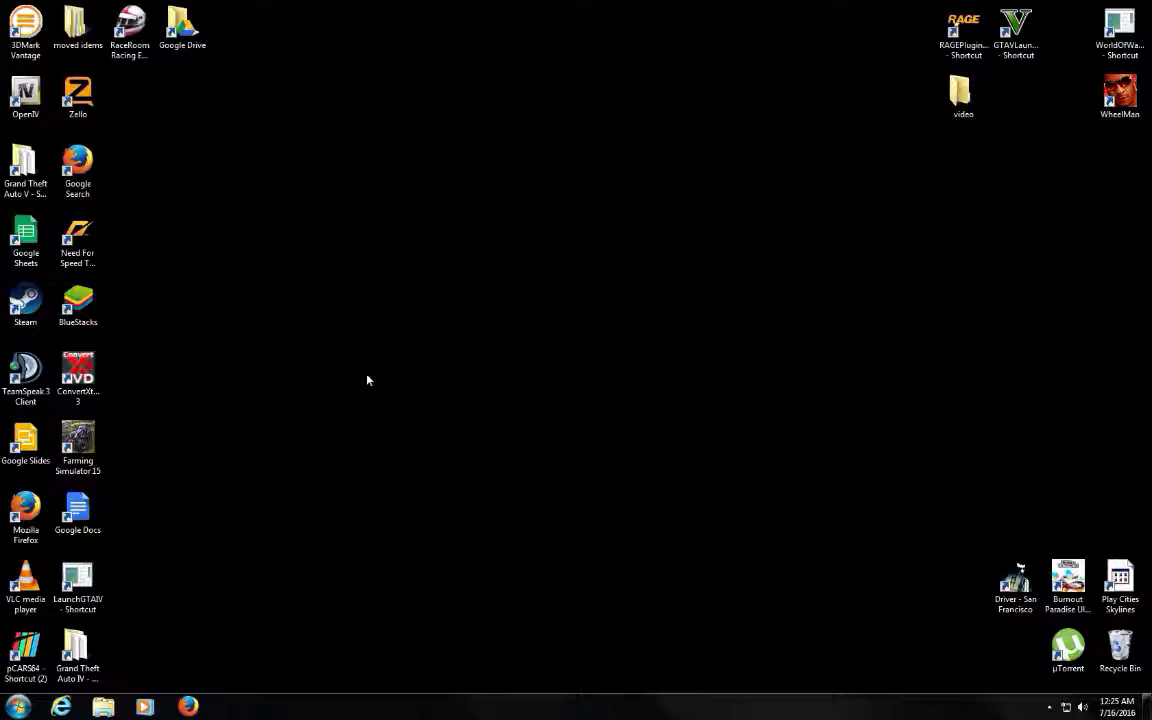
Open the Grand Theft Auto IV game folder in the background and start OpenIV for the game's Windows version
double_click(88, 662)
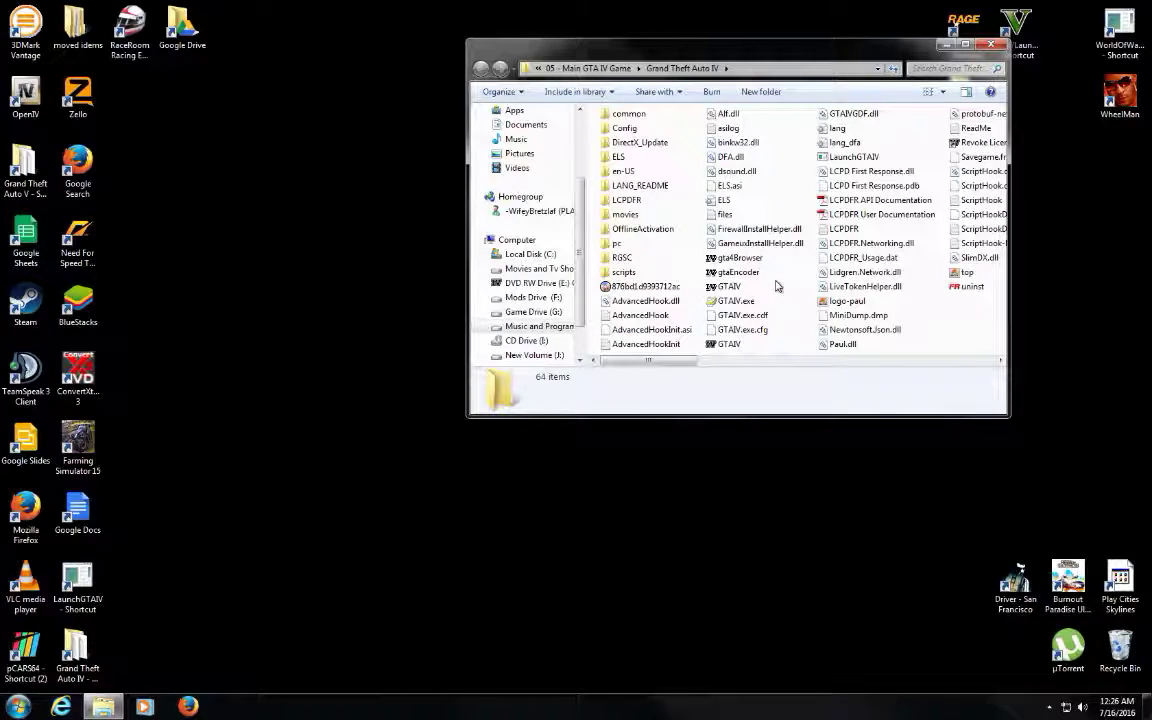
click(943, 46)
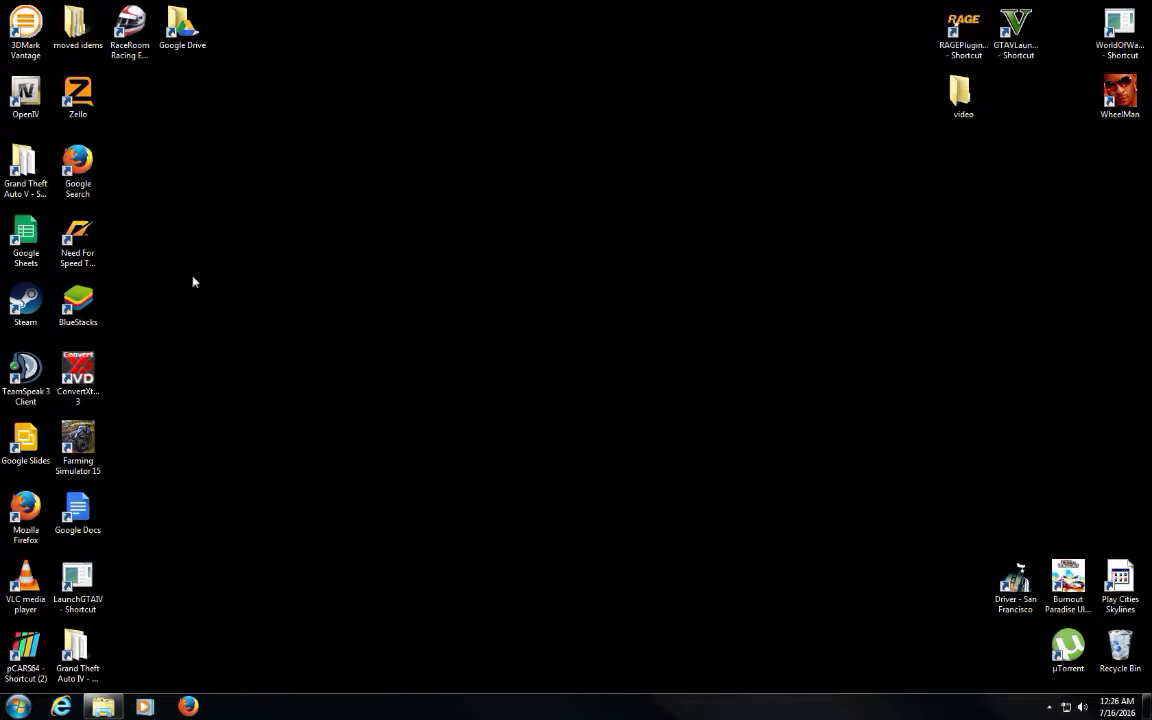
double_click(17, 95)
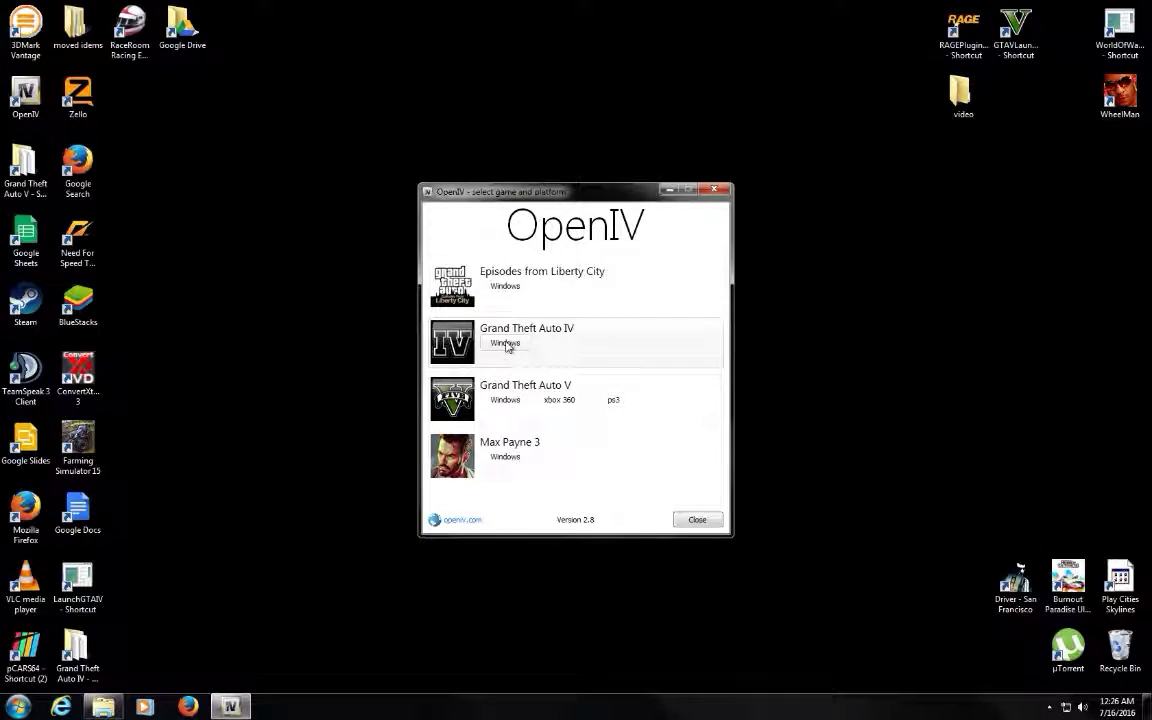
click(505, 343)
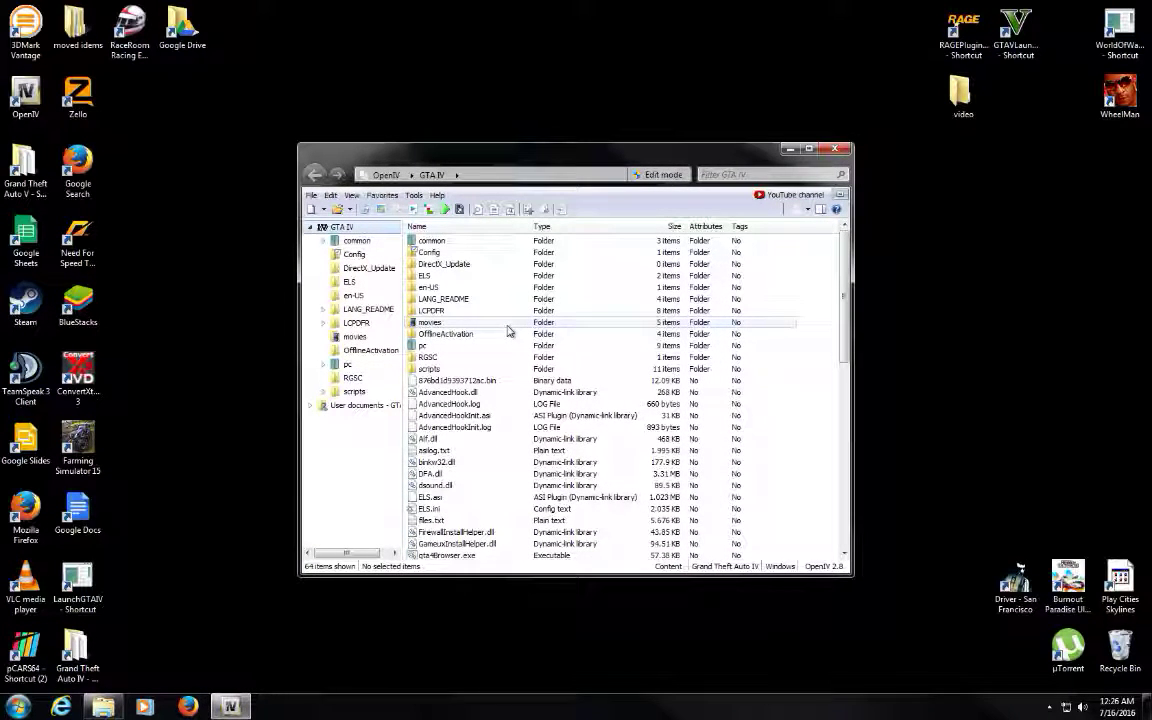
Open the archive pc/models/cdimages/vehicles.img and dismiss the Edit mode notice permanently
double_click(457, 346)
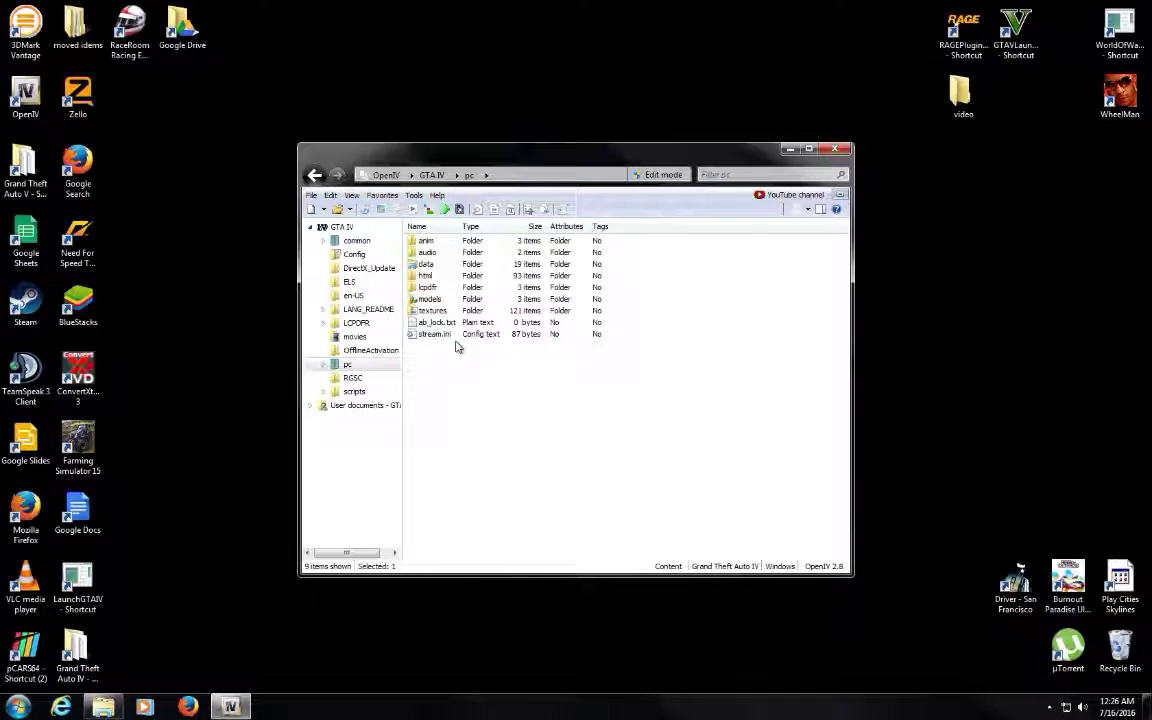
double_click(452, 299)
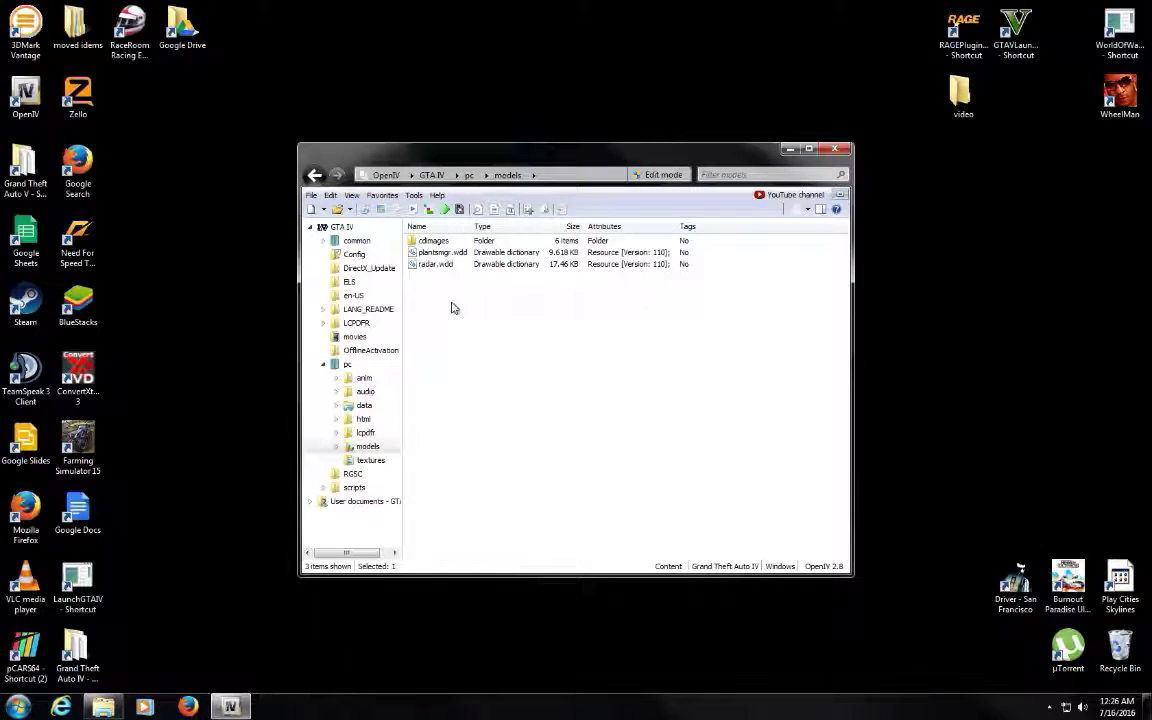
double_click(451, 243)
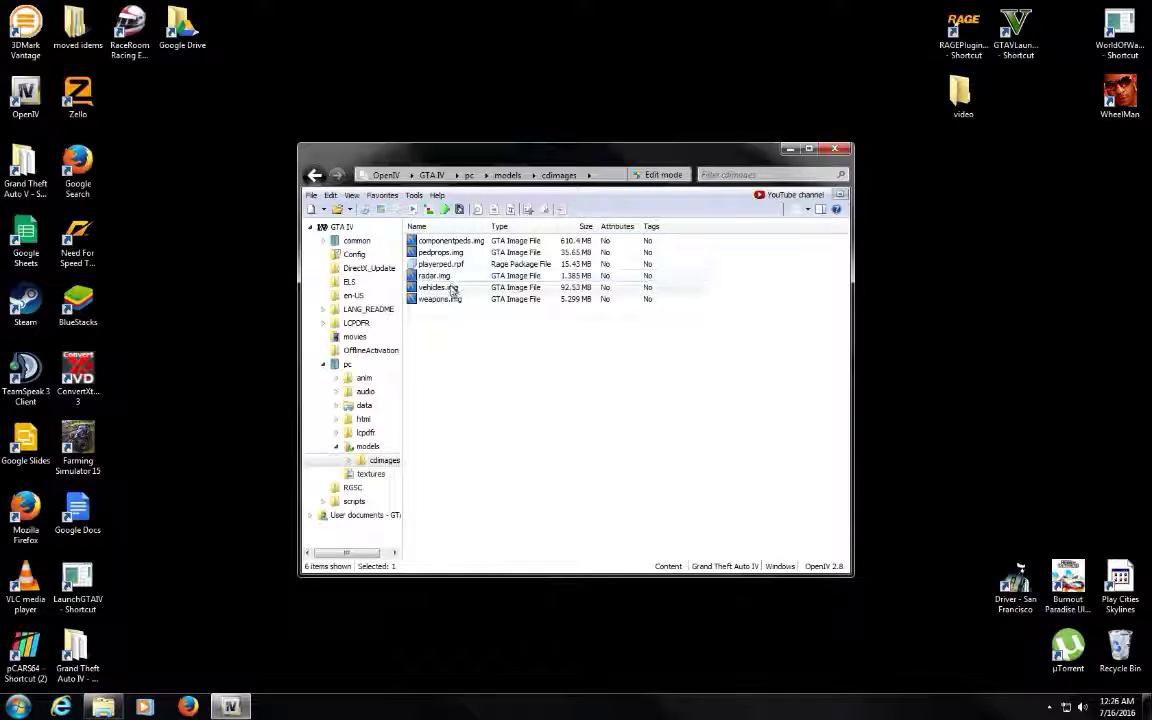
double_click(440, 287)
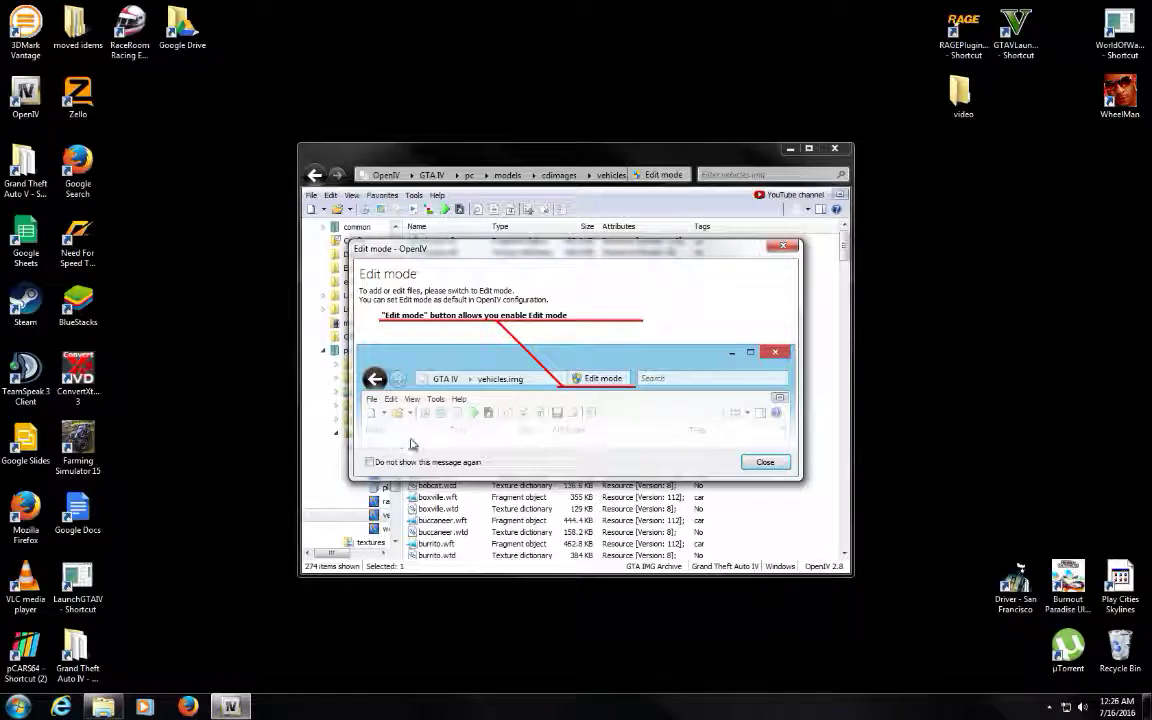
click(411, 463)
click(770, 461)
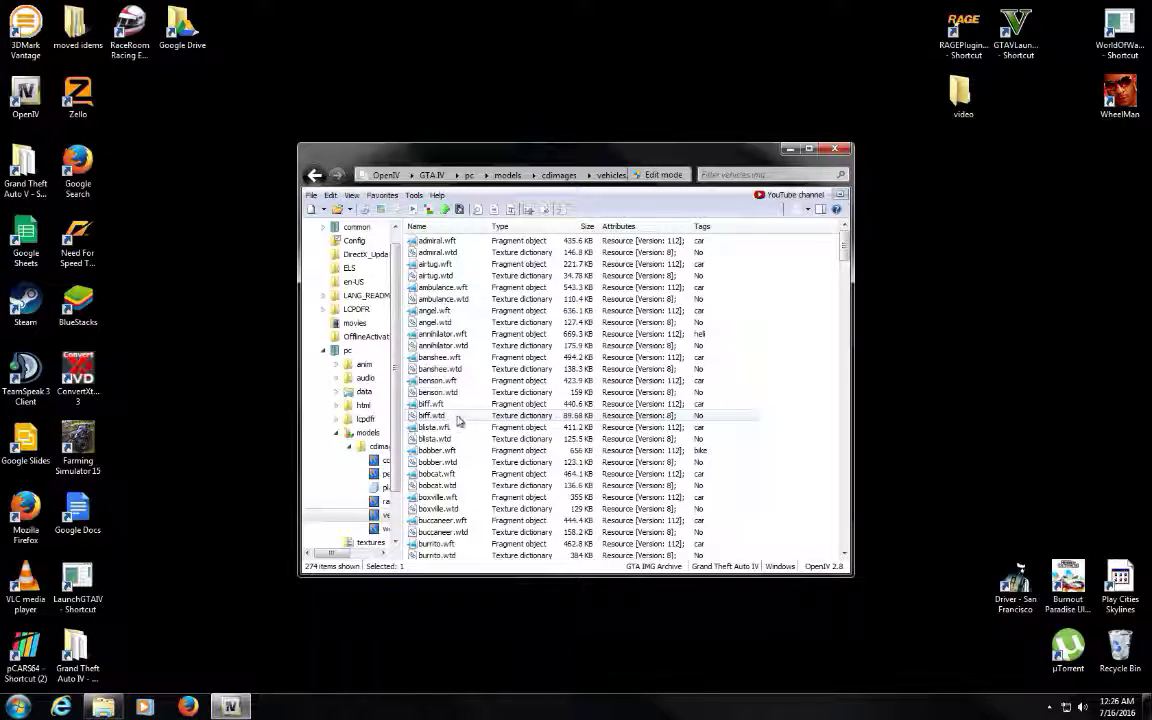
Enable Edit mode for the vehicles.img archive and accept automatic saving of changes
scroll(458, 420, down, 10)
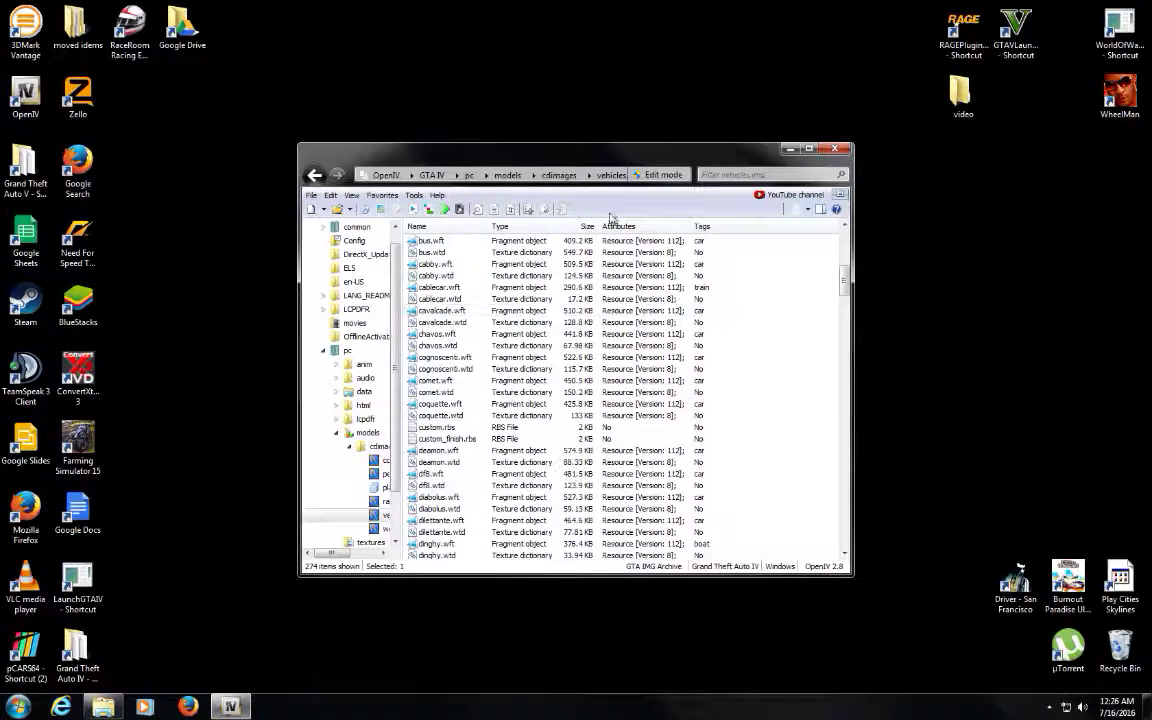
click(667, 176)
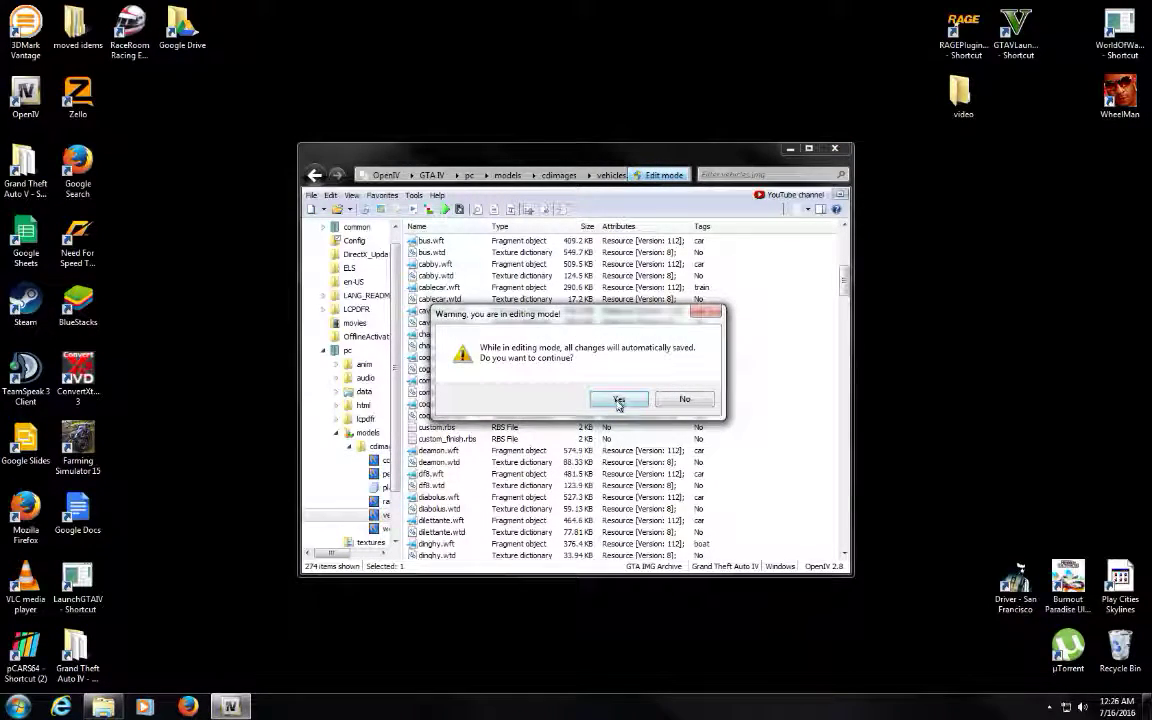
click(619, 400)
Find police.wft in vehicles.img, inspect its car model from the side in the Model Viewer, and close the viewer
scroll(614, 390, down, 20)
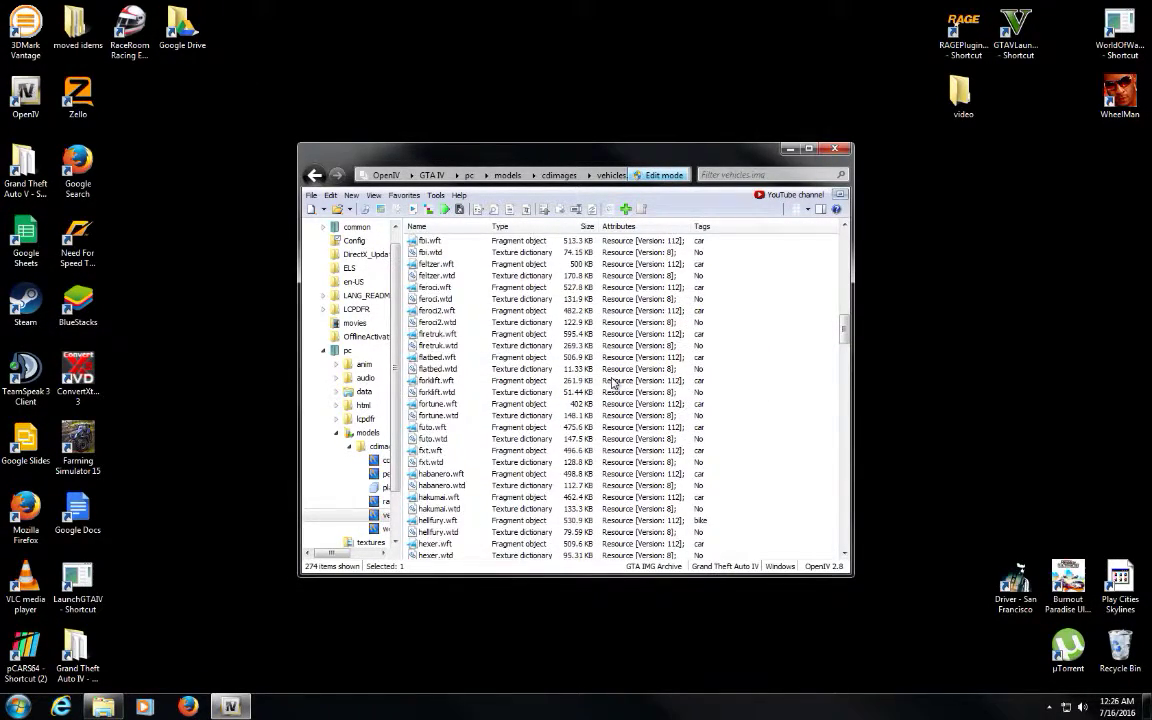
scroll(614, 383, down, 6)
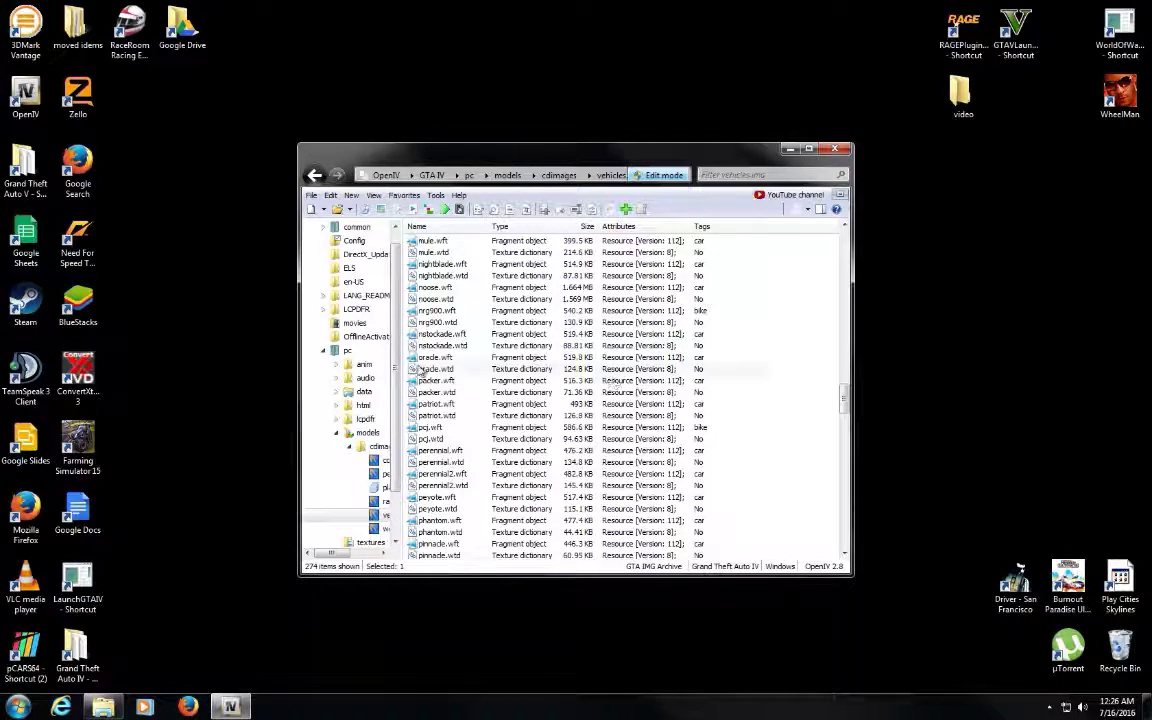
scroll(524, 371, down, 1)
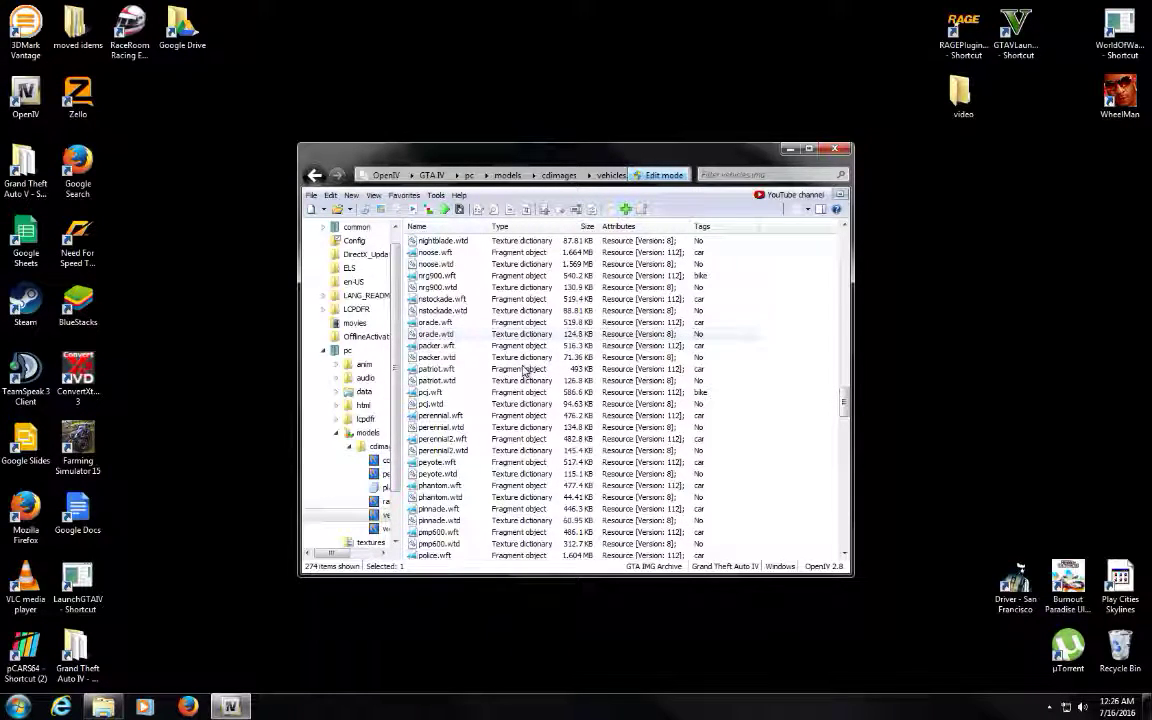
scroll(524, 371, down, 1)
scroll(524, 371, down, 1)
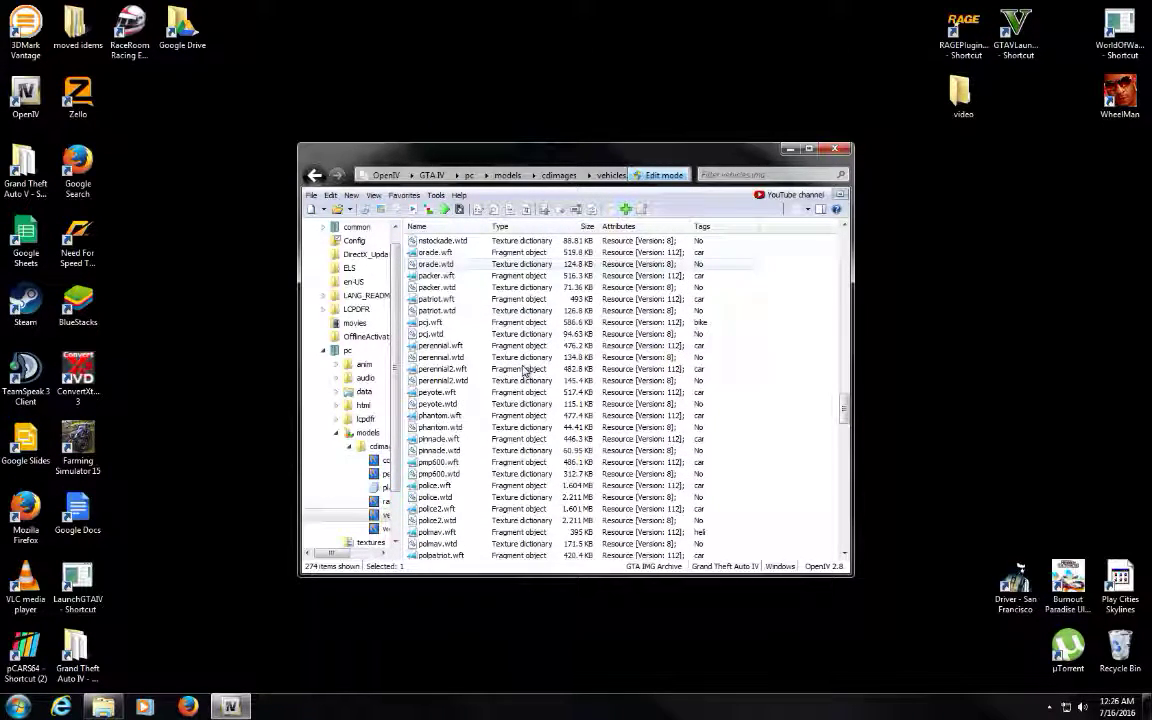
scroll(524, 371, down, 1)
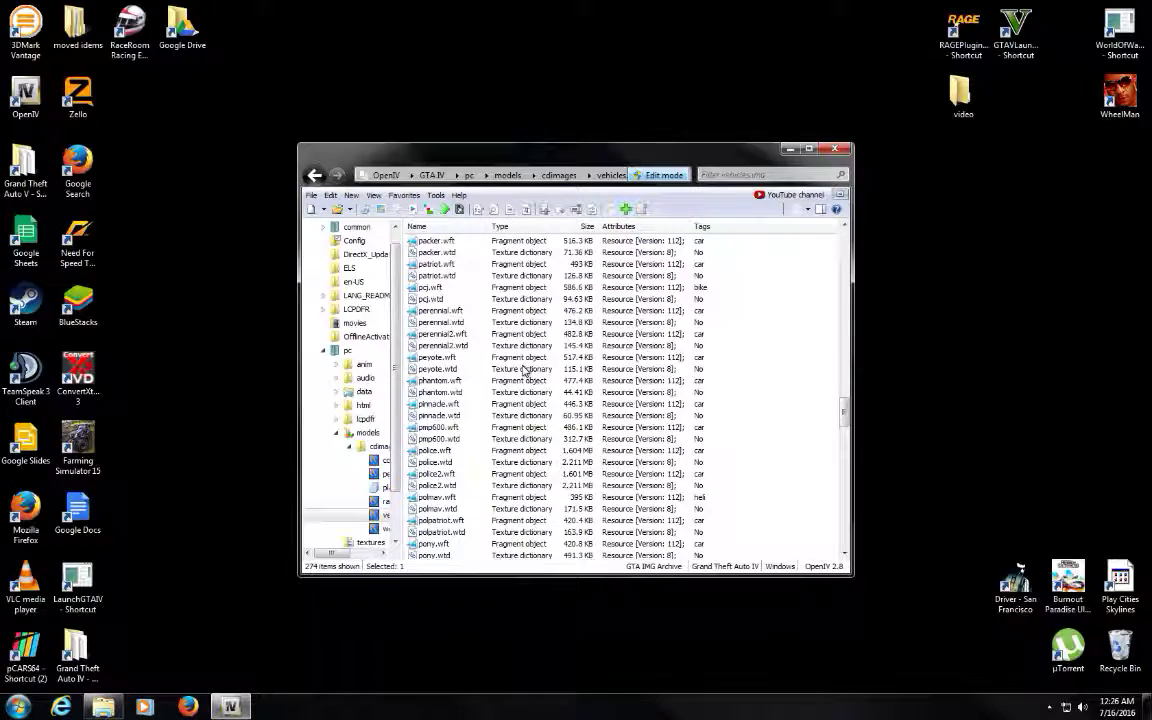
click(491, 452)
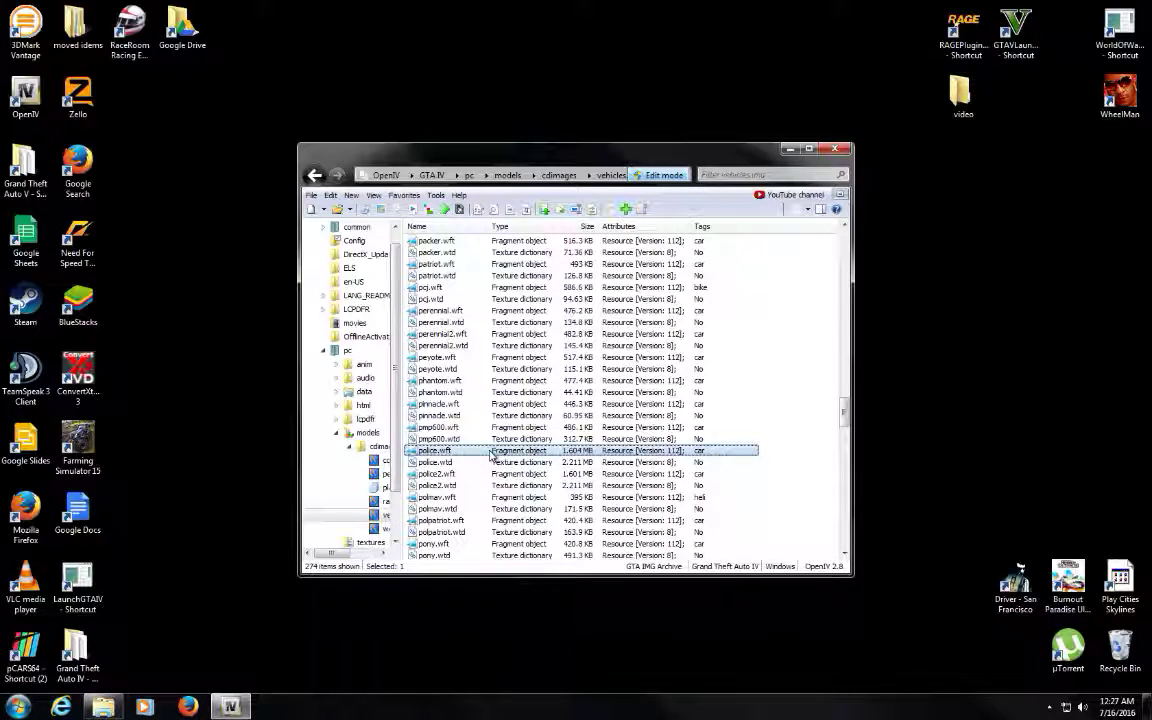
double_click(491, 452)
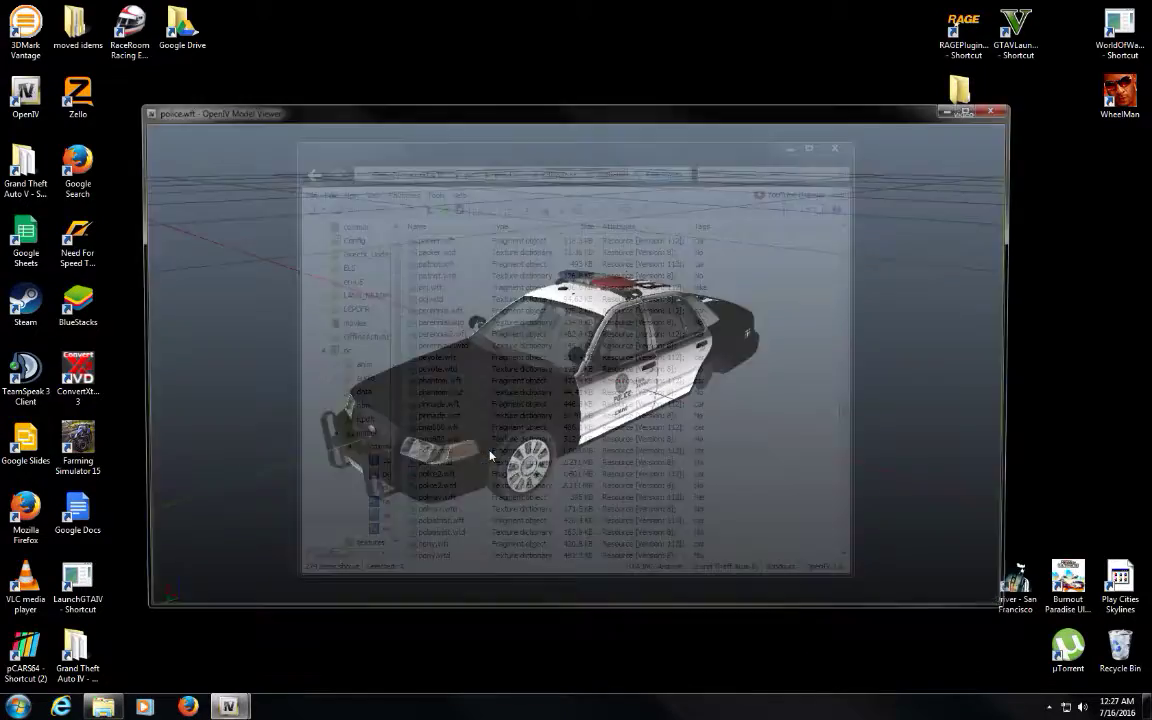
drag(607, 390, 940, 230)
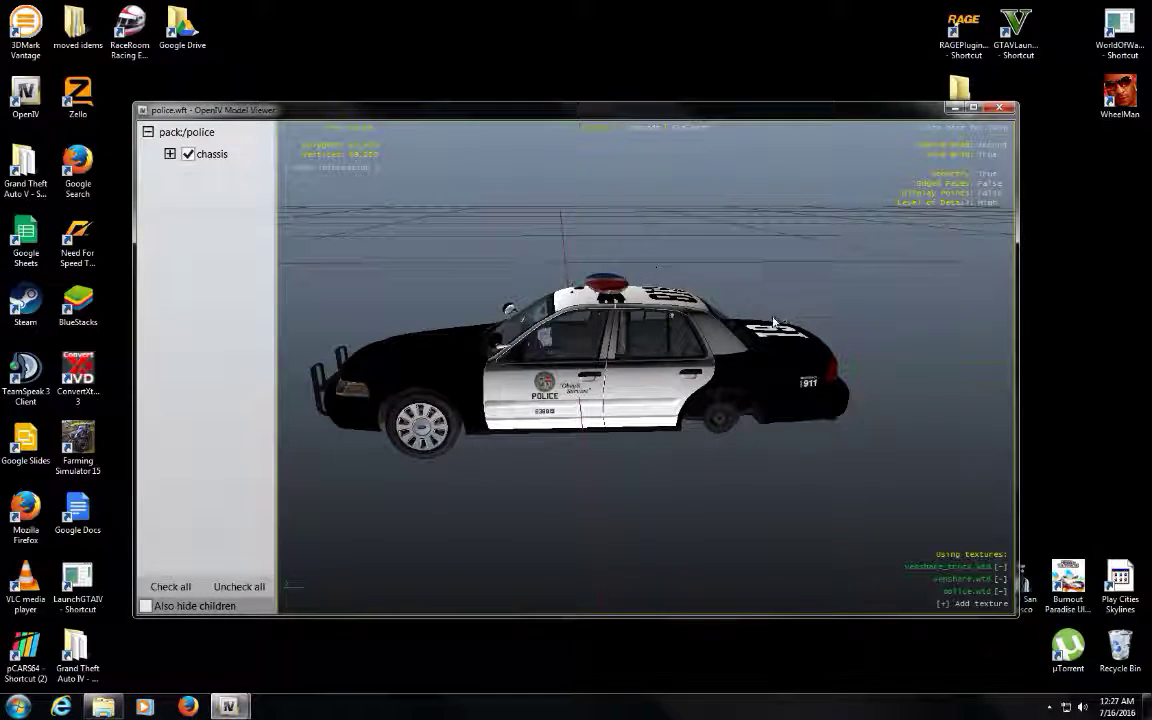
click(1000, 108)
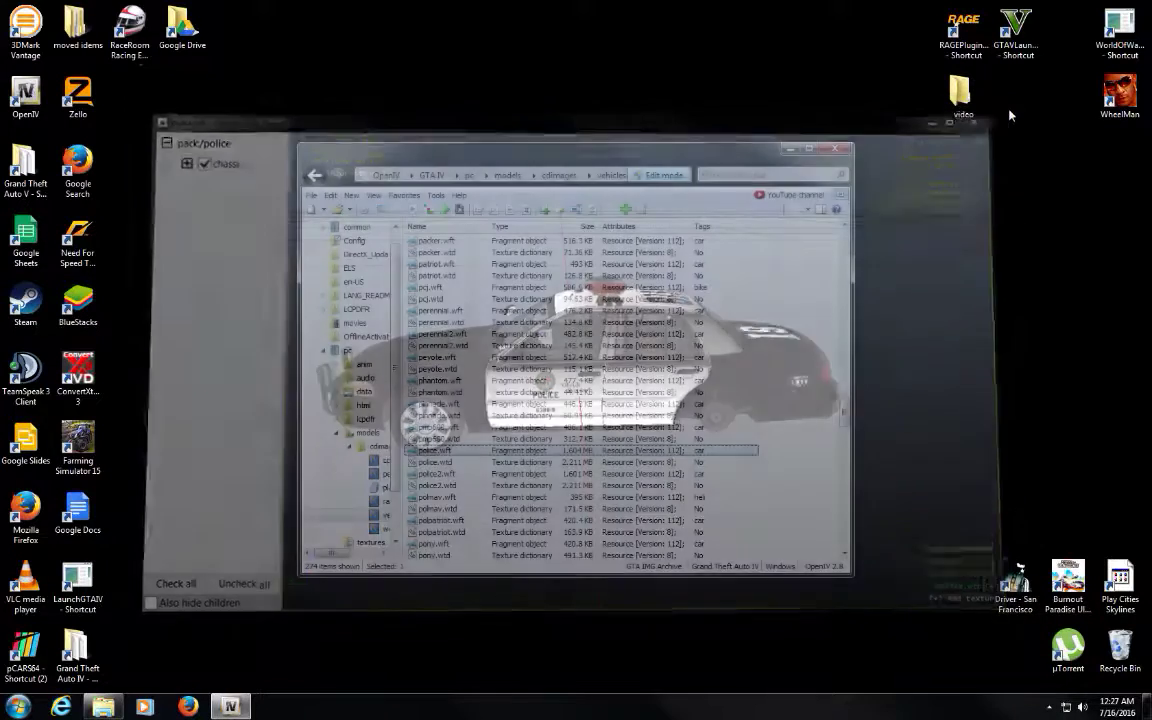
In Windows Explorer, open Grand Theft Auto Iv Mods under 04 - GTA V And GTA IV Mods/02 - GTA IV Mods on the H: drive
click(18, 706)
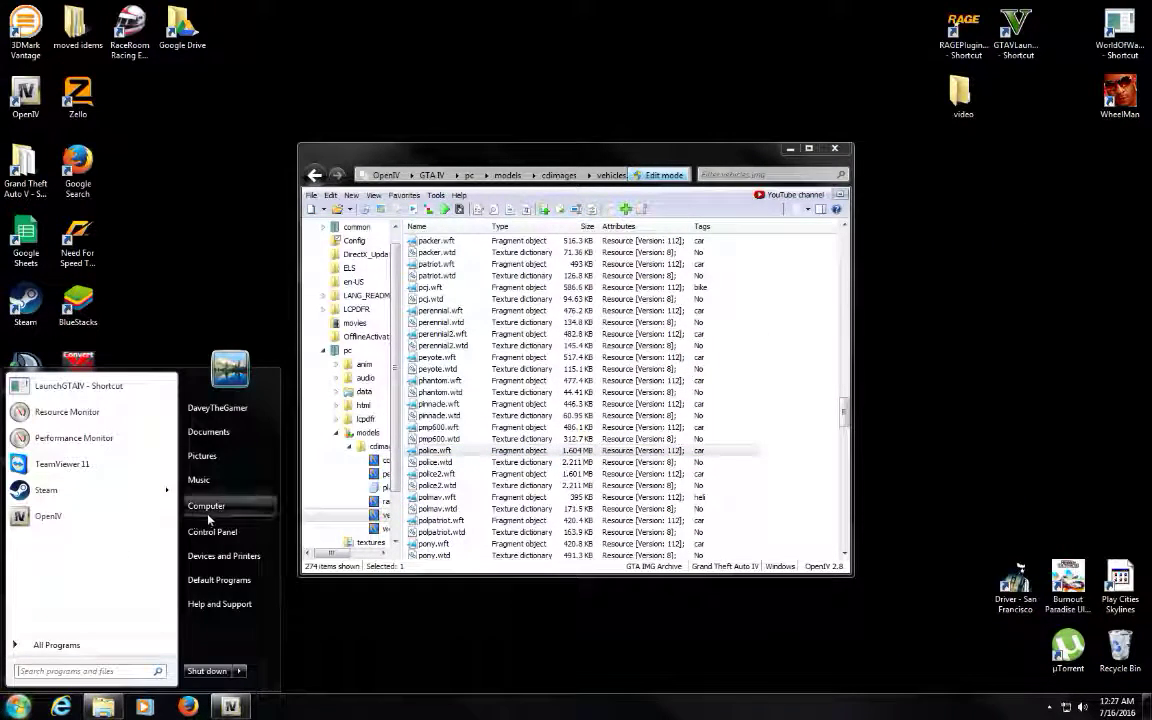
click(196, 457)
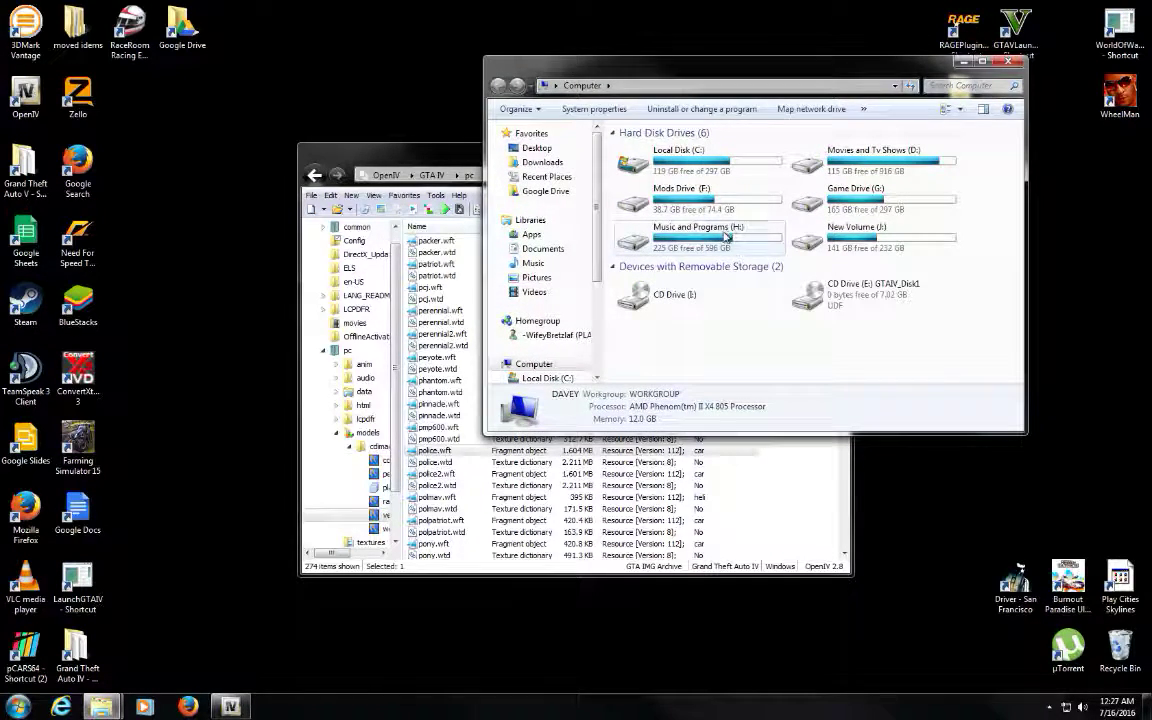
click(660, 227)
click(660, 227)
double_click(632, 238)
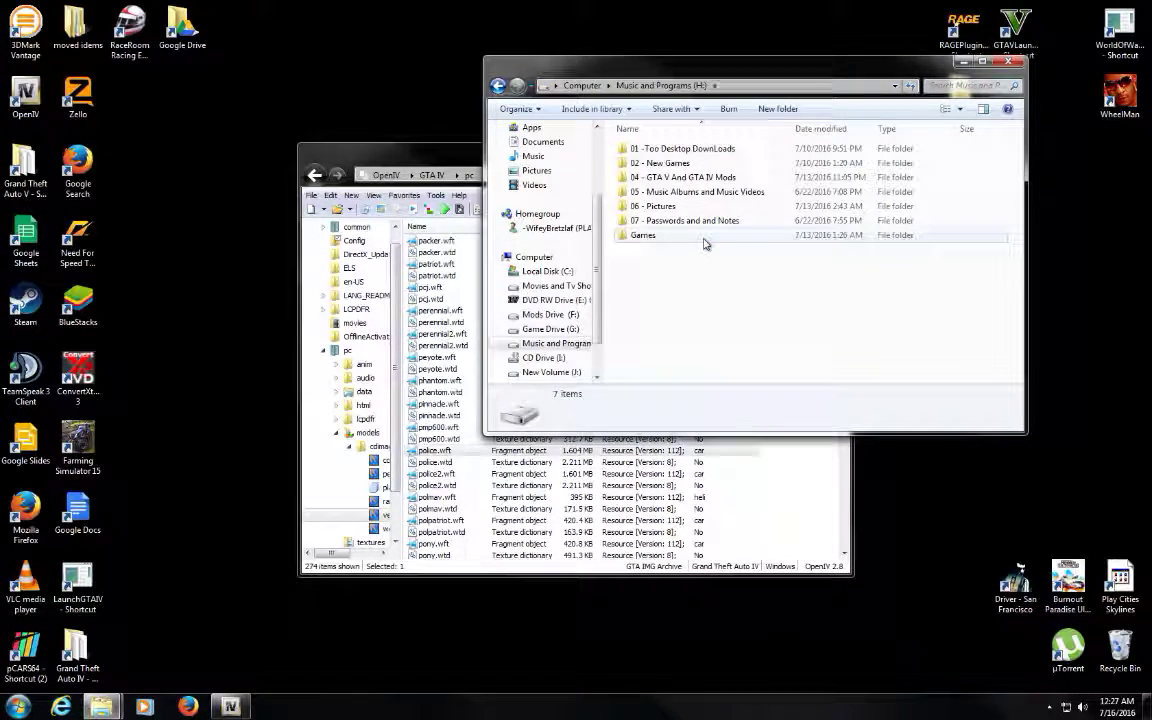
double_click(695, 180)
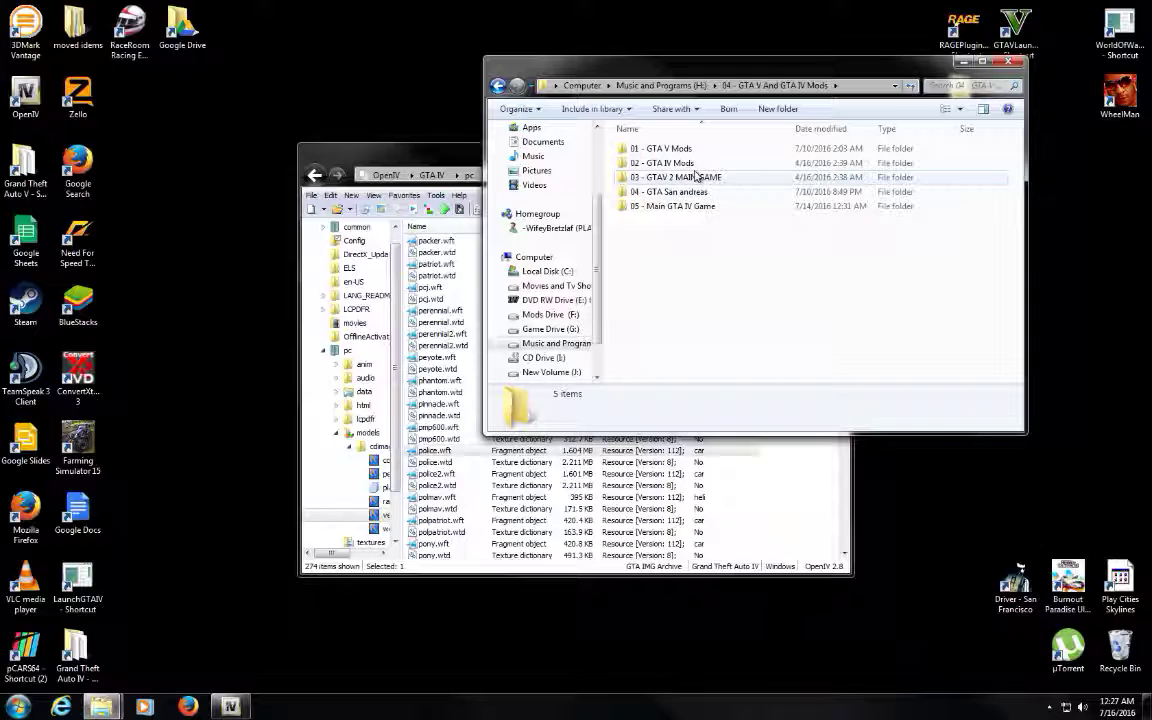
double_click(696, 163)
double_click(697, 163)
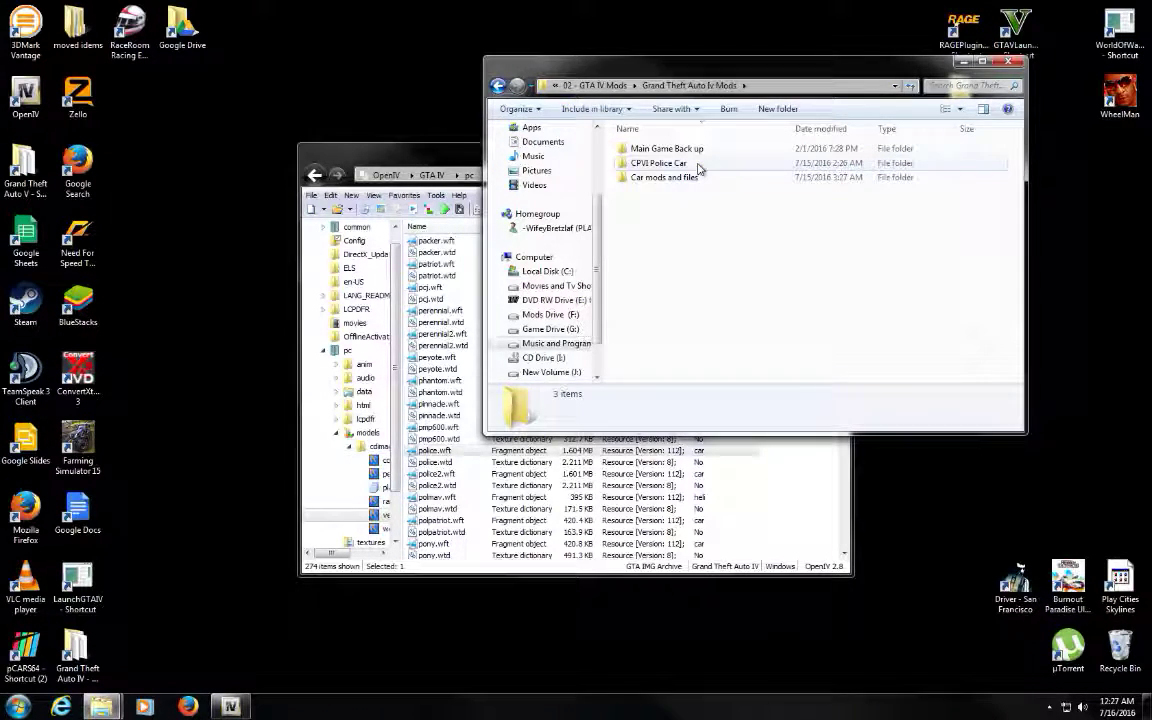
Open Car mods and files/01 - Installing Files Into Gta/Cop Car Files and show its contents in List view
double_click(688, 178)
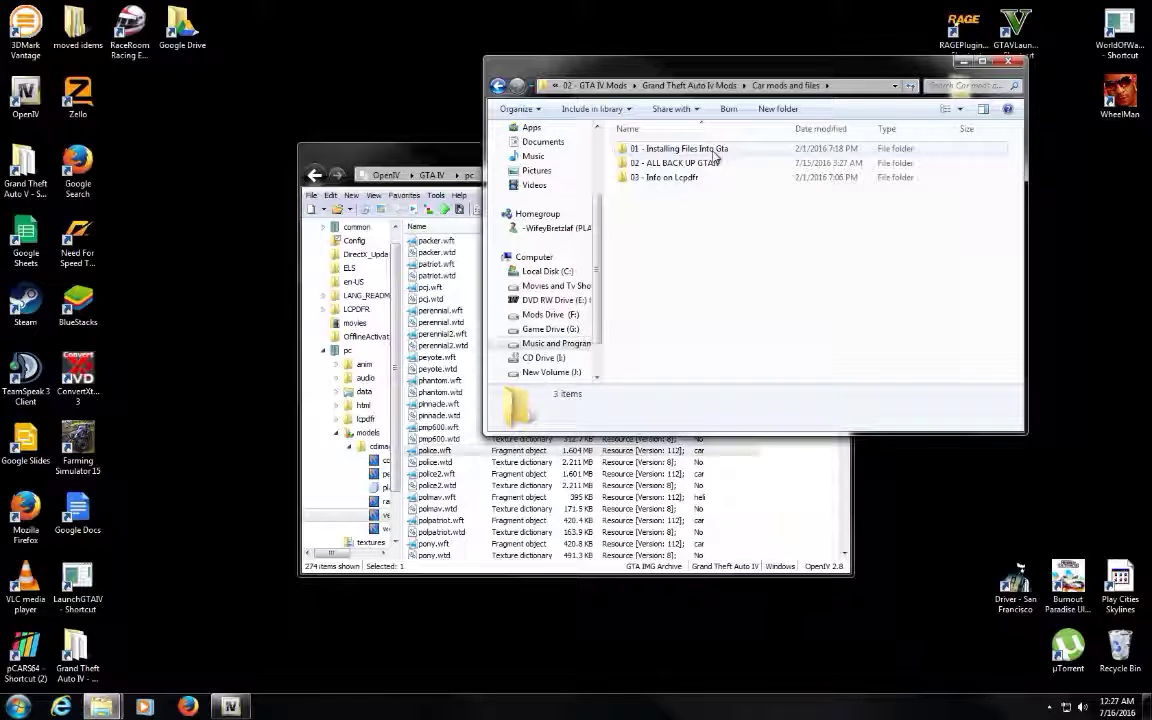
double_click(715, 150)
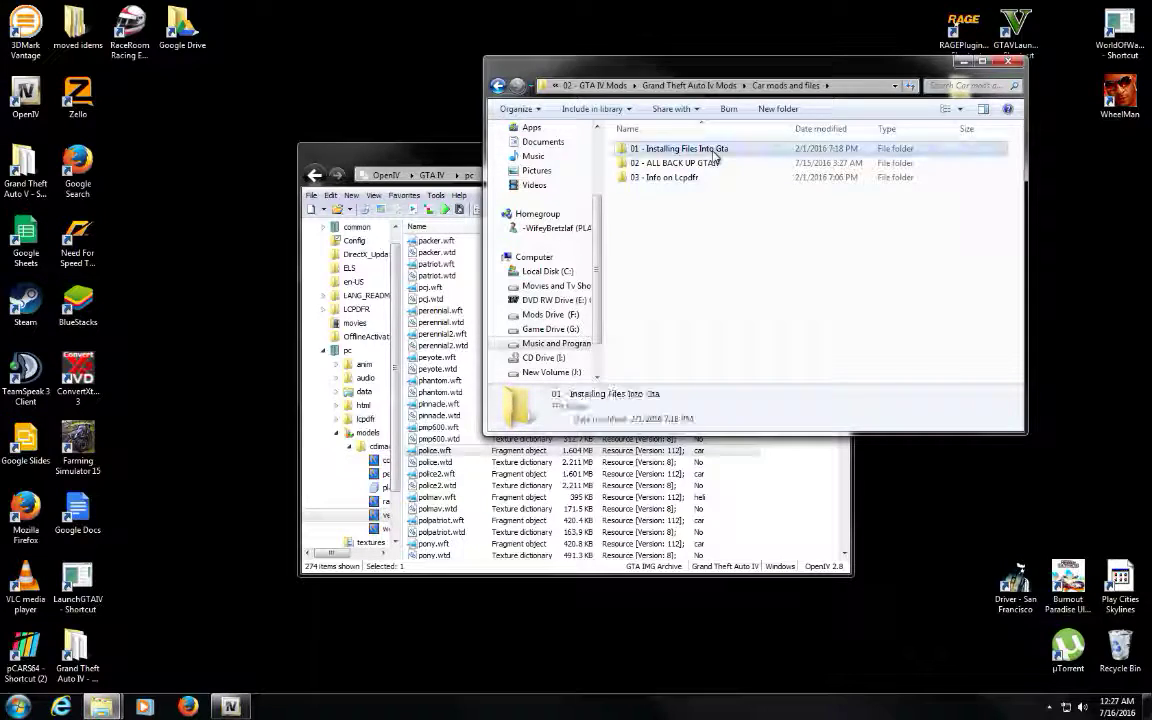
double_click(700, 192)
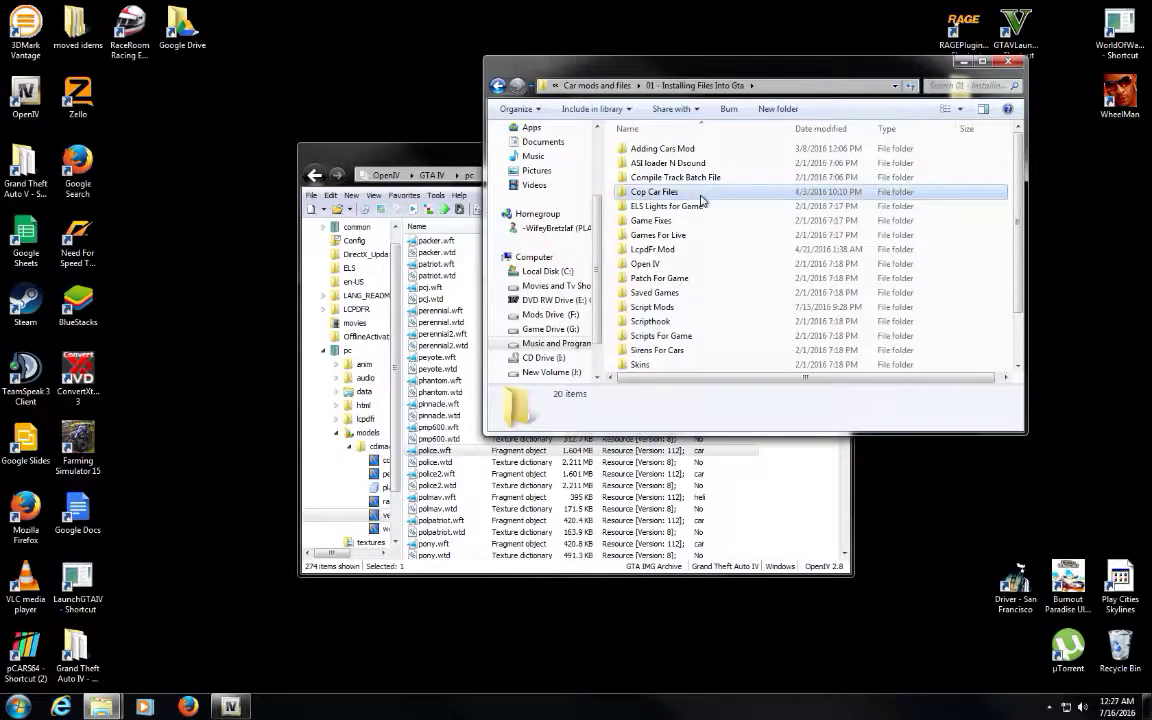
click(960, 109)
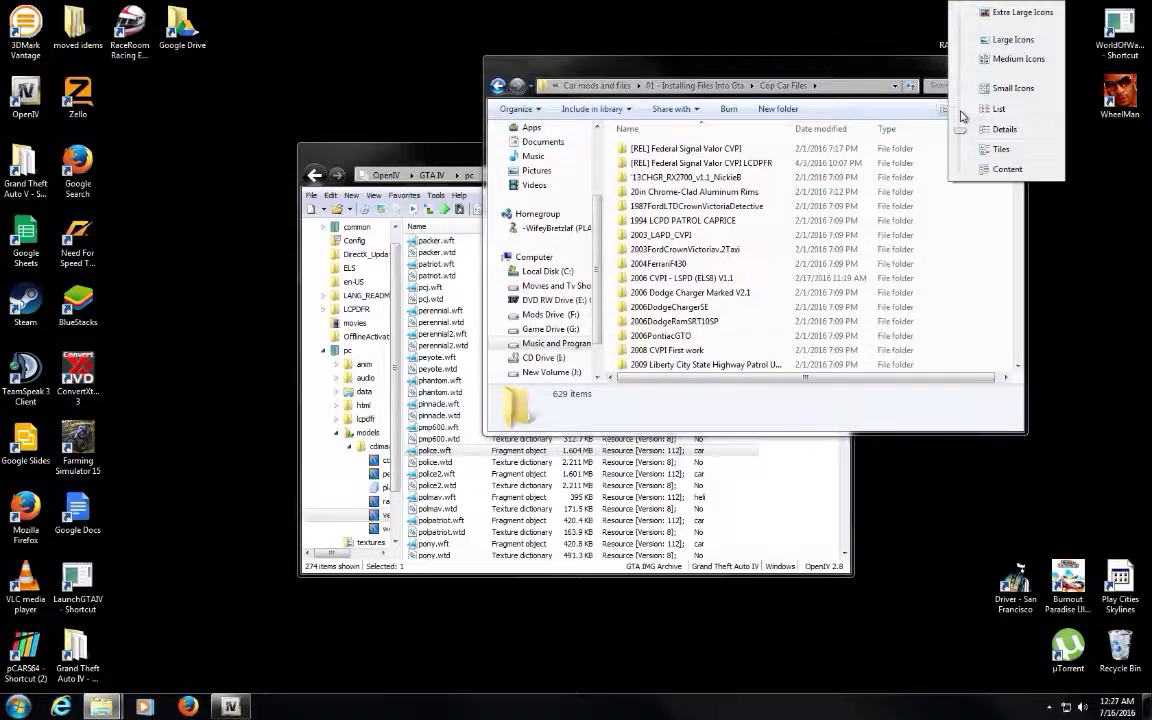
click(1012, 111)
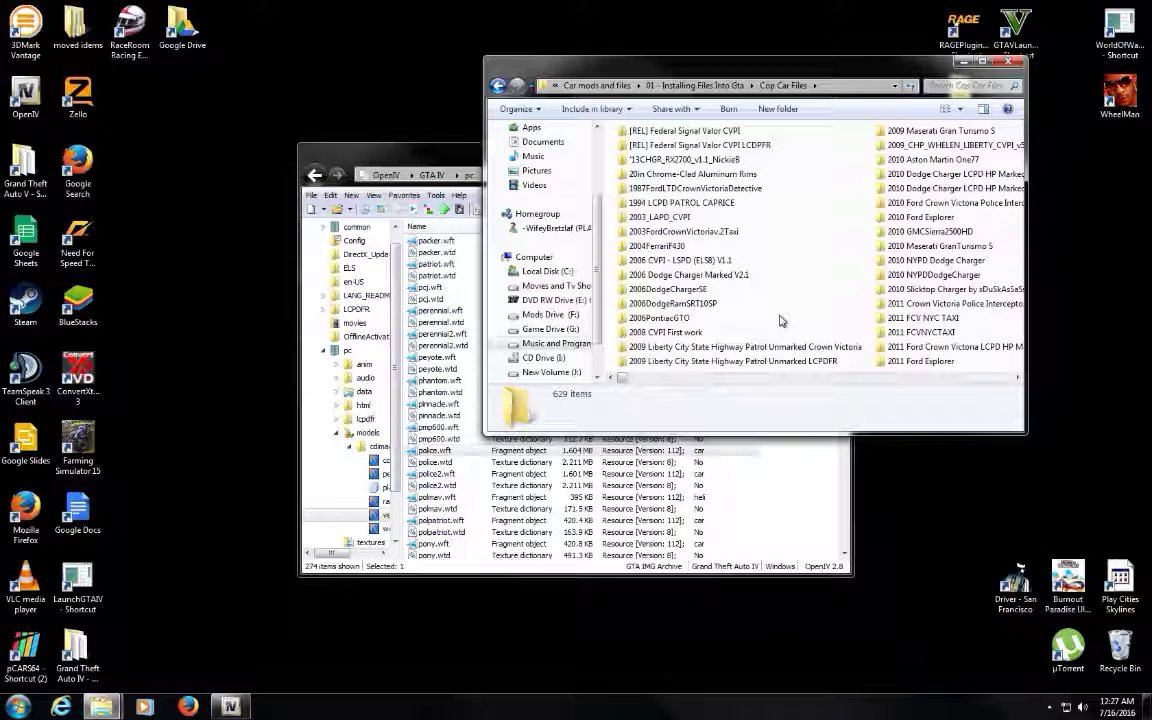
Open the Police folder inside Vehicle Files of the 2006 CVPI - LSPD (ELS8) V1.1 car mod
double_click(690, 260)
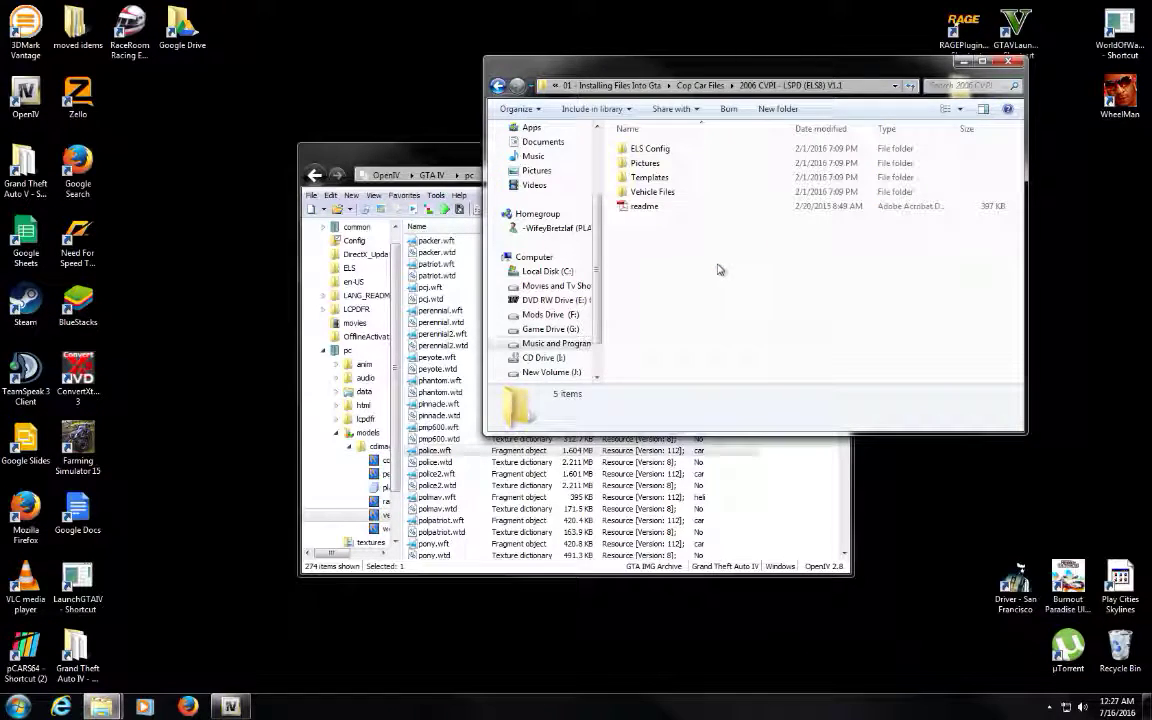
double_click(705, 191)
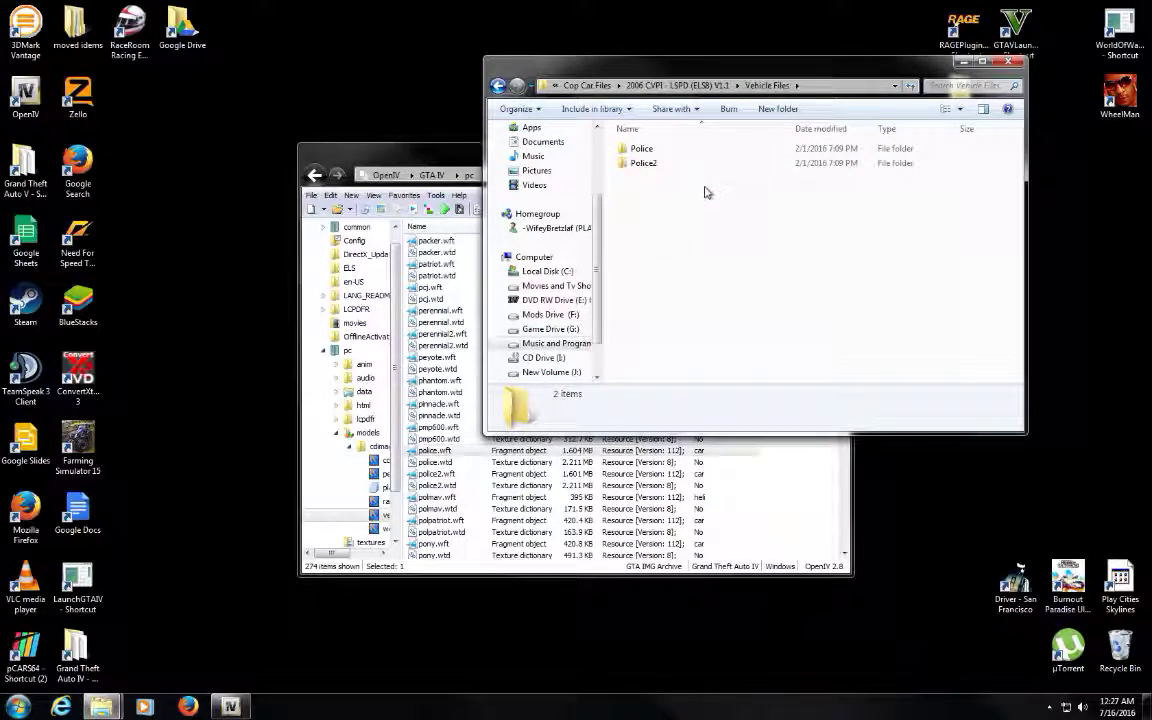
double_click(675, 149)
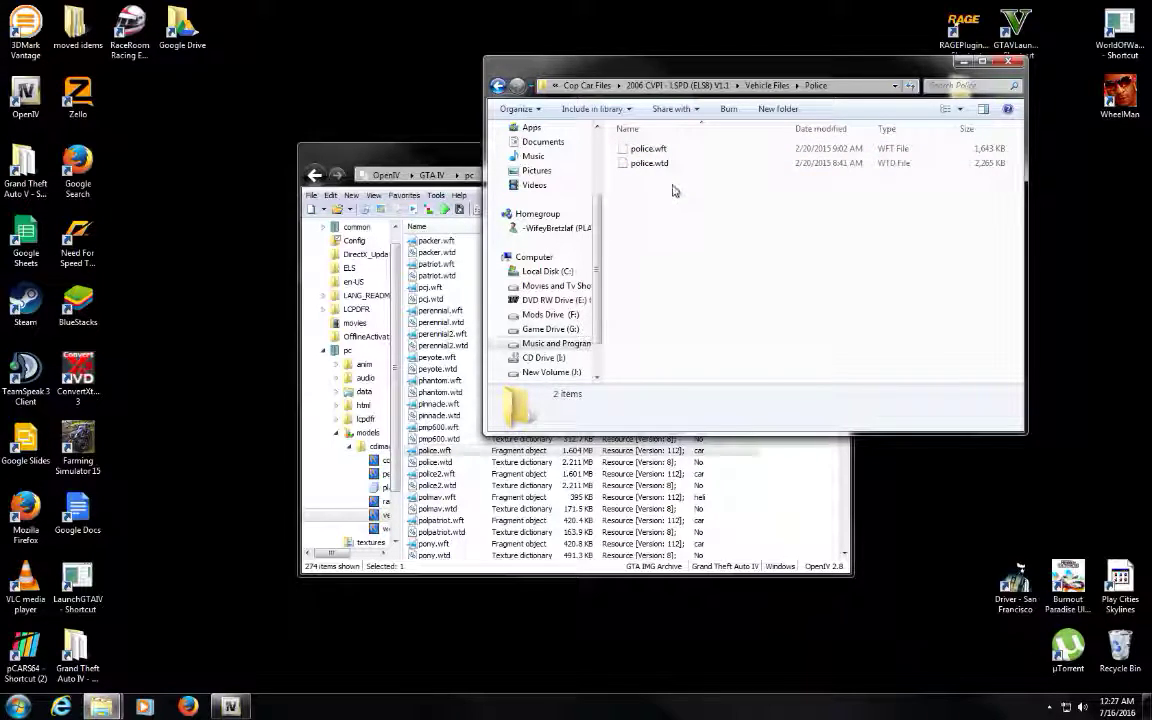
Preview the archive's police.wft model again in OpenIV and return to the mod's Police folder
drag(674, 188, 705, 455)
double_click(447, 456)
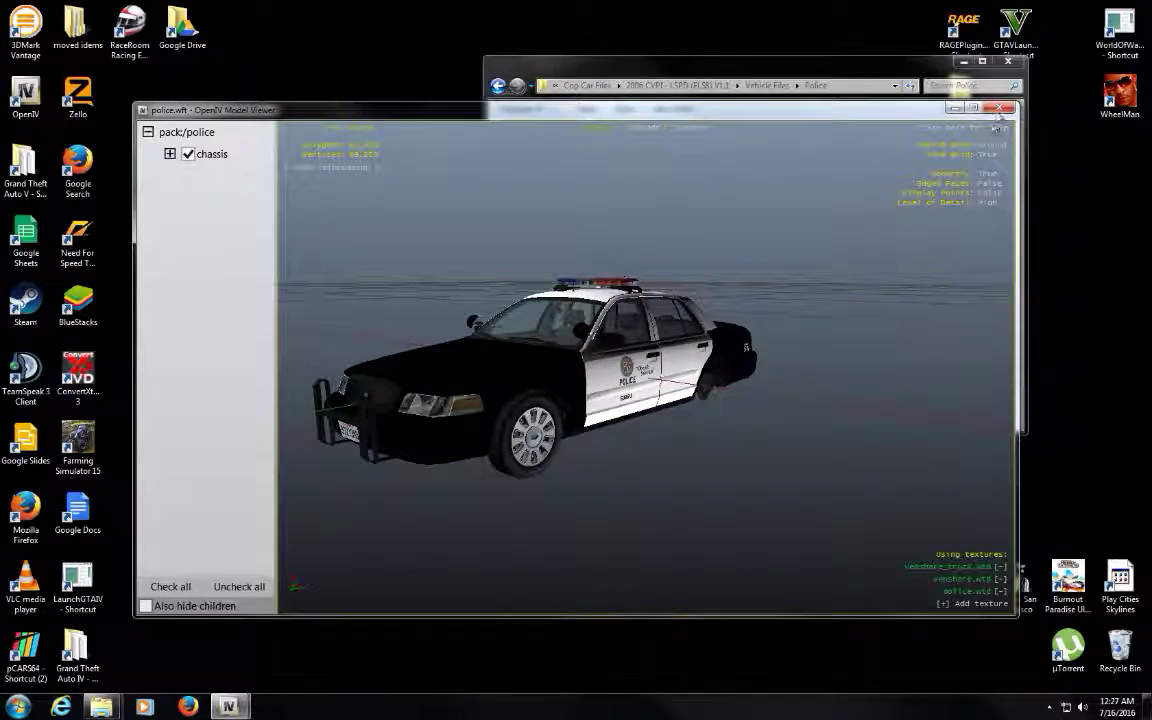
click(1000, 107)
click(921, 268)
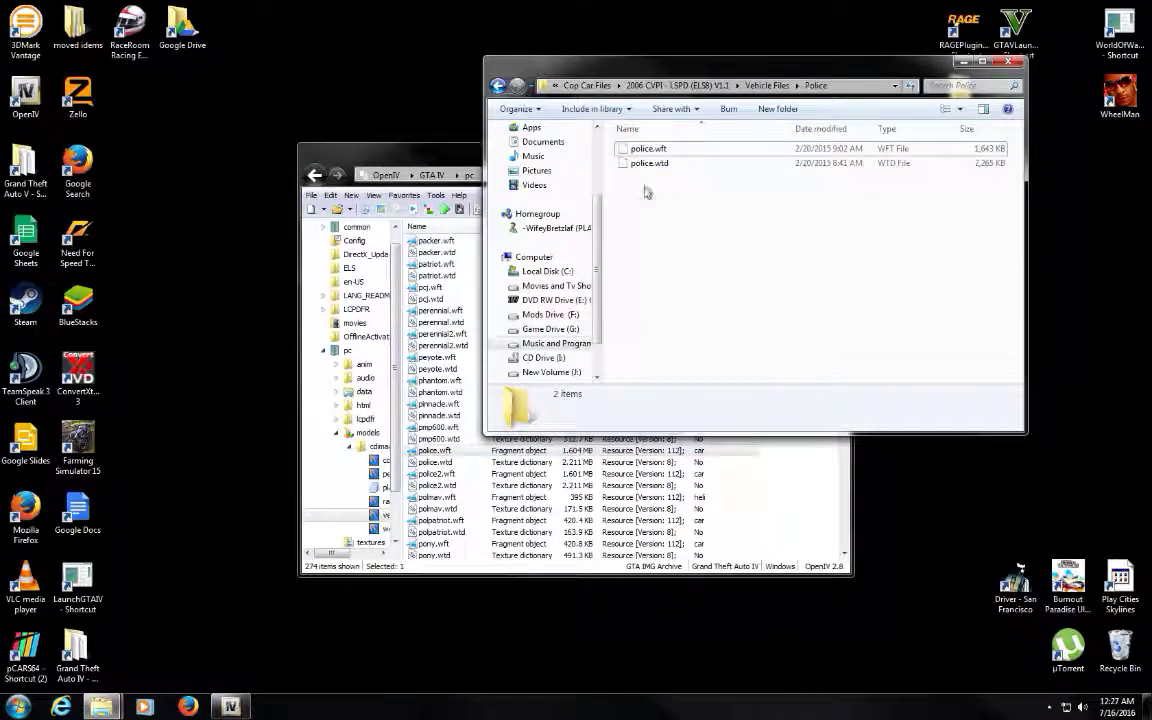
Return to the Cop Car Files folder and open the 2006 Dodge Charger Marked V2.1 mod folder
click(499, 86)
click(499, 86)
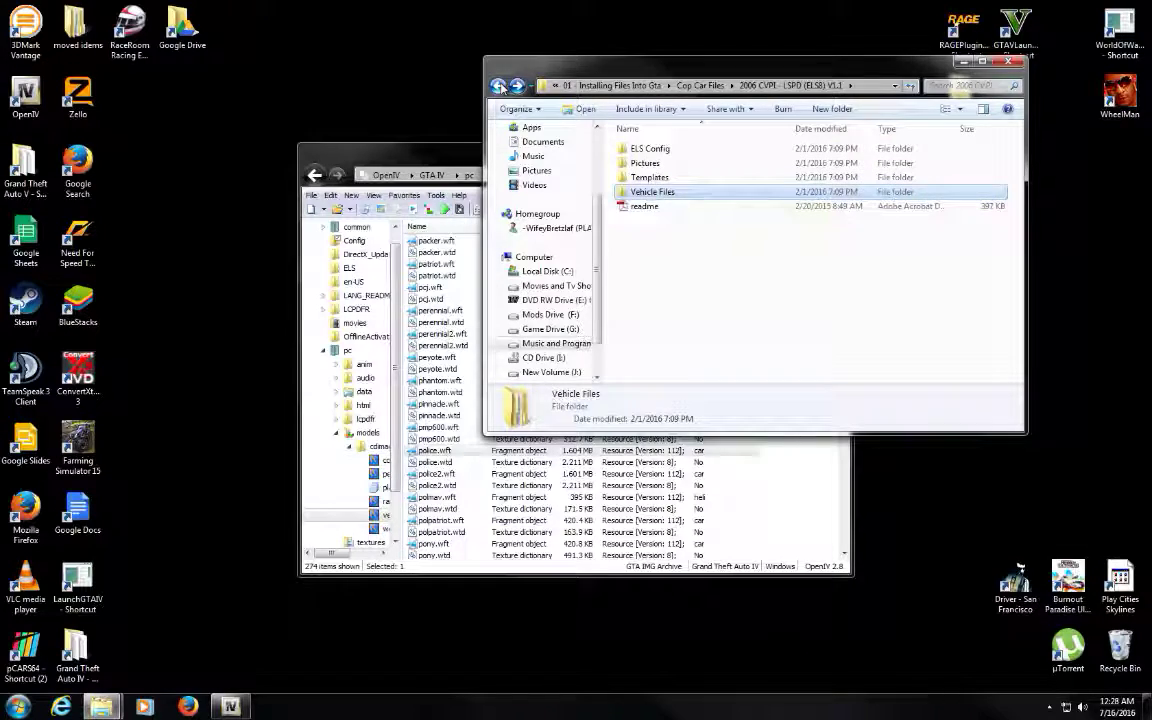
click(499, 86)
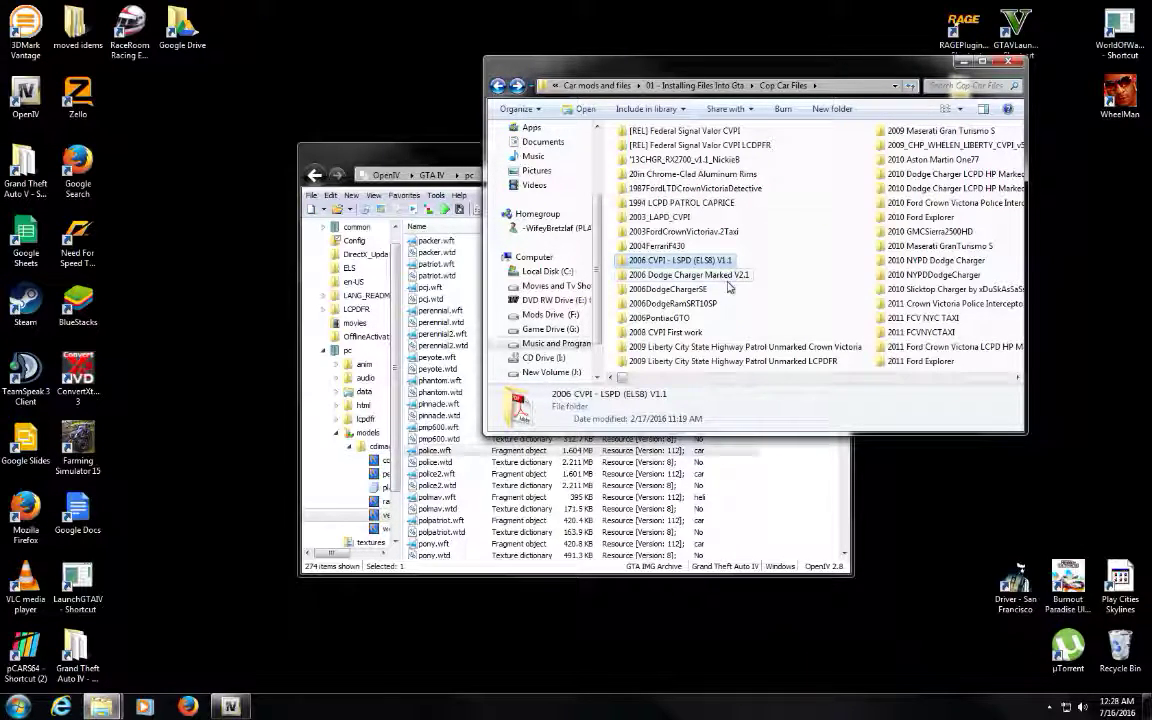
double_click(688, 274)
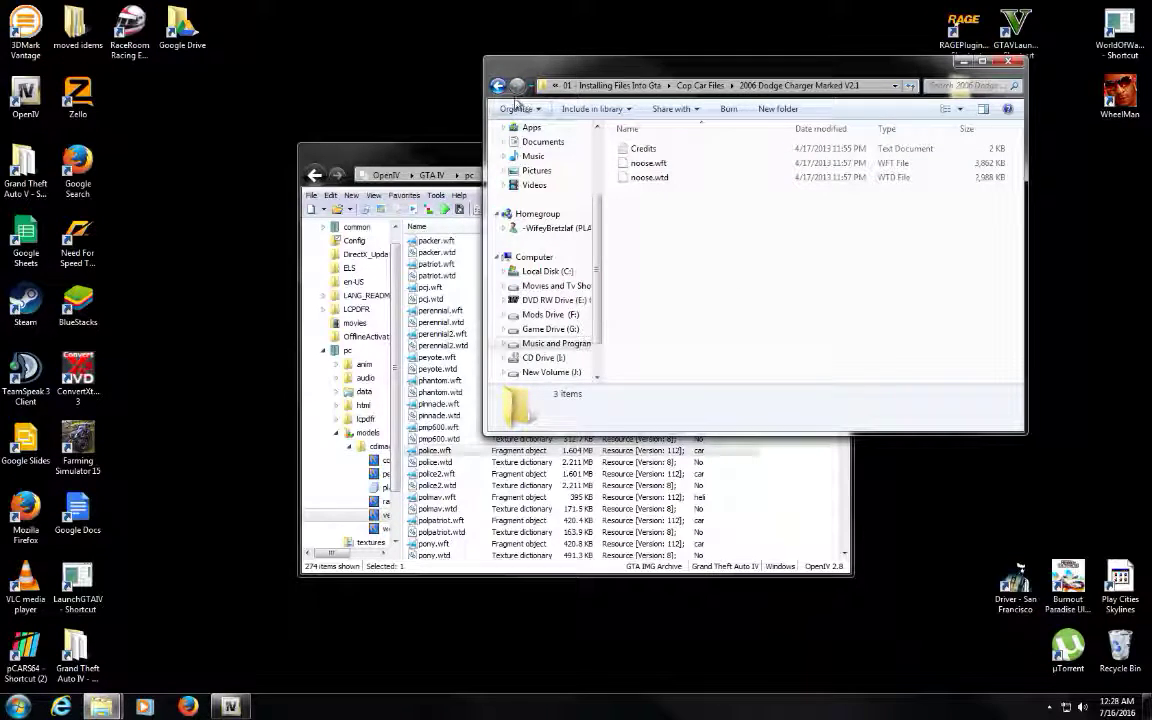
Switch to OpenIV, preview the current noose.wft model in vehicles.img and close the model viewer
click(398, 260)
scroll(455, 347, up, 5)
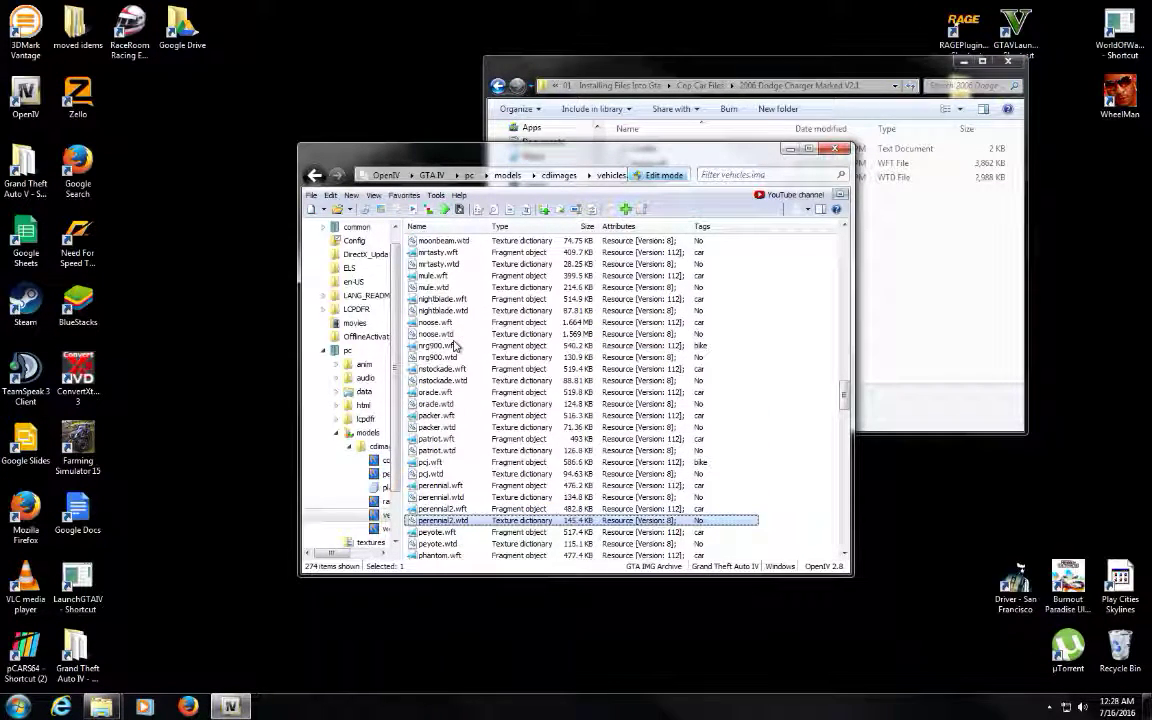
click(450, 323)
double_click(450, 323)
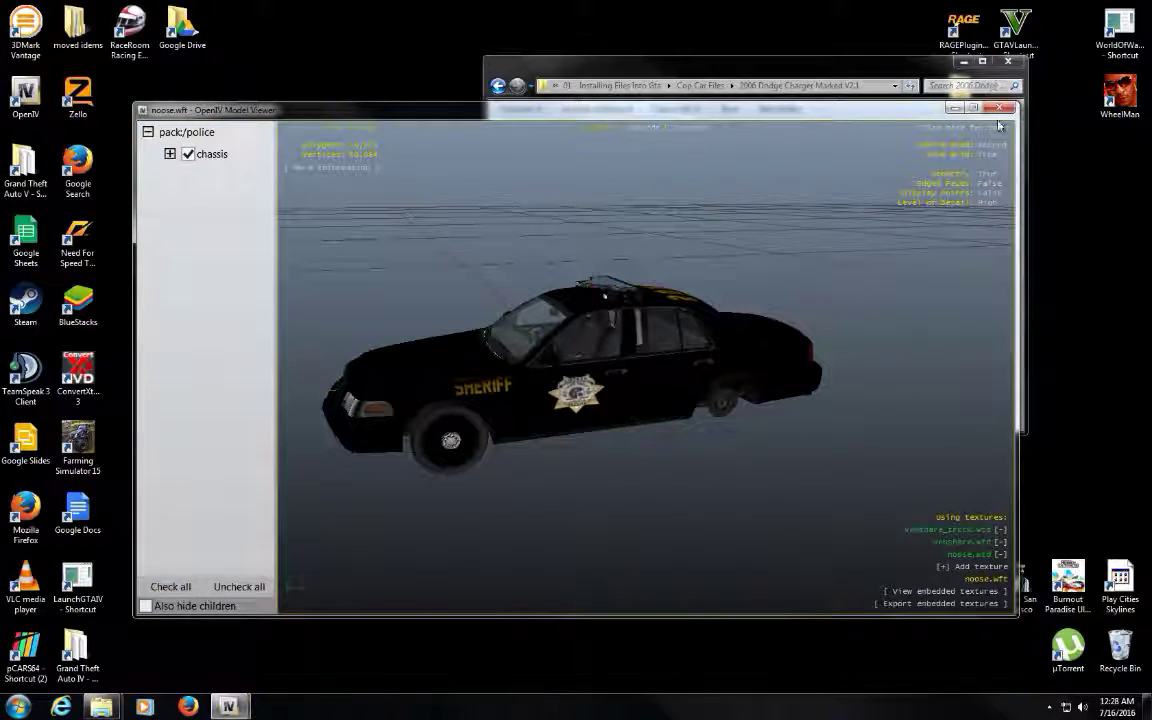
click(999, 107)
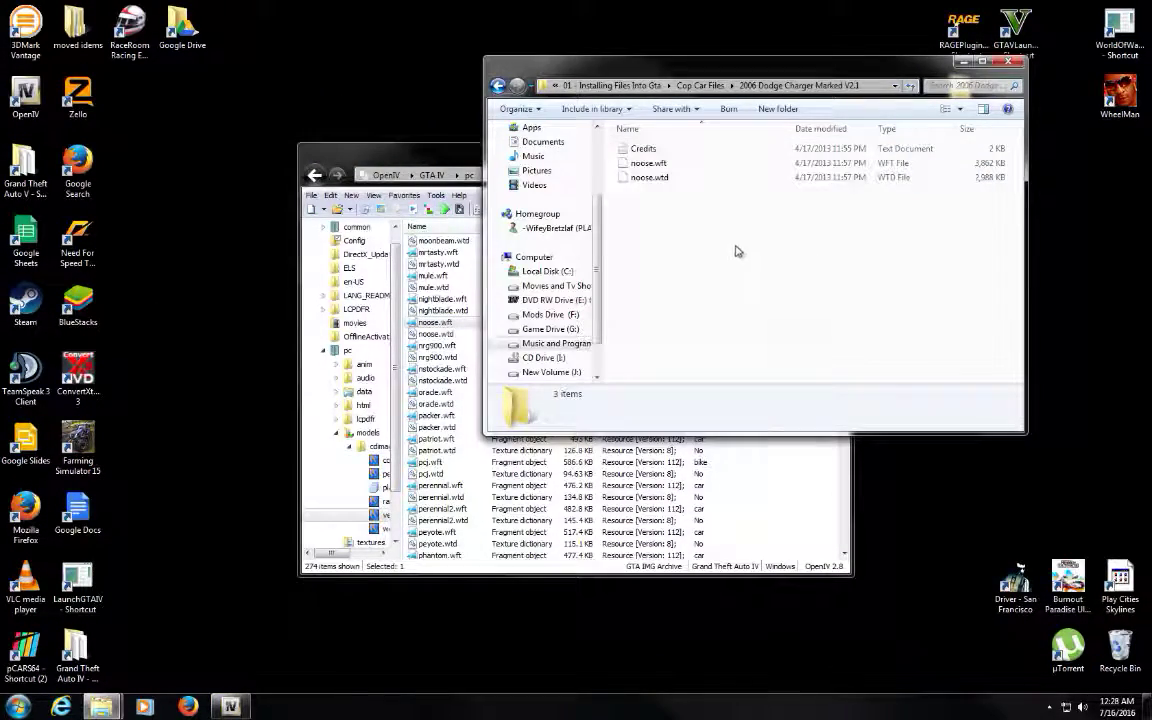
Replace noose.wft and noose.wtd in vehicles.img with the Dodge Charger mod's files and inspect the new noose.wft model from front and rear
drag(765, 255, 447, 334)
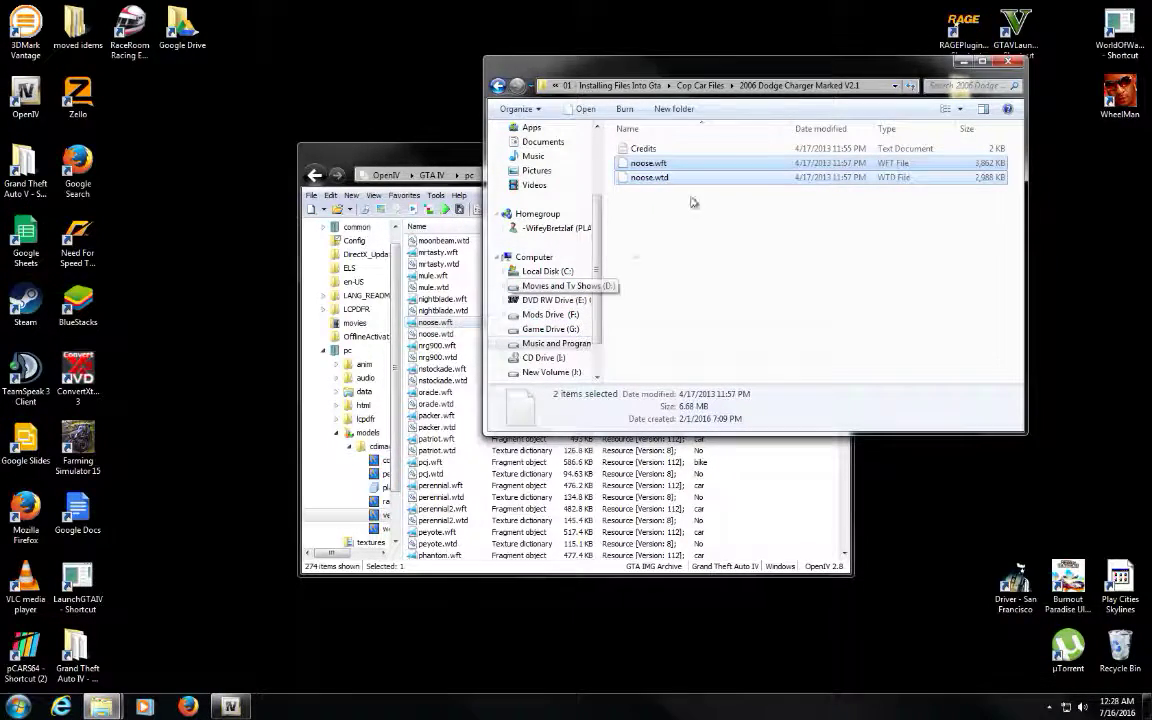
drag(580, 88, 733, 158)
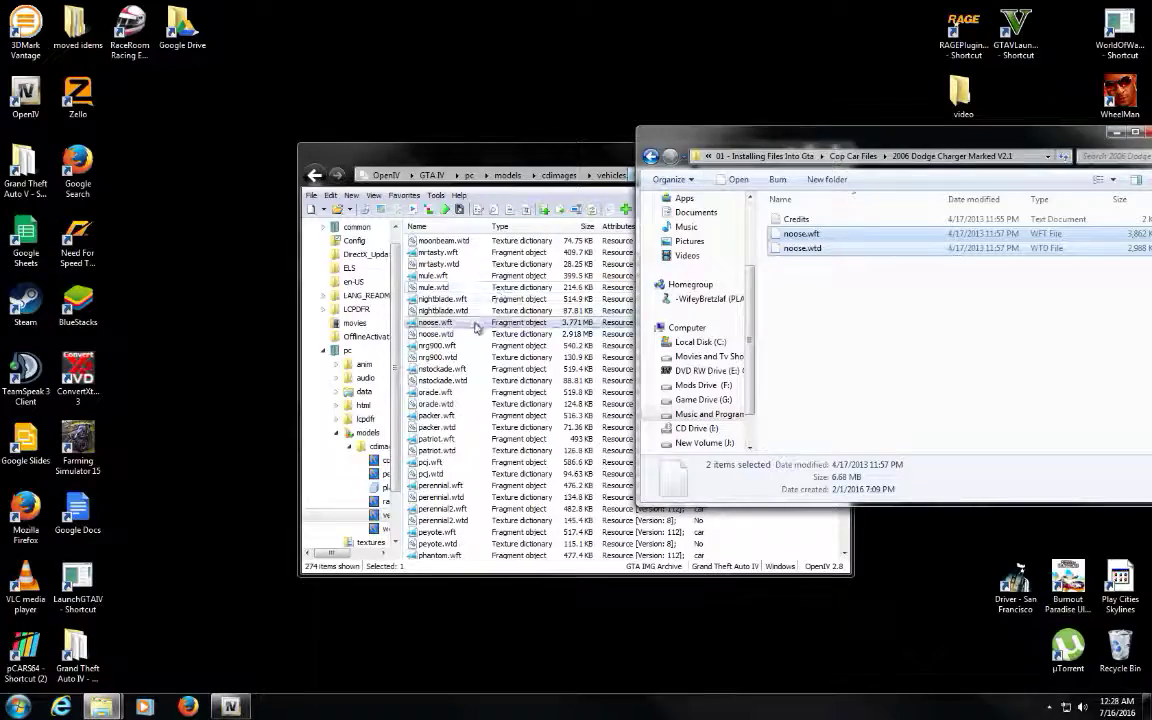
click(476, 326)
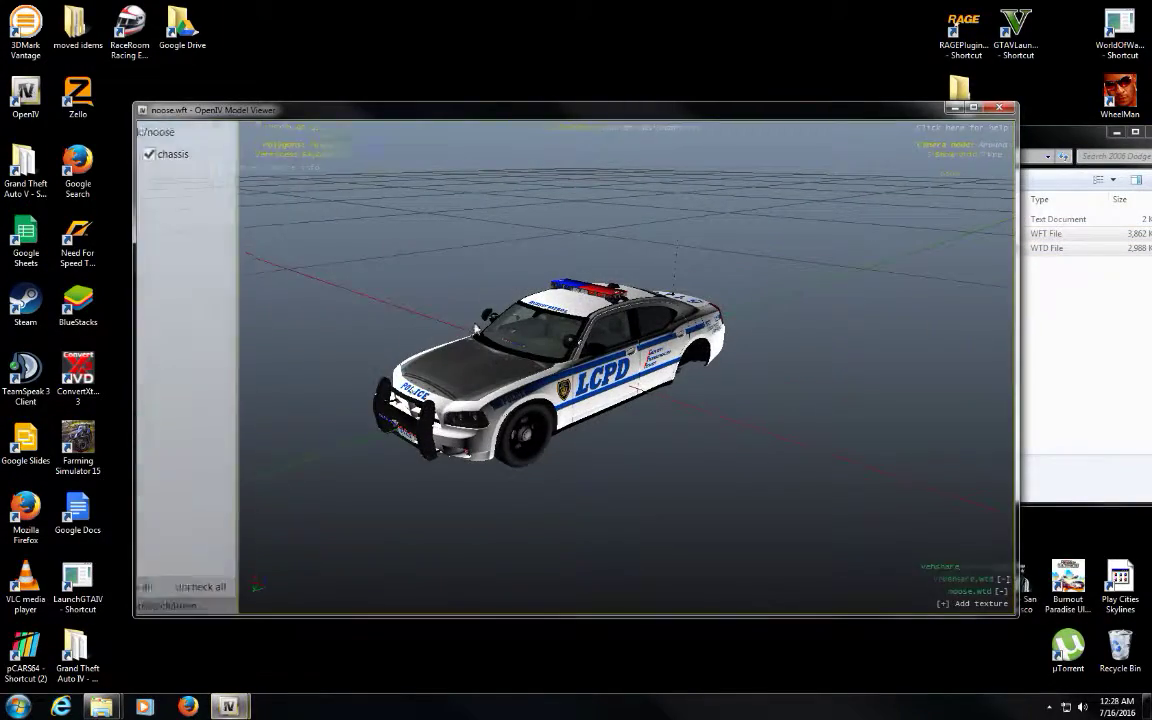
drag(404, 341, 551, 361)
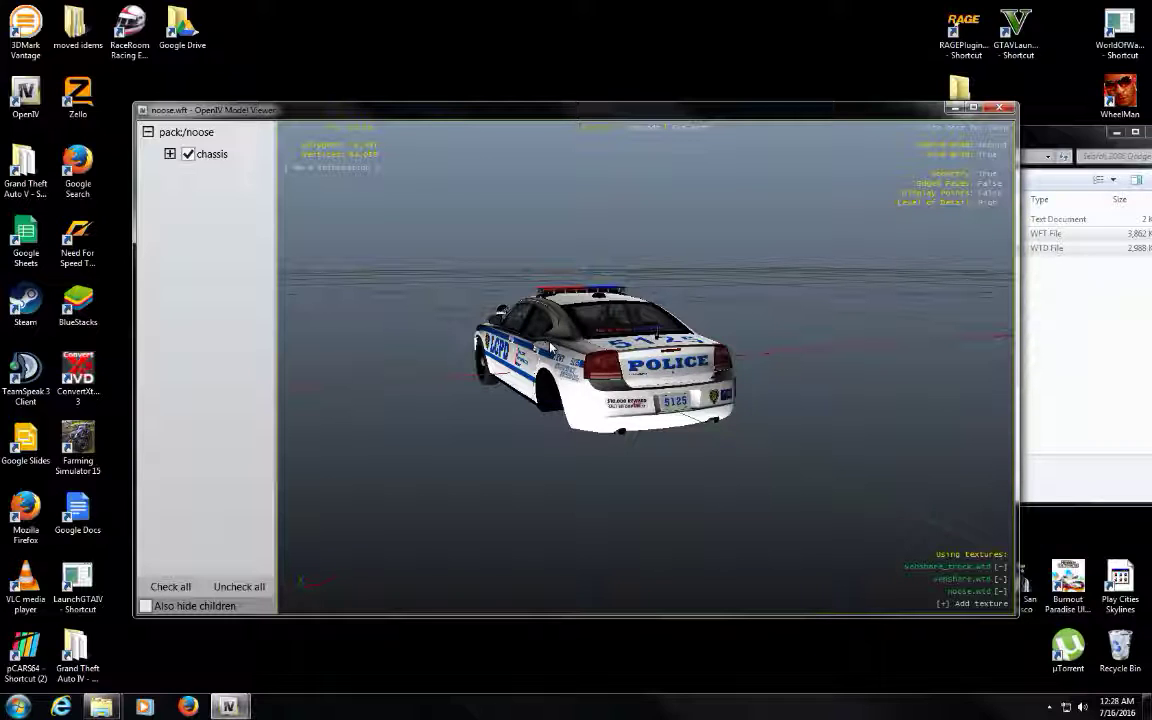
drag(551, 347, 498, 429)
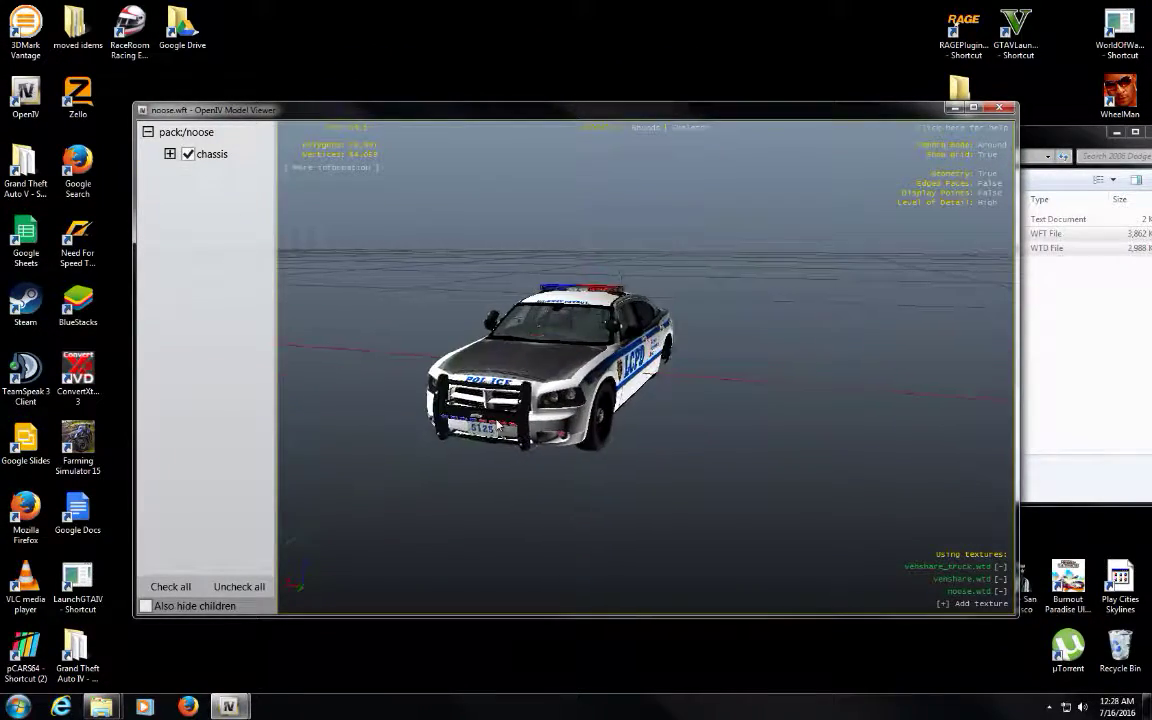
click(998, 107)
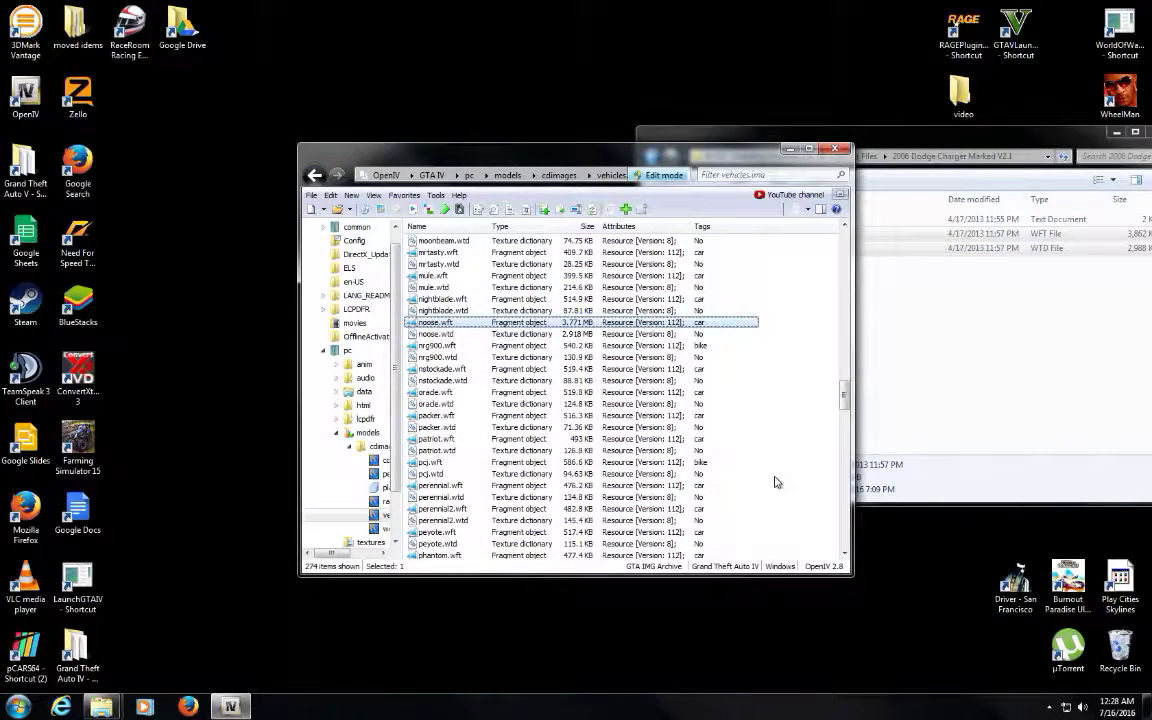
Close OpenIV and the Explorer window showing the Dodge Charger mod folder
click(1078, 410)
drag(547, 159, 416, 170)
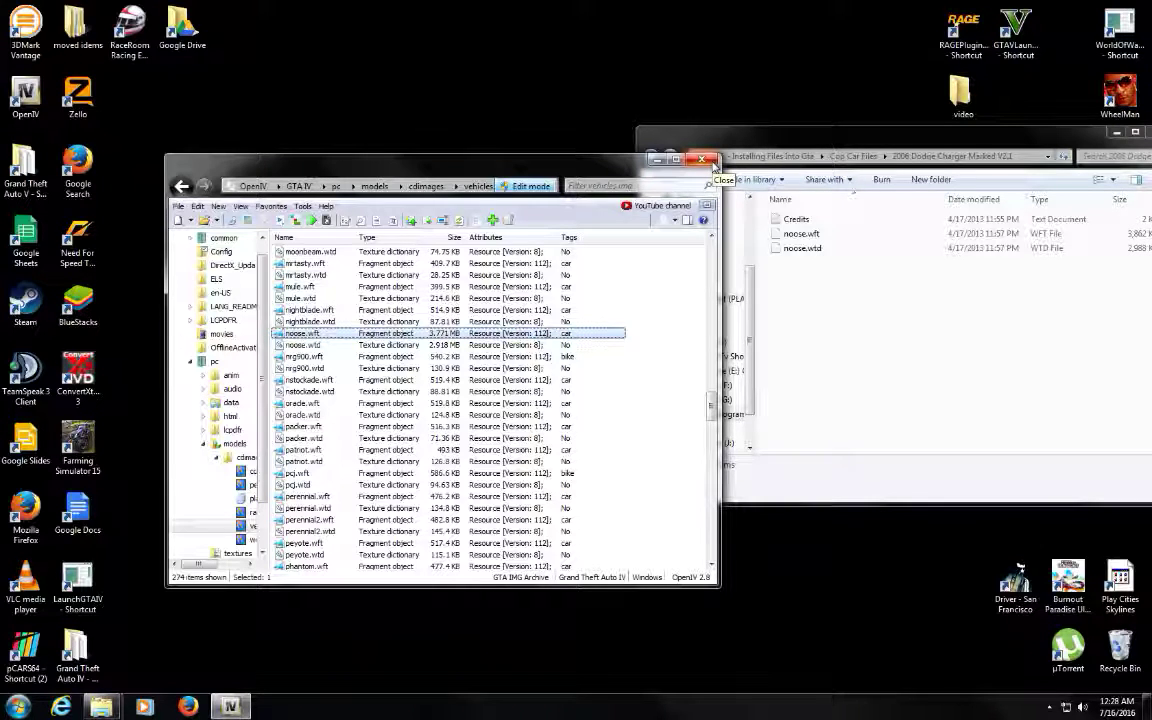
click(712, 163)
drag(823, 136, 443, 134)
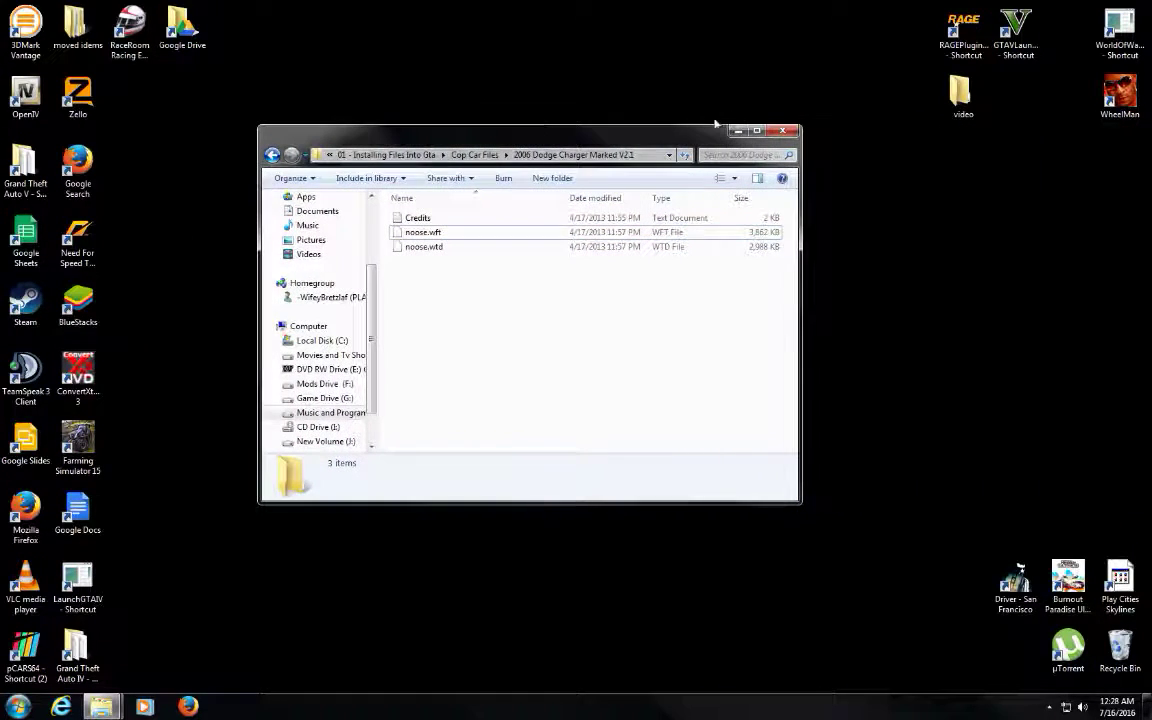
click(783, 131)
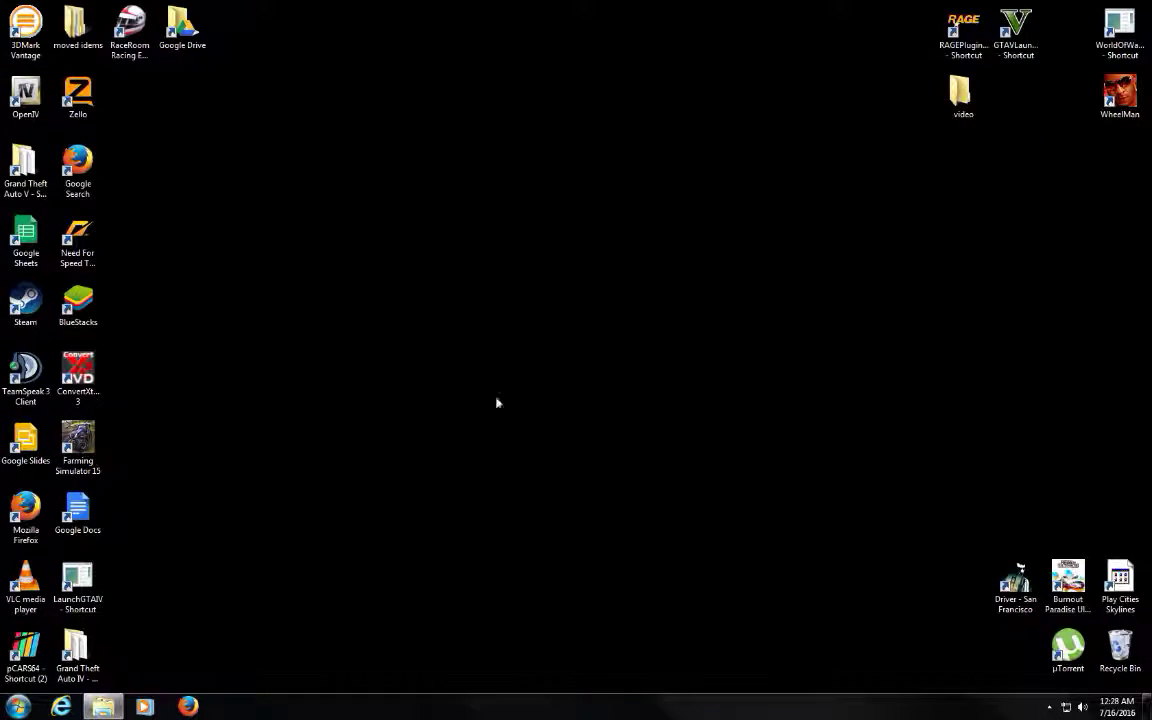
Open the ELS configuration settings file from the Grand Theft Auto IV game folder and find its MISC SETTINGS section
click(104, 707)
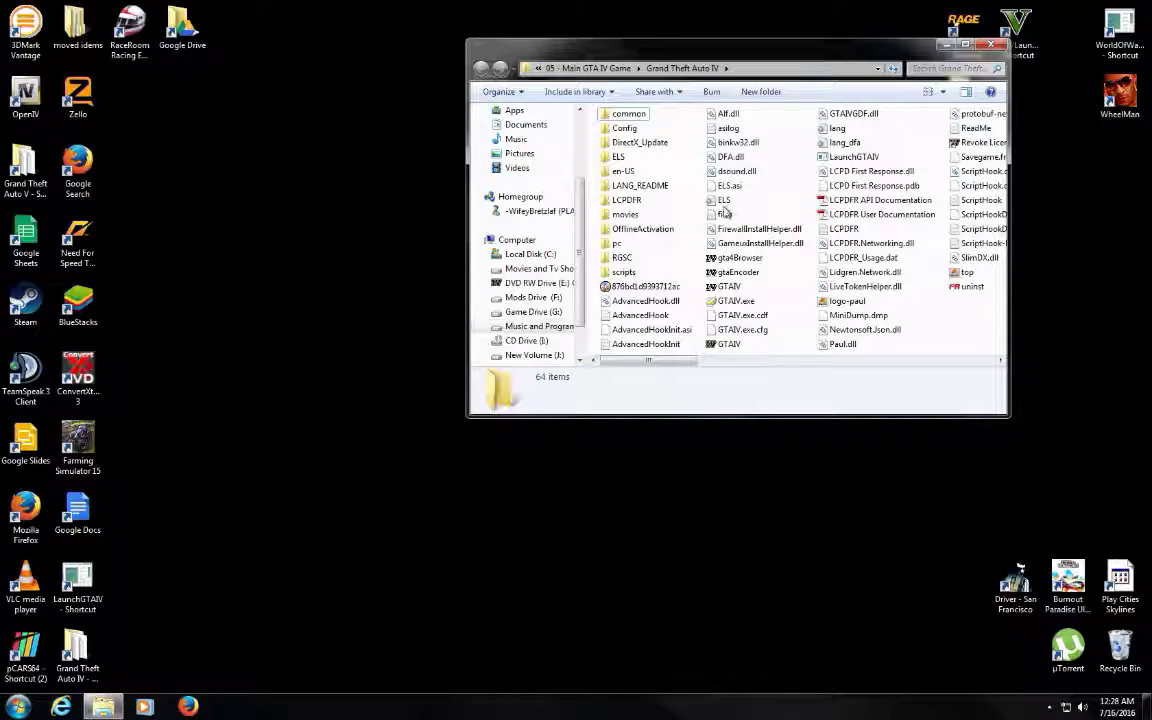
double_click(722, 202)
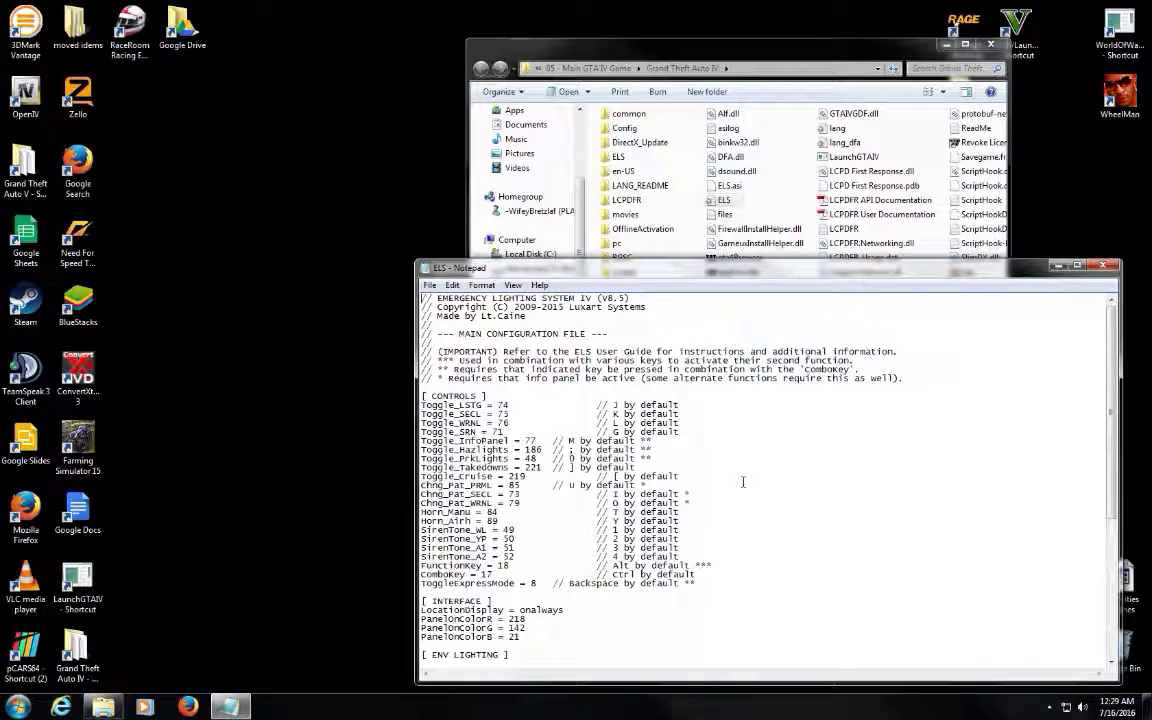
scroll(740, 482, down, 3)
scroll(740, 482, down, 6)
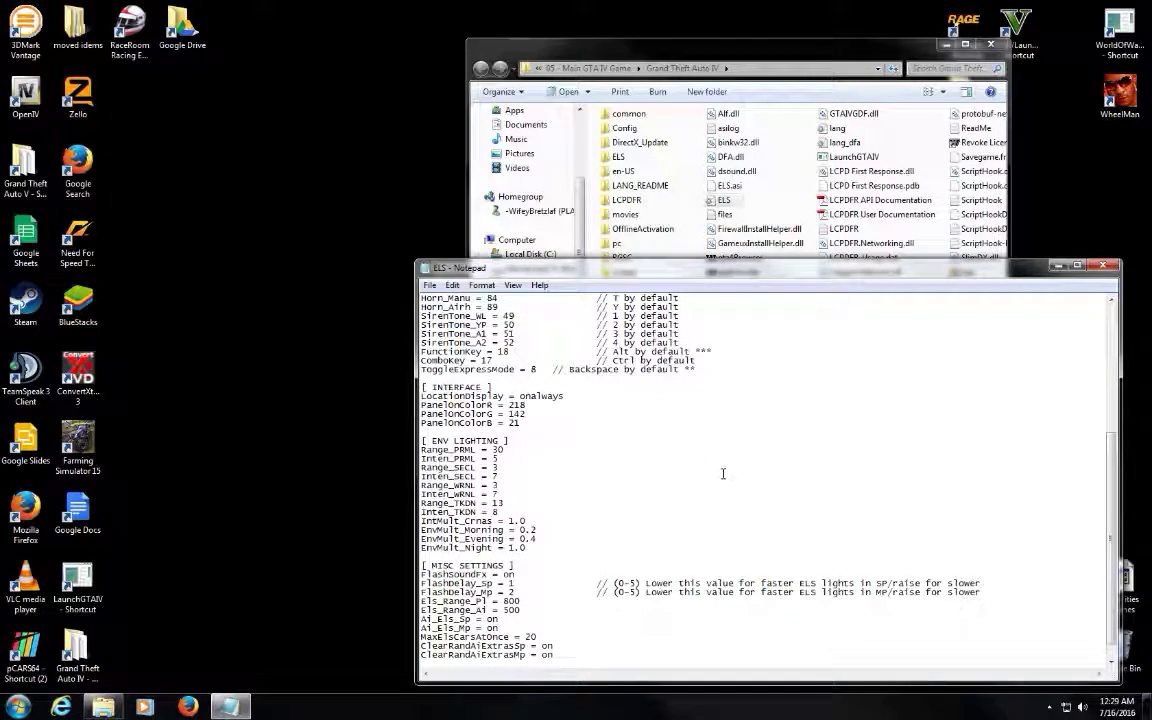
Set both FlashDelay_Sp and FlashDelay_Mp to 0, then save and close the ELS configuration file
double_click(511, 583)
text(0)
double_click(512, 592)
text(0)
scroll(746, 506, up, 8)
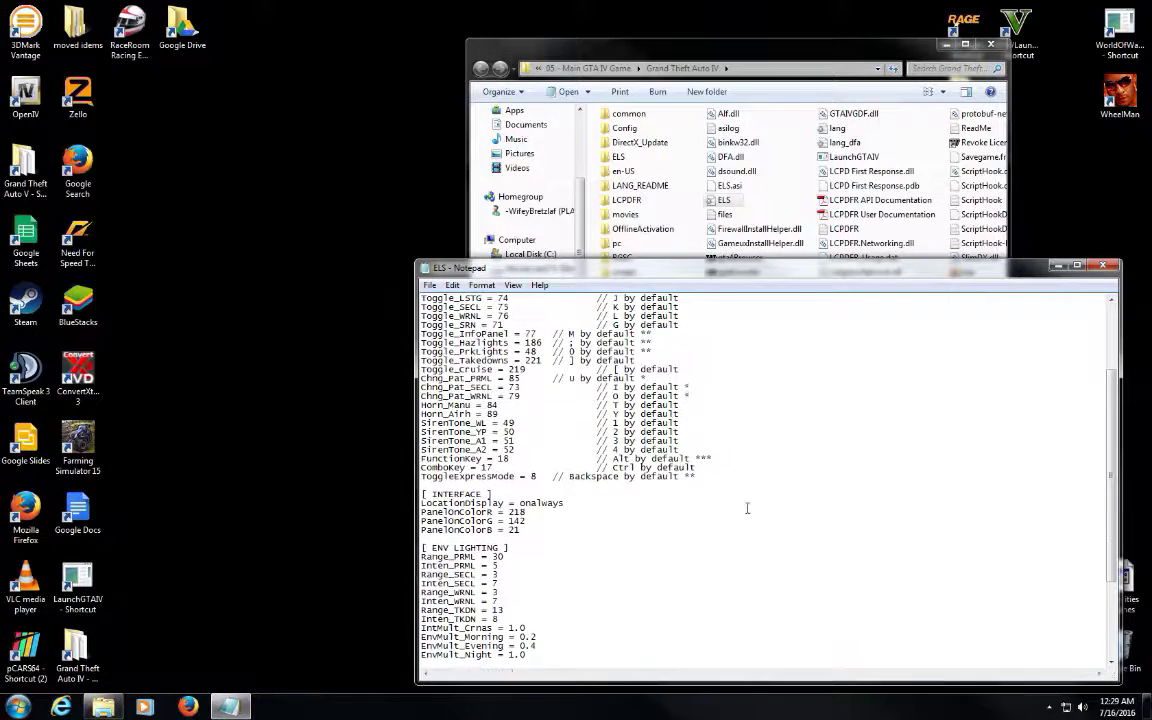
click(429, 285)
click(450, 334)
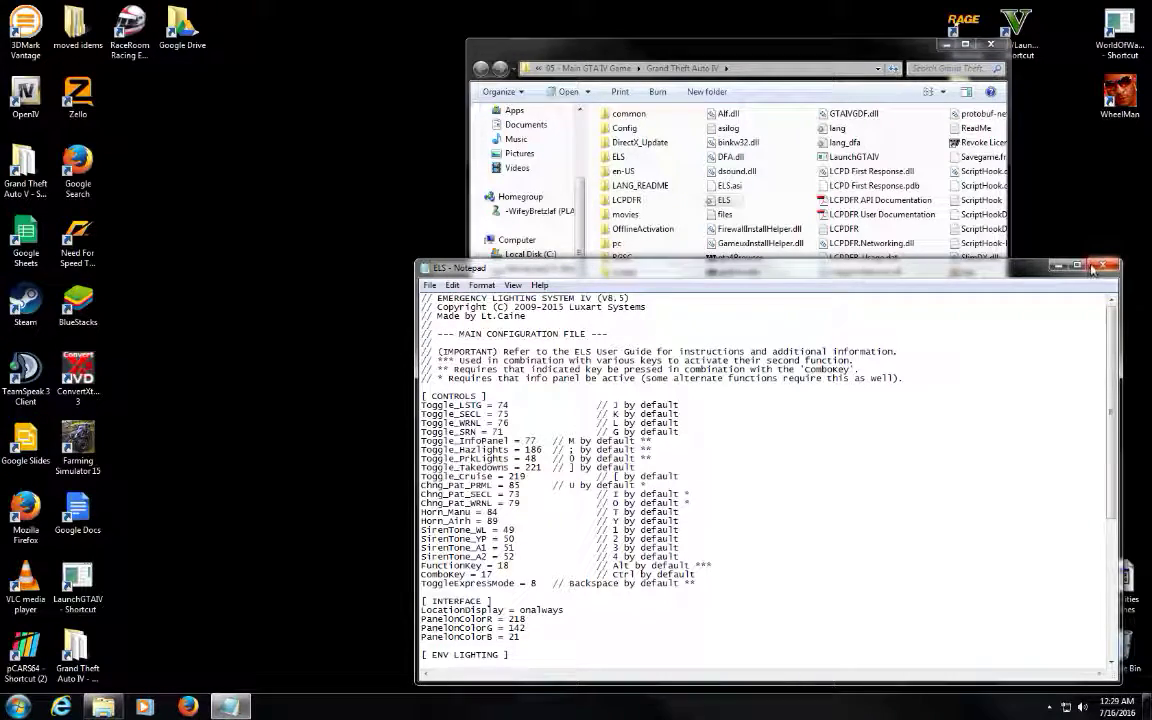
key(alt+F4)
click(676, 258)
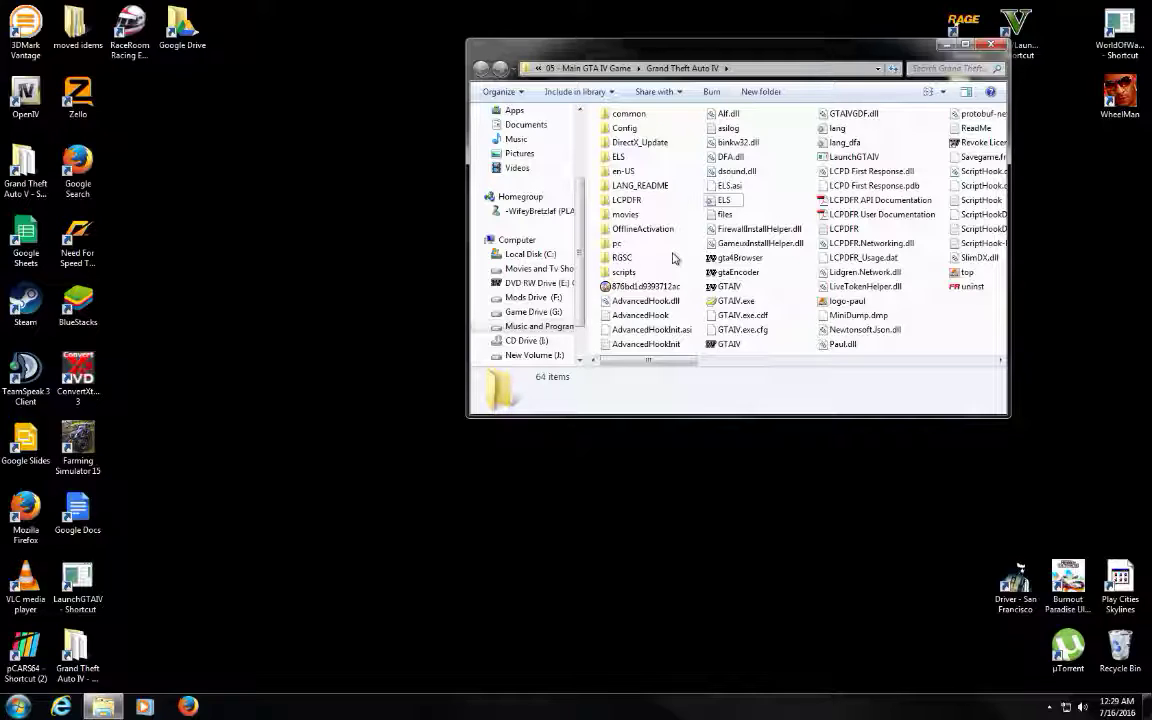
Open default_config in the game's ELS folder and find its CORONAS section
double_click(618, 157)
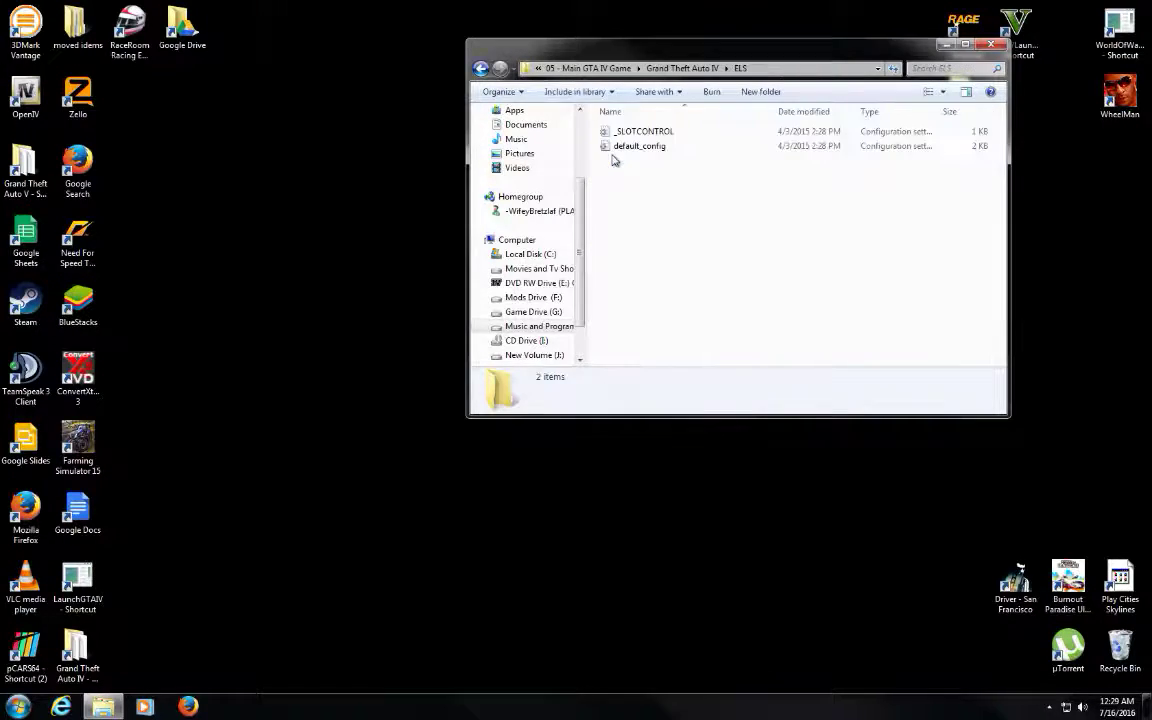
double_click(637, 147)
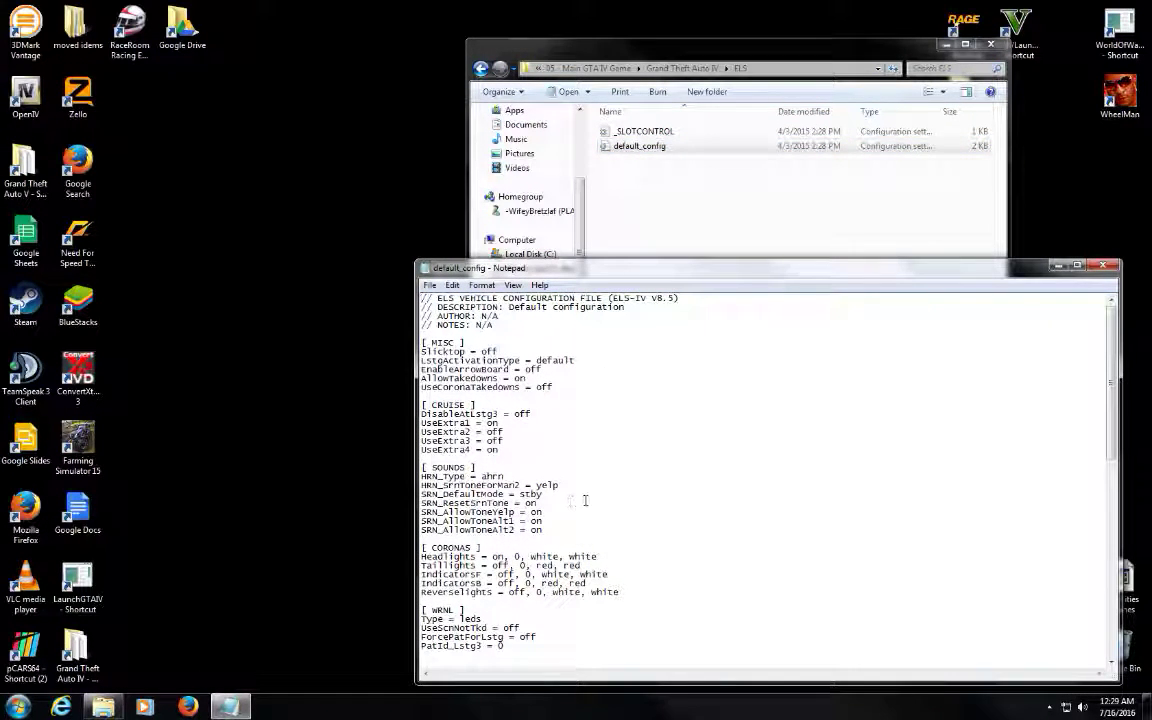
scroll(692, 454, down, 1)
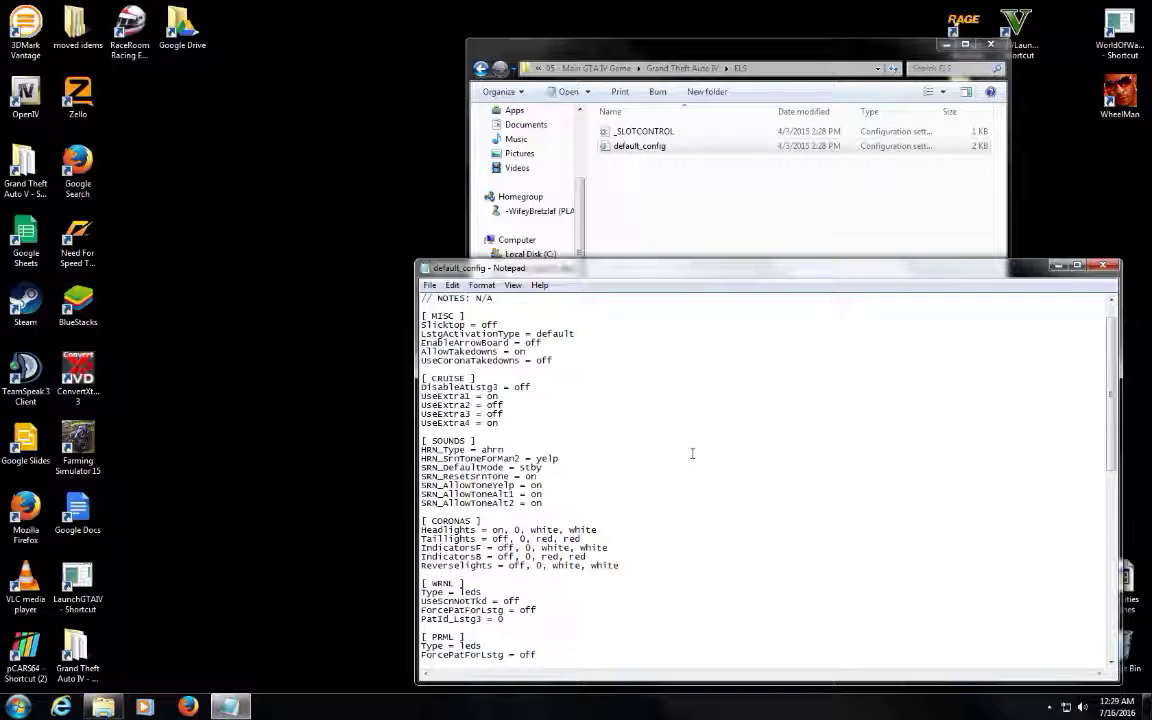
scroll(692, 454, down, 1)
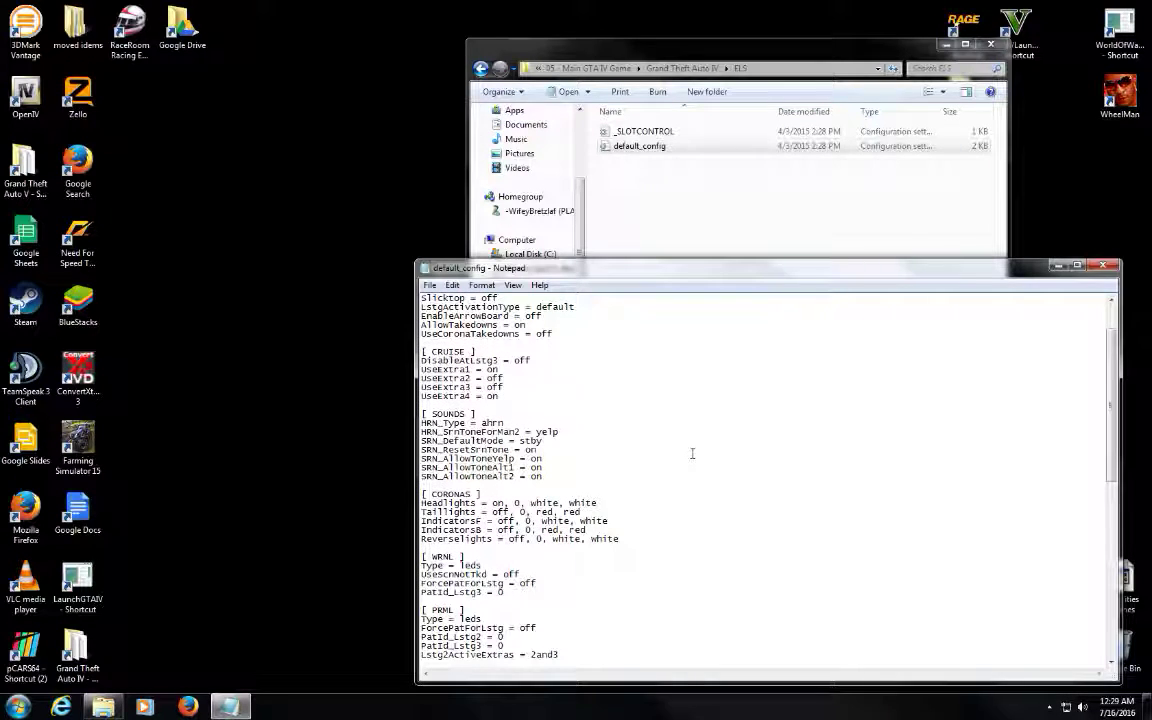
scroll(692, 454, down, 1)
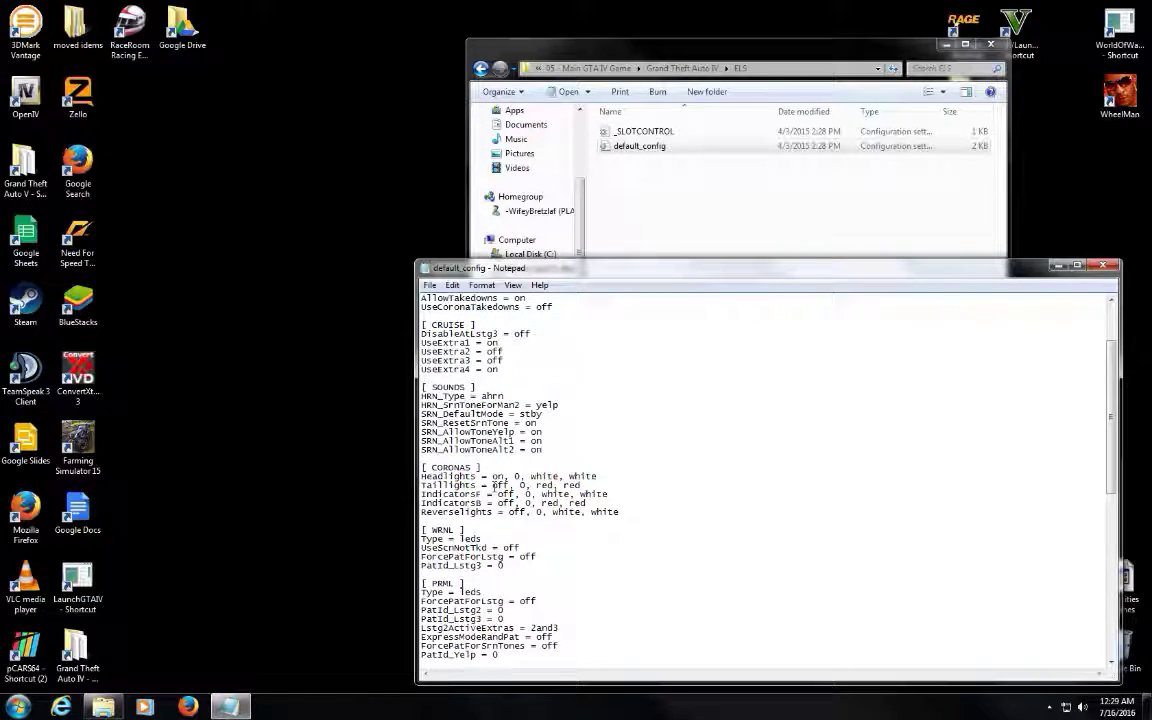
Switch the Taillights, IndicatorsF, IndicatorsB and Reverselights coronas to on in default_config
double_click(497, 485)
text(on)
double_click(505, 494)
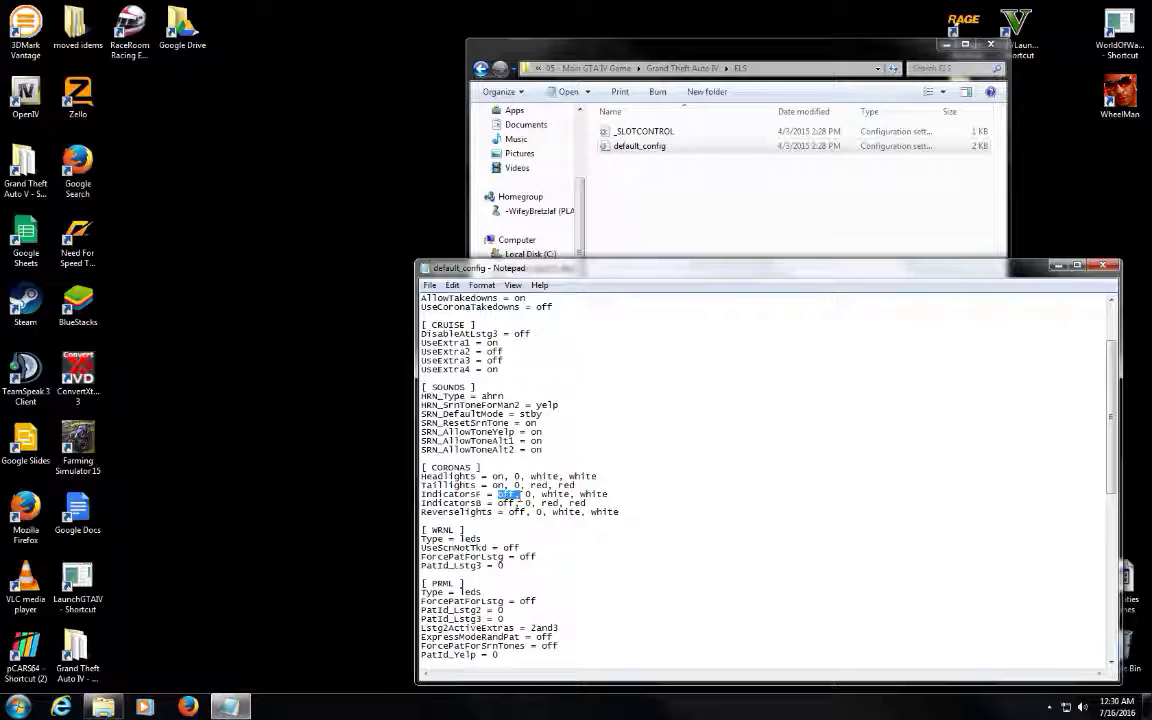
key(shift+Left)
key(shift+Left)
text(on)
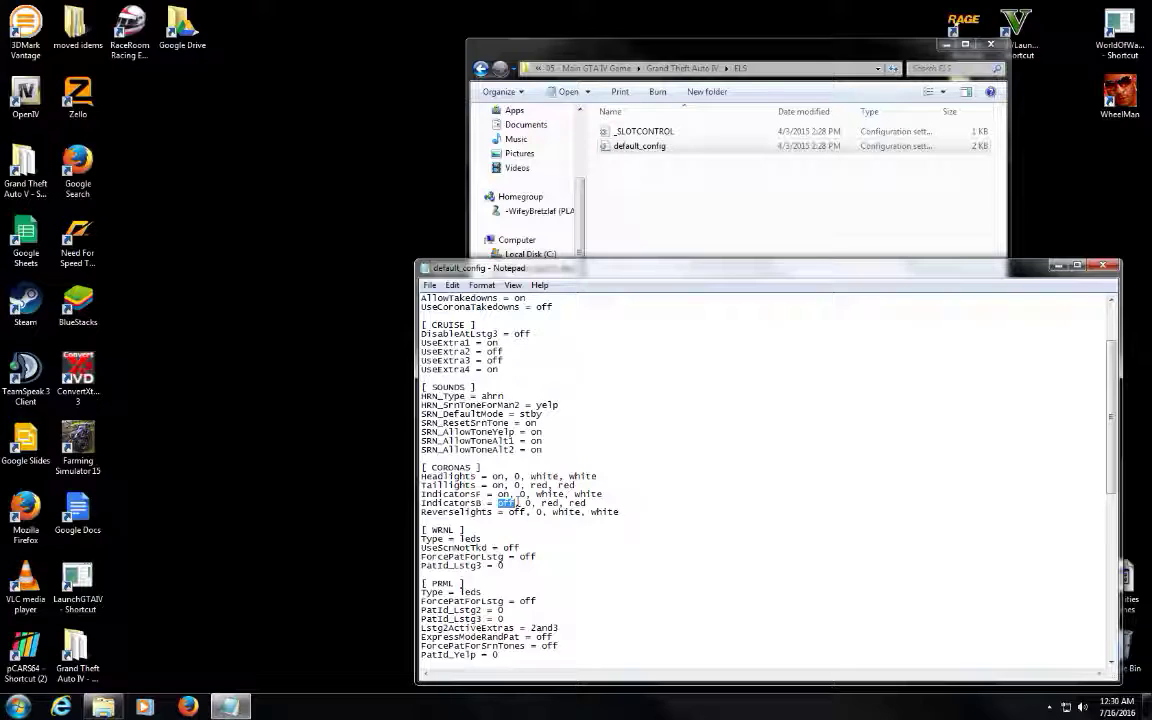
text(on)
double_click(510, 514)
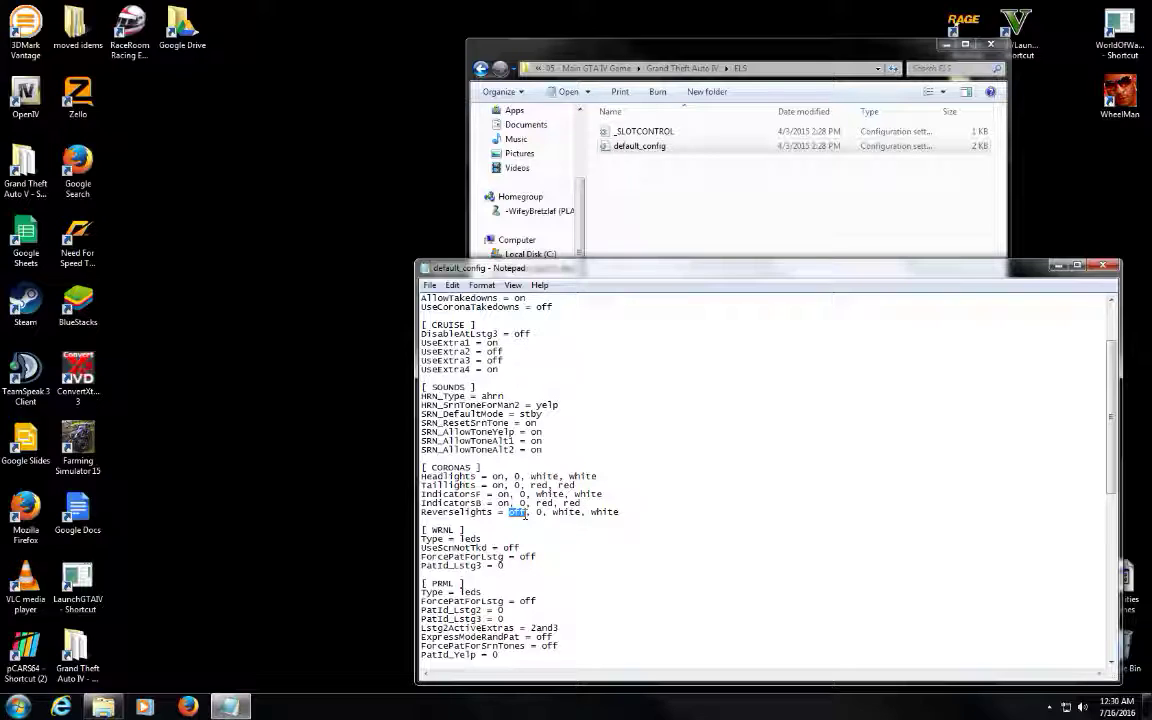
text(on)
scroll(803, 457, down, 2)
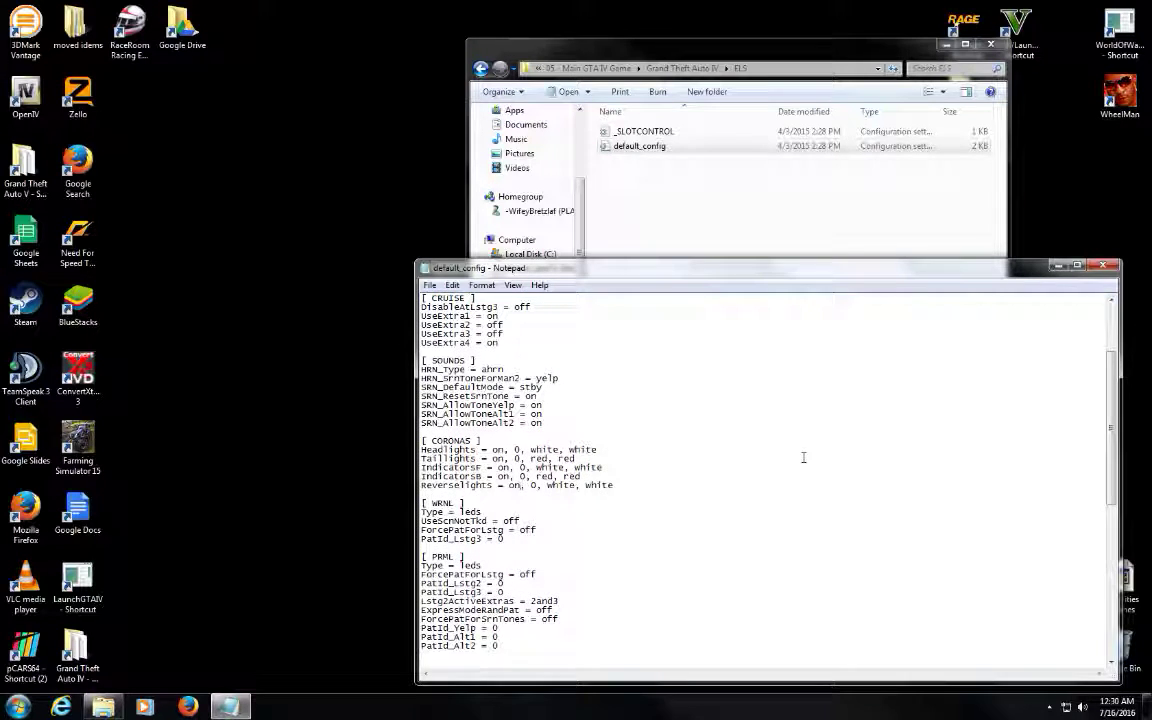
scroll(803, 457, down, 3)
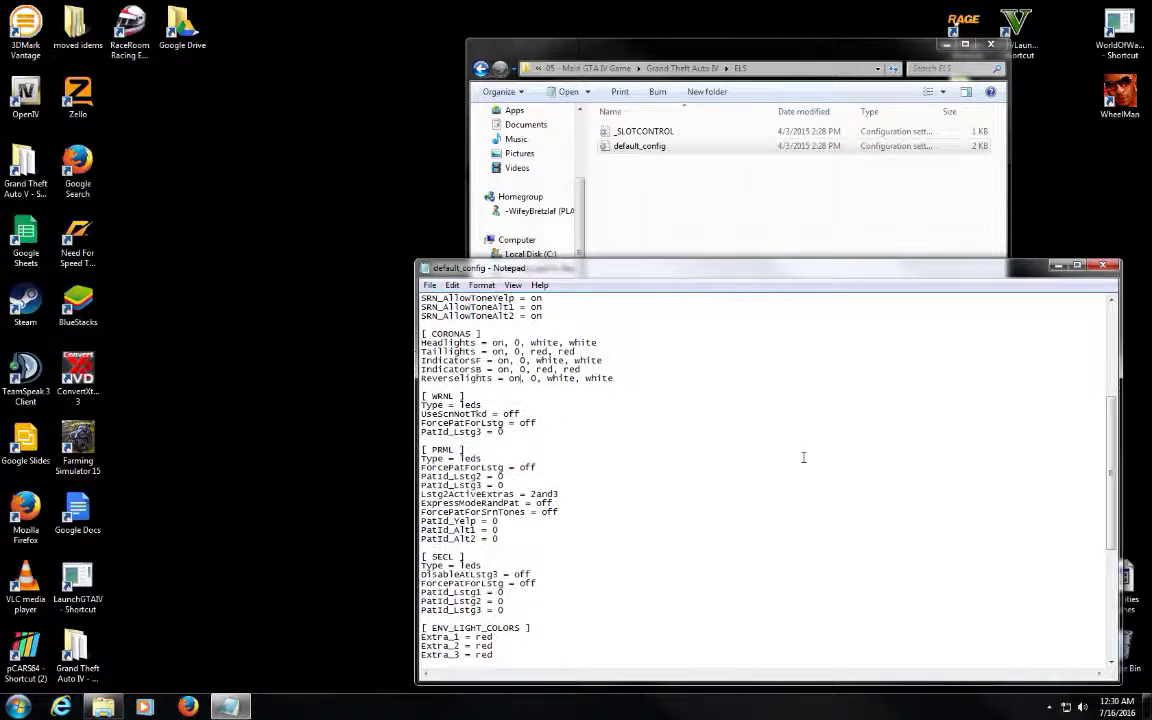
Save and close default_config and return to the Grand Theft Auto IV folder
click(429, 285)
click(437, 332)
click(1102, 266)
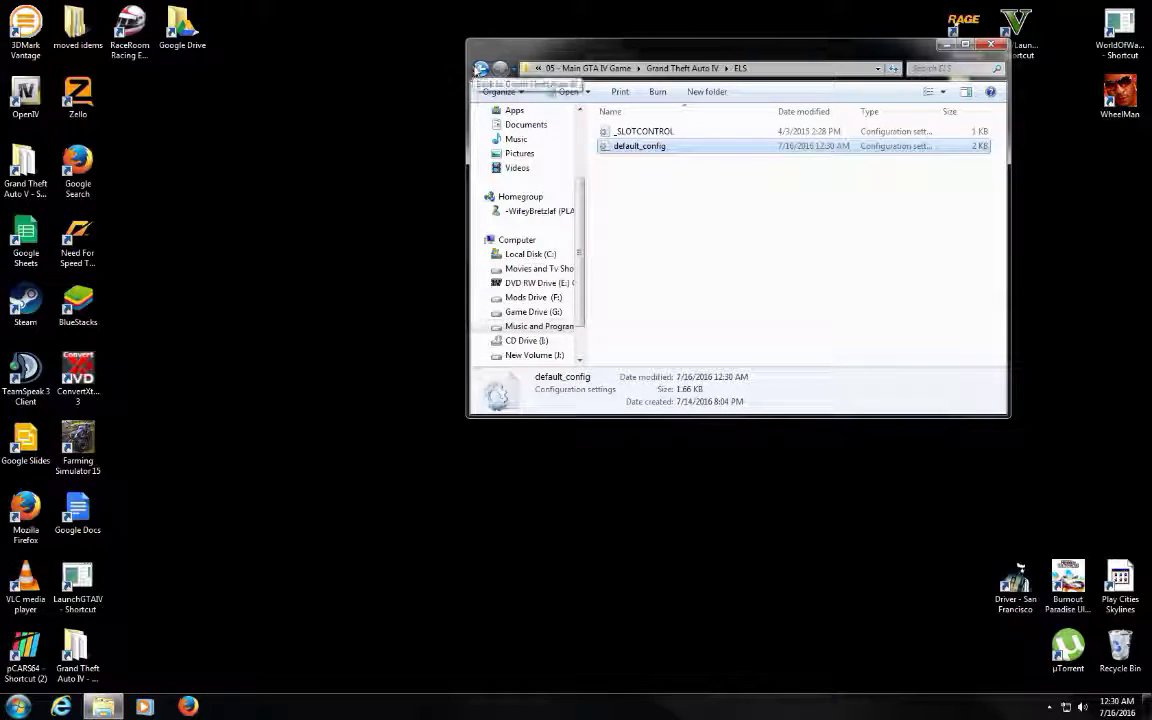
click(480, 68)
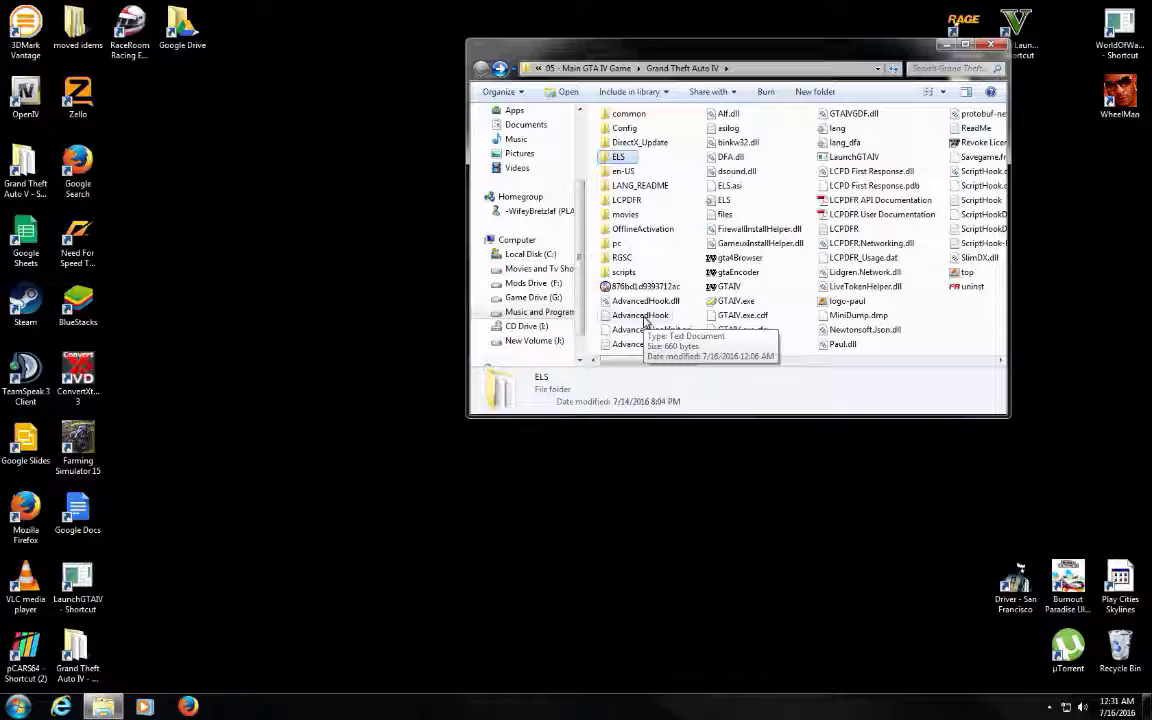
Browse from Computer through Music and Programs (H:) and its GTA IV mods folders to Car mods and files > 01 - Installing Files Into Gta
click(12, 706)
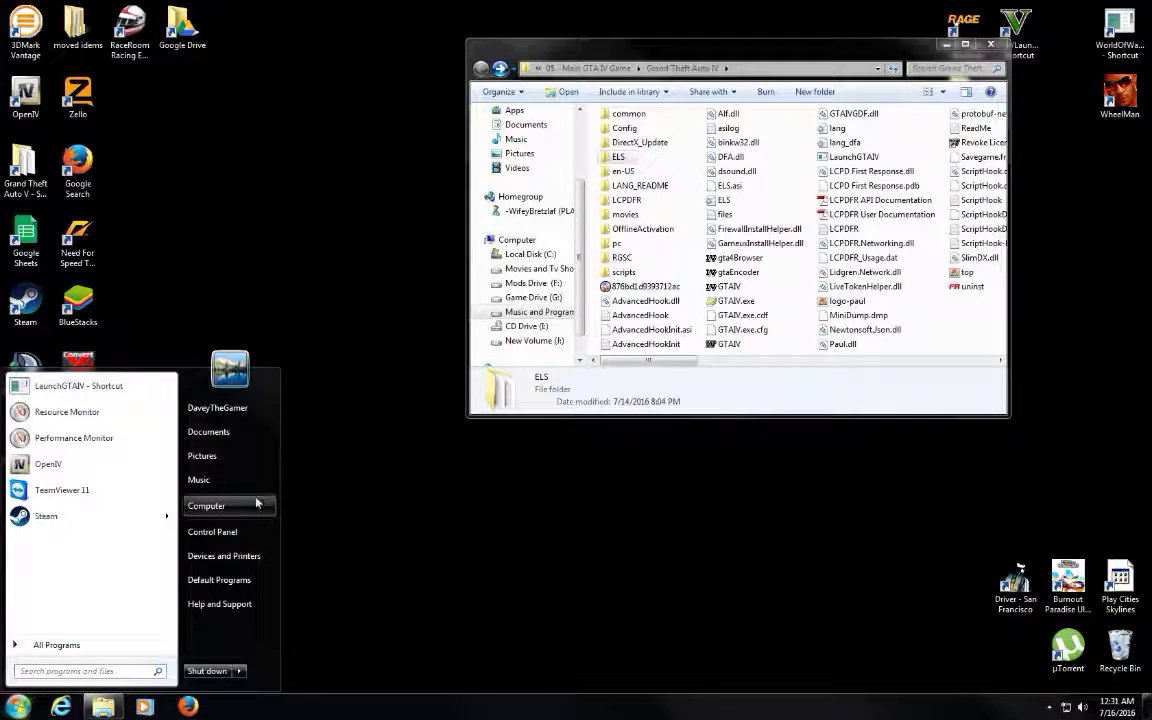
click(206, 505)
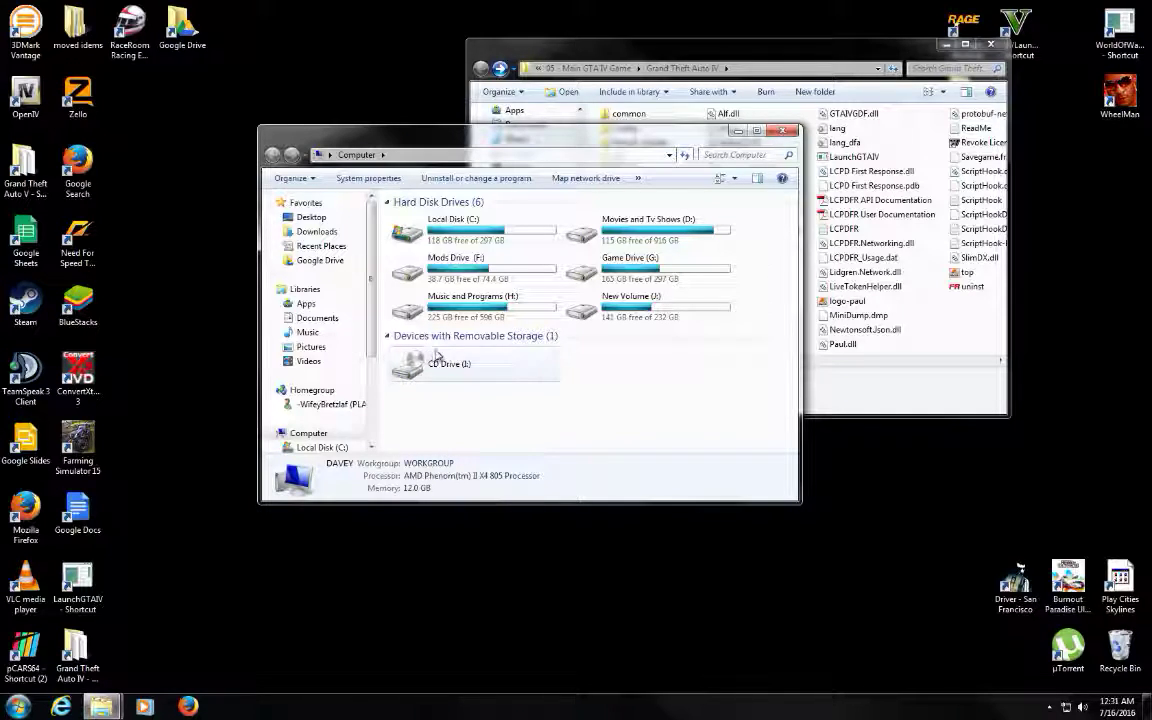
double_click(476, 271)
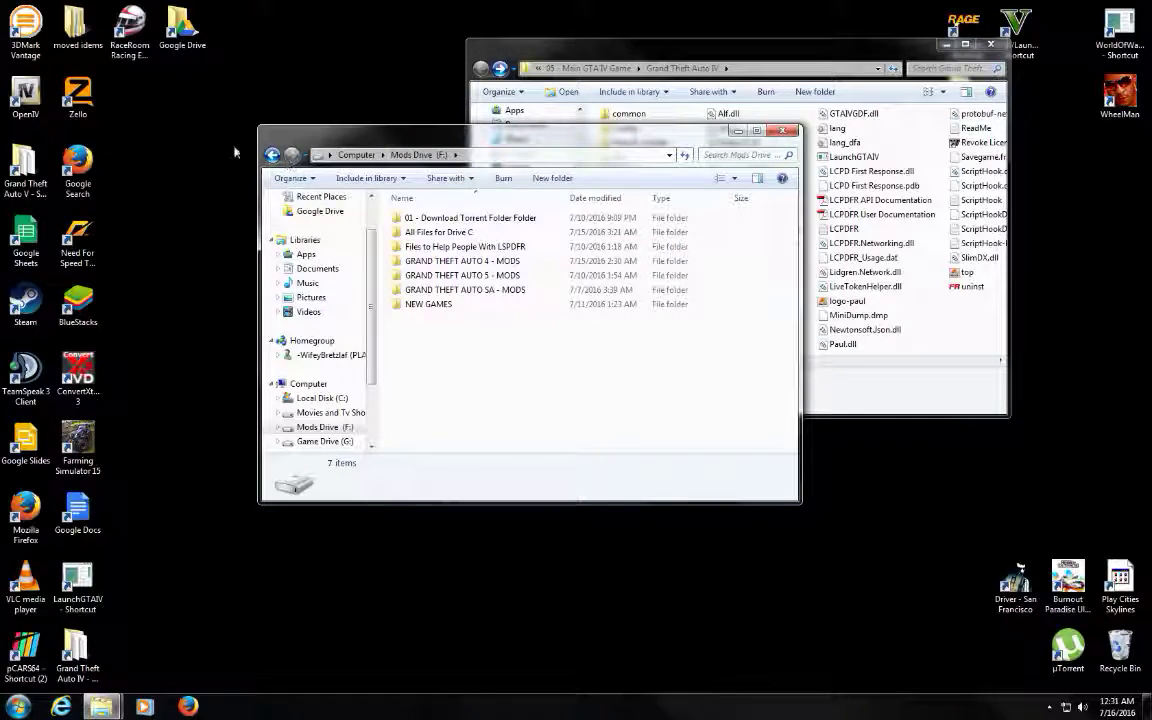
click(272, 155)
double_click(461, 301)
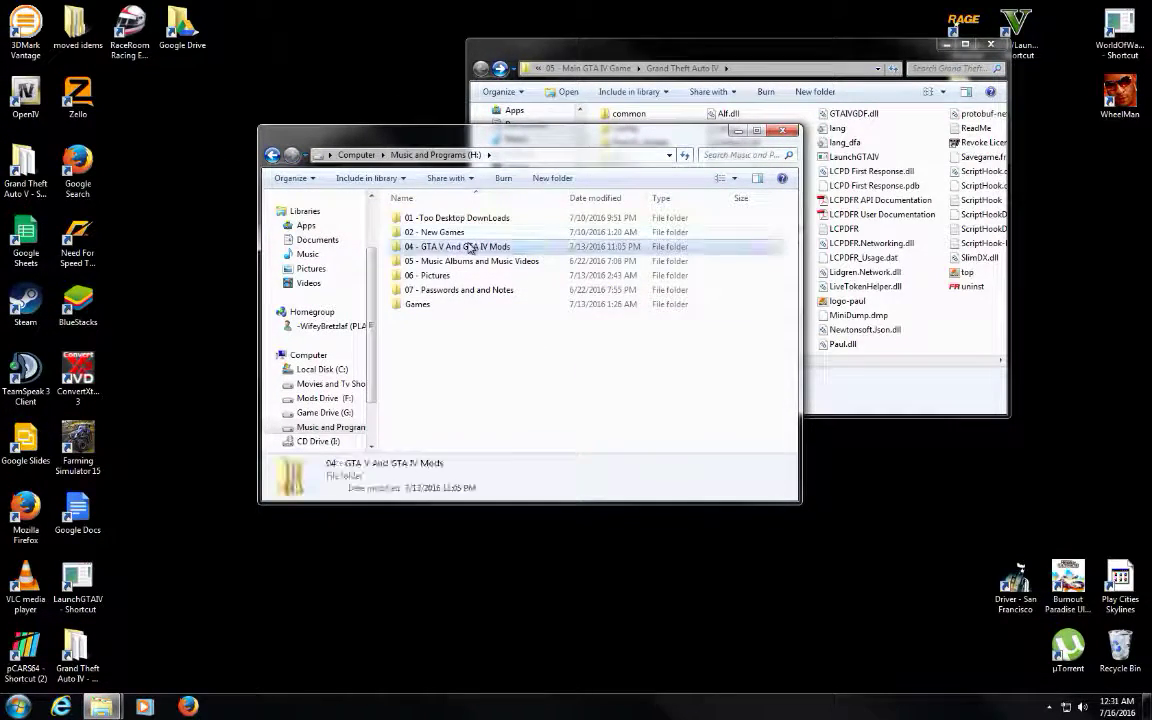
double_click(469, 244)
double_click(474, 236)
double_click(474, 235)
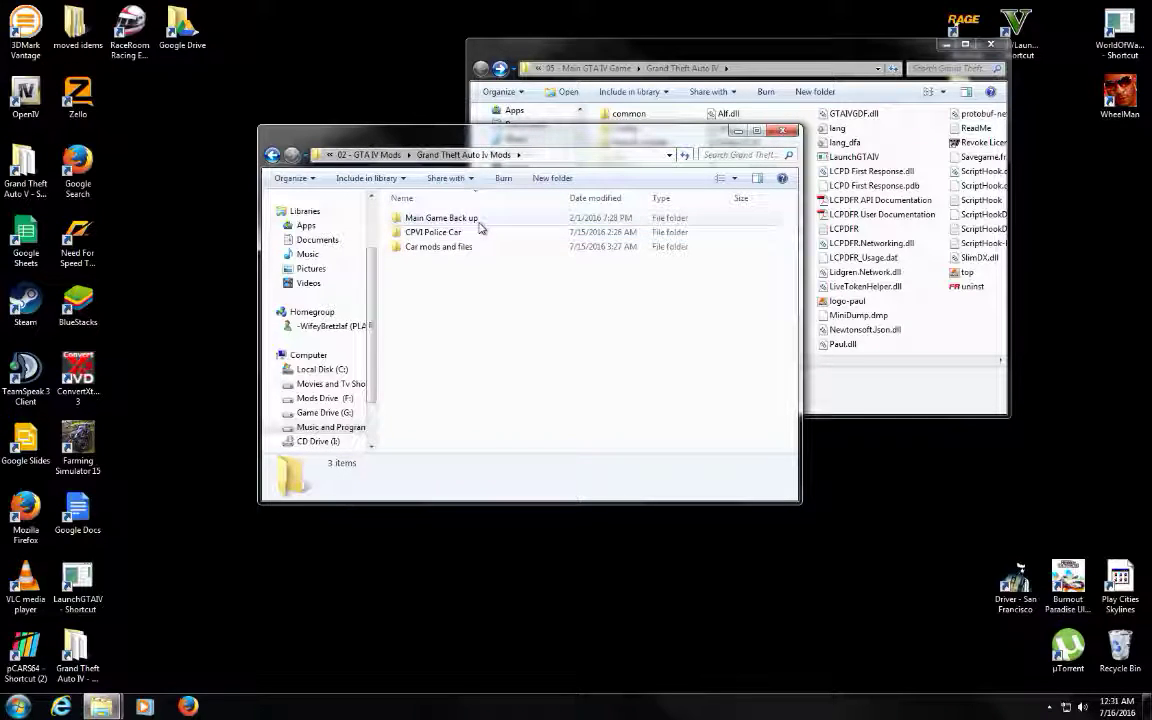
double_click(477, 250)
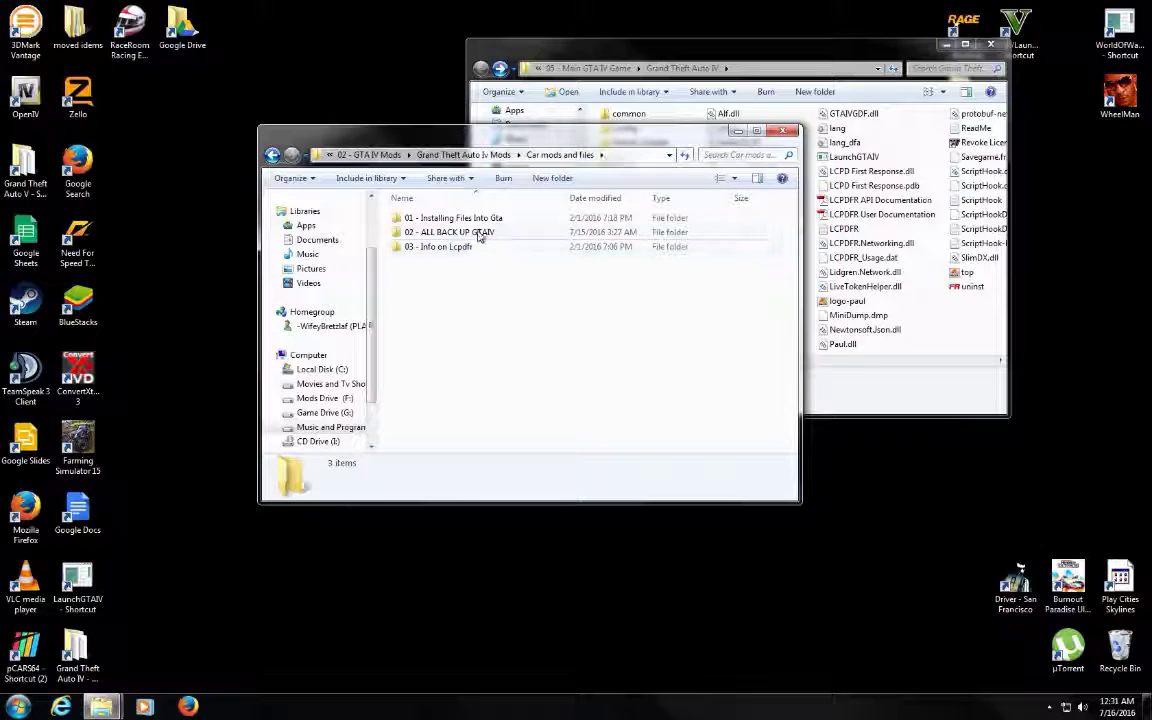
double_click(479, 219)
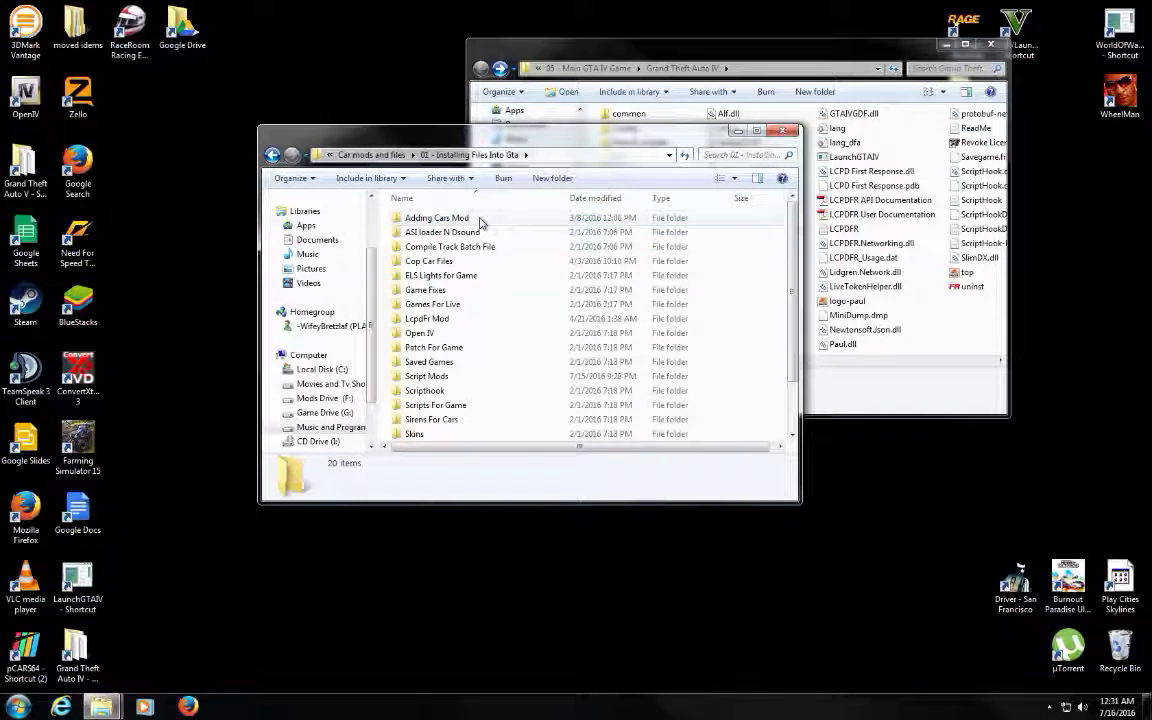
Look through ELS Lights for Game > ELS Enhancement and its ELS Enhancer folder, then return to 01 - Installing Files Into Gta
double_click(470, 275)
double_click(478, 222)
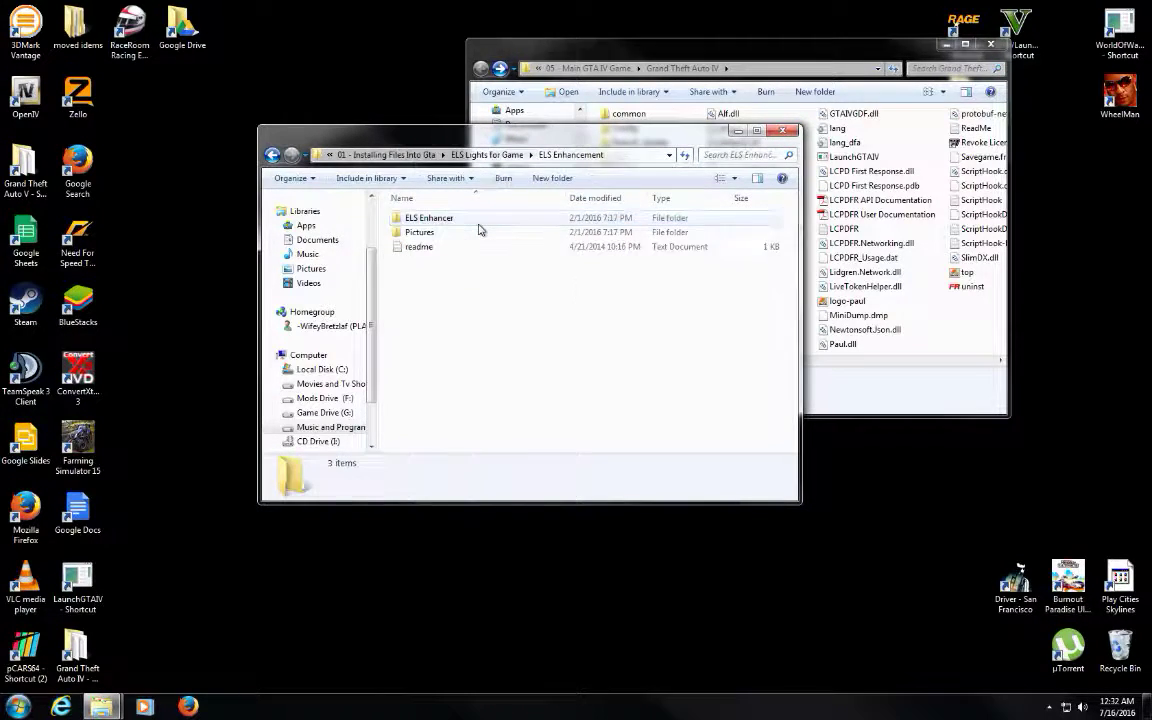
double_click(478, 219)
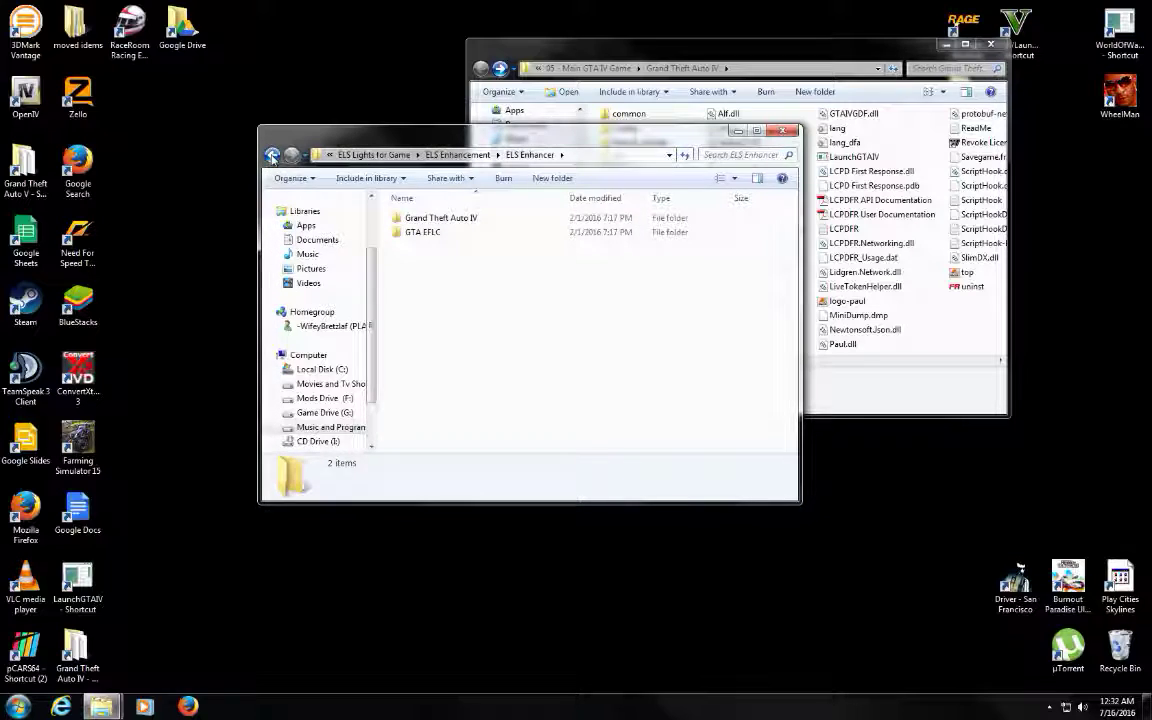
click(272, 154)
click(272, 154)
double_click(434, 215)
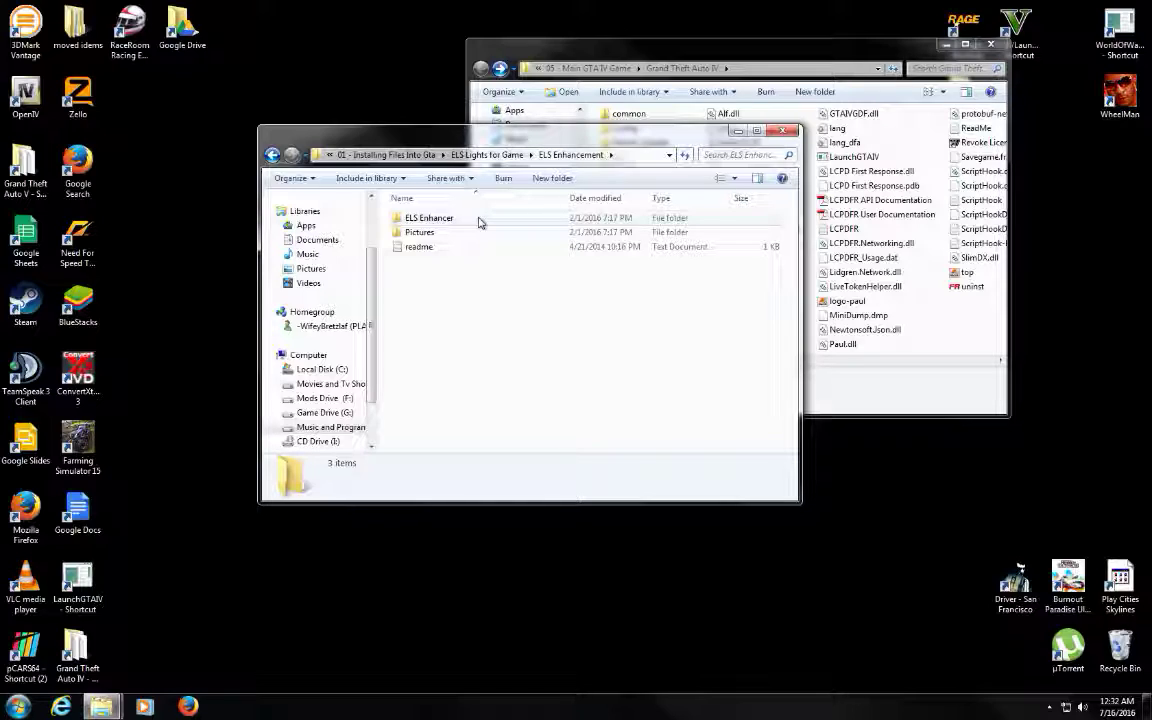
click(273, 156)
click(273, 156)
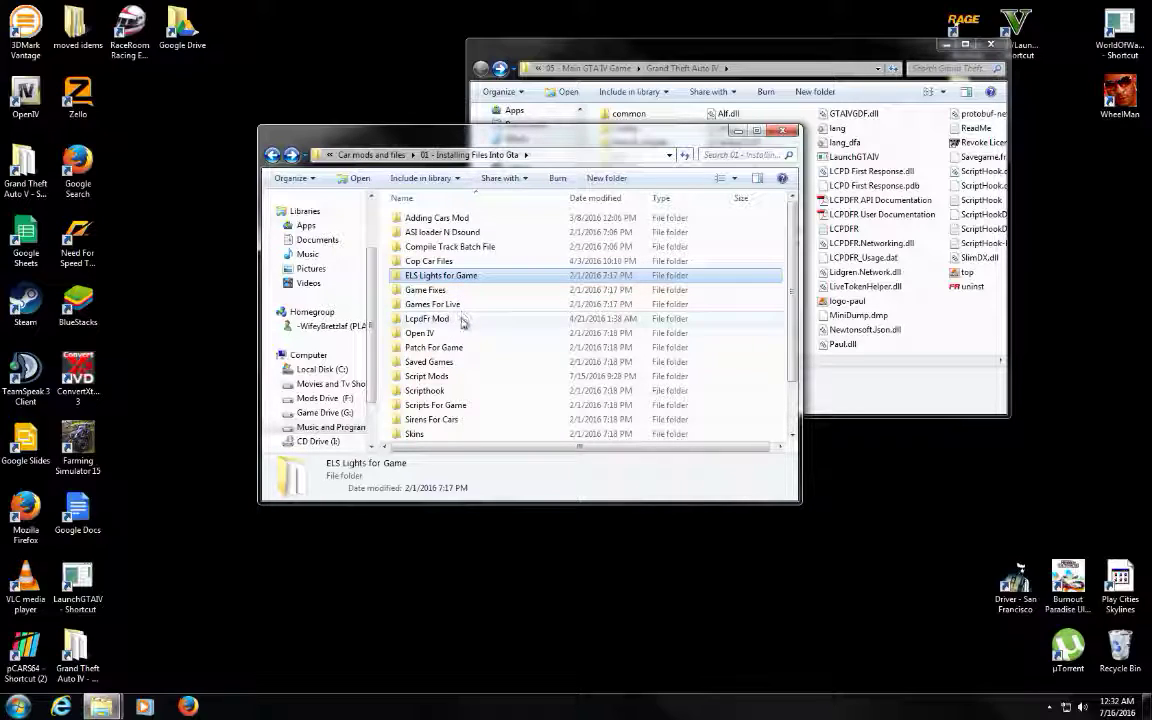
Launch GTA IV Command Line Editor from the Command Line Editor v1.0 folder inside Script Mods
double_click(463, 377)
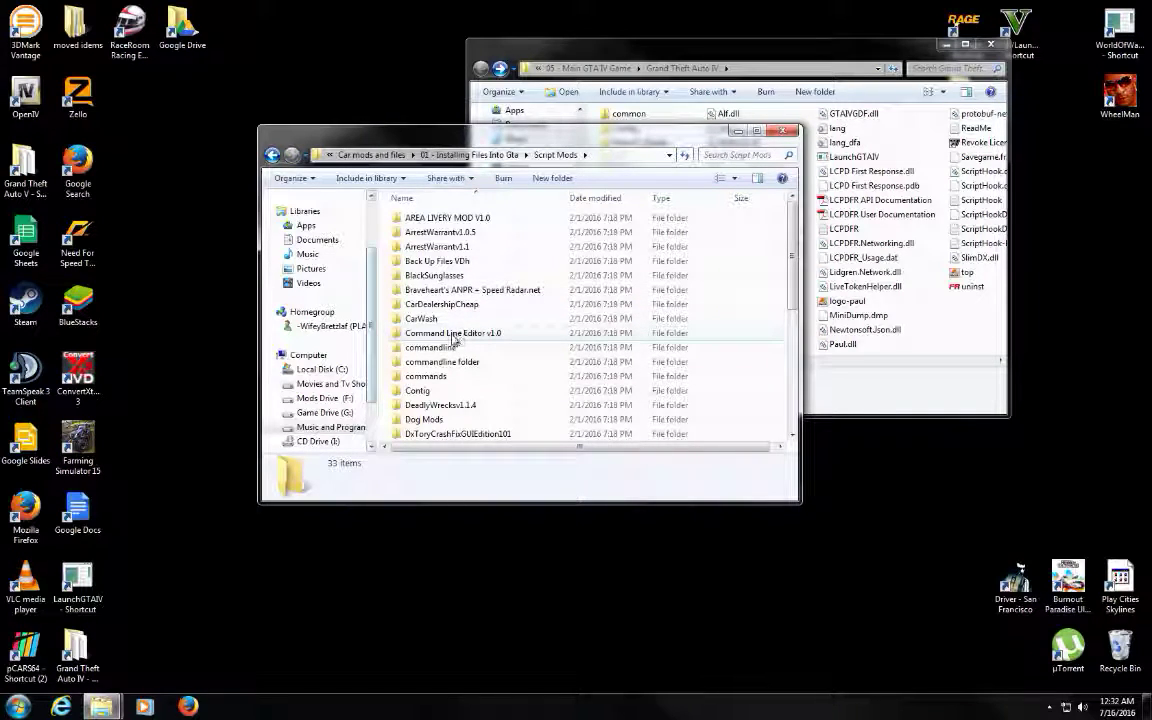
mouse_move(452, 340)
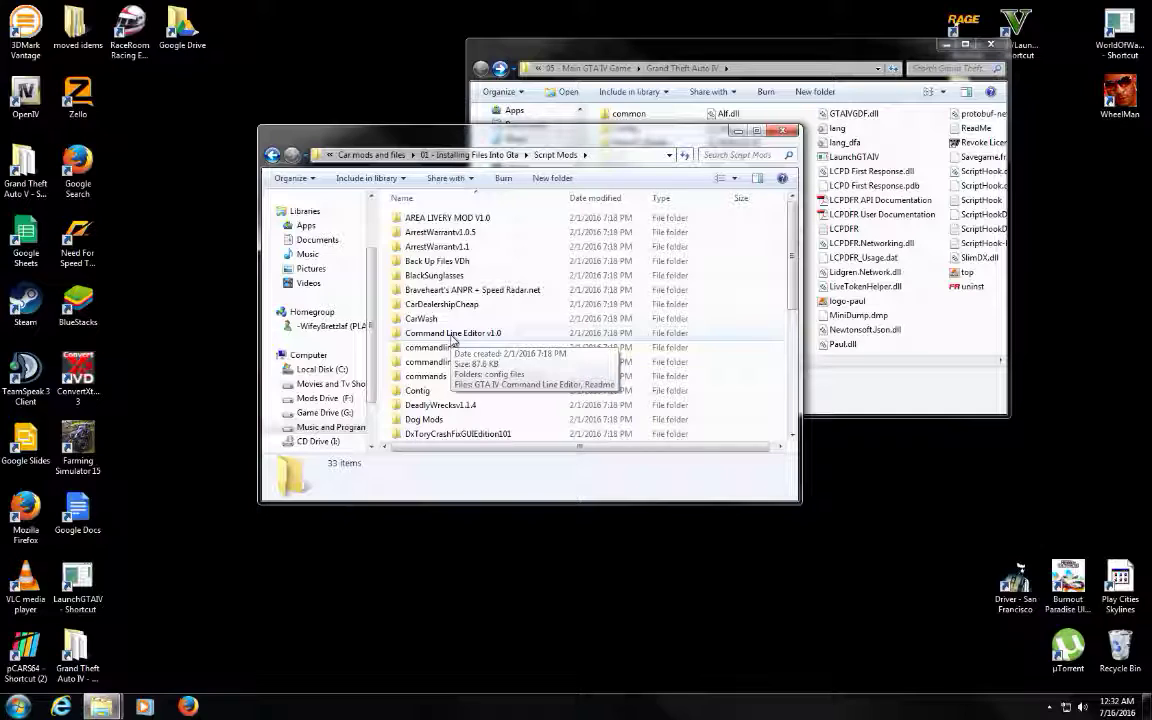
double_click(452, 336)
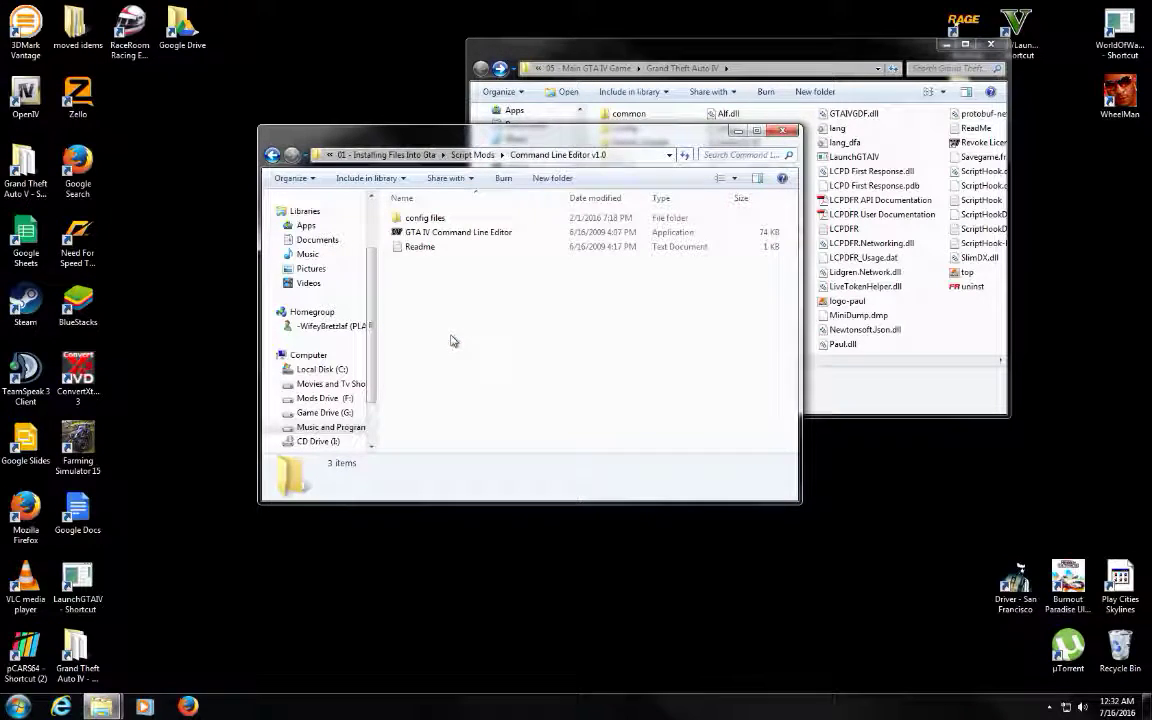
mouse_move(505, 238)
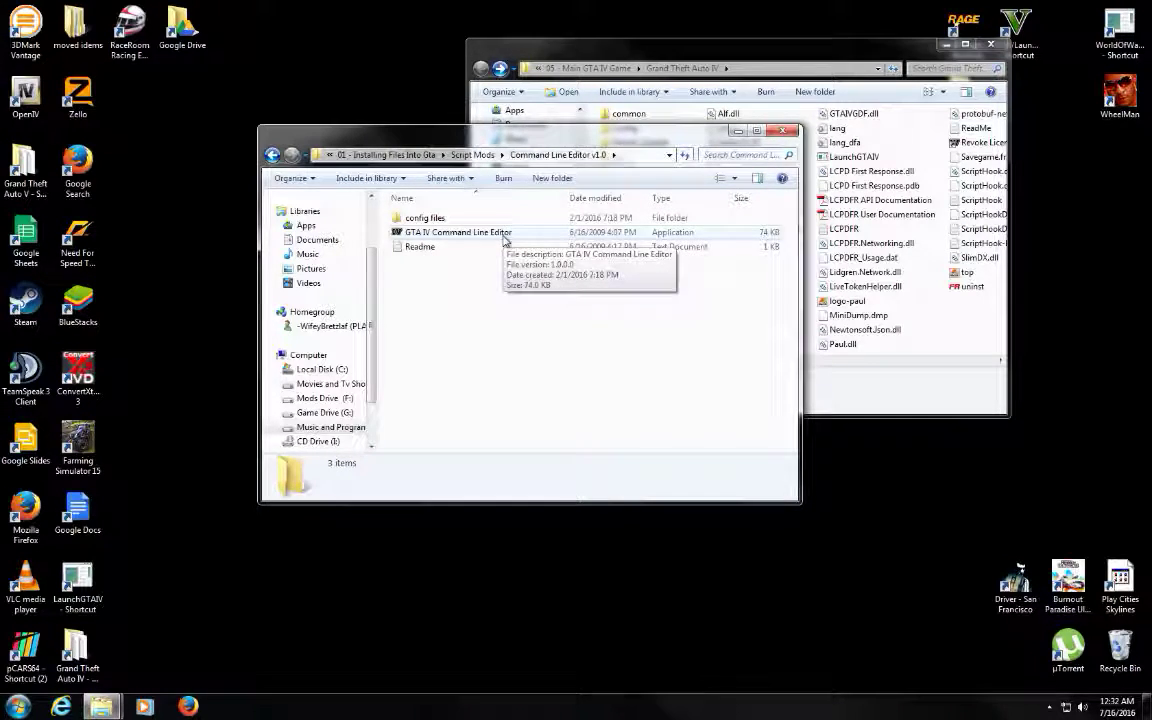
double_click(505, 236)
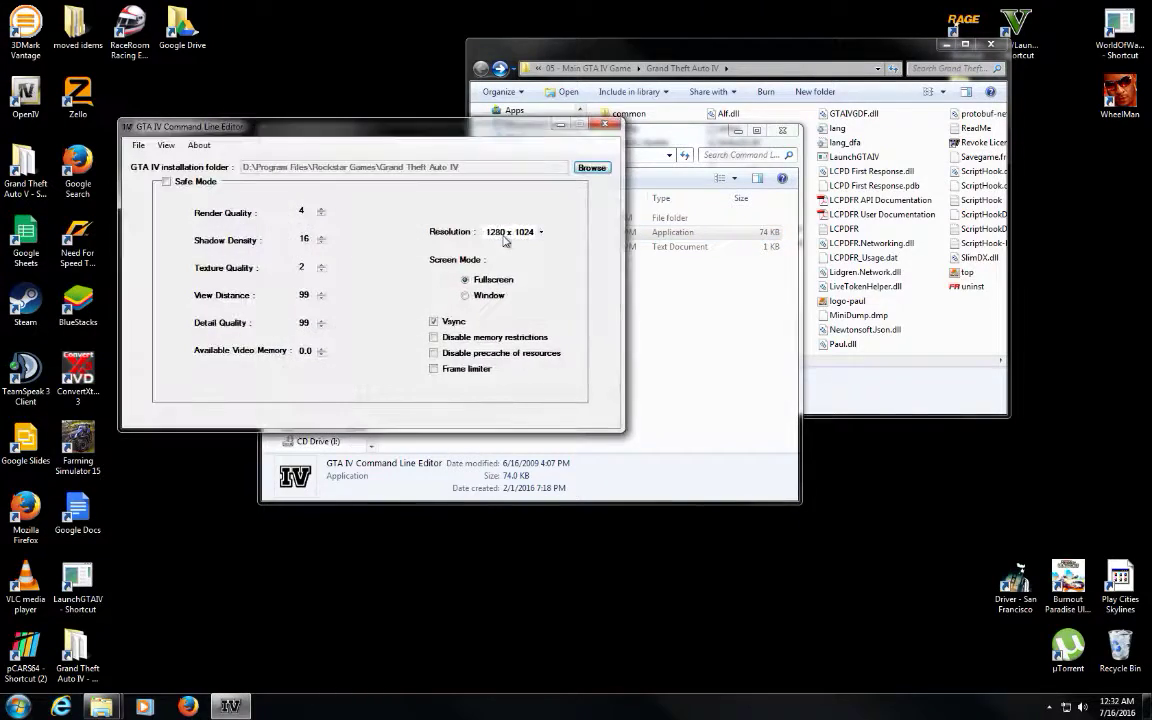
Check the available resolutions and enable Disable memory restrictions and Disable precache of resources
click(519, 237)
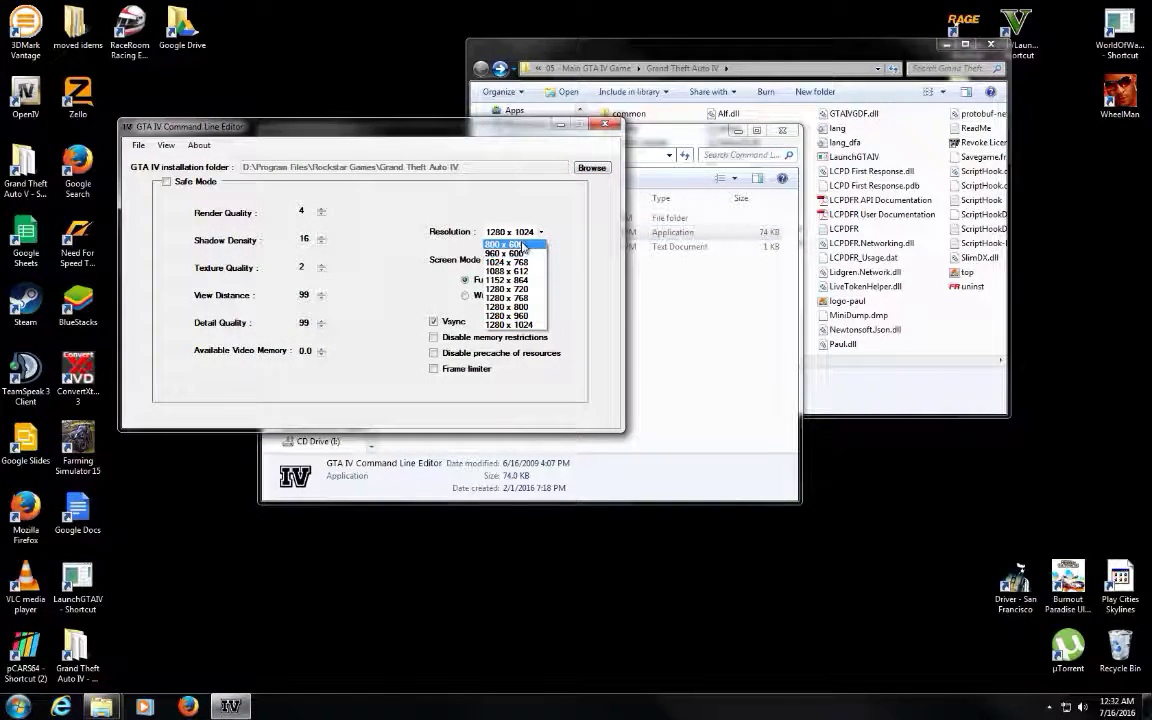
click(441, 289)
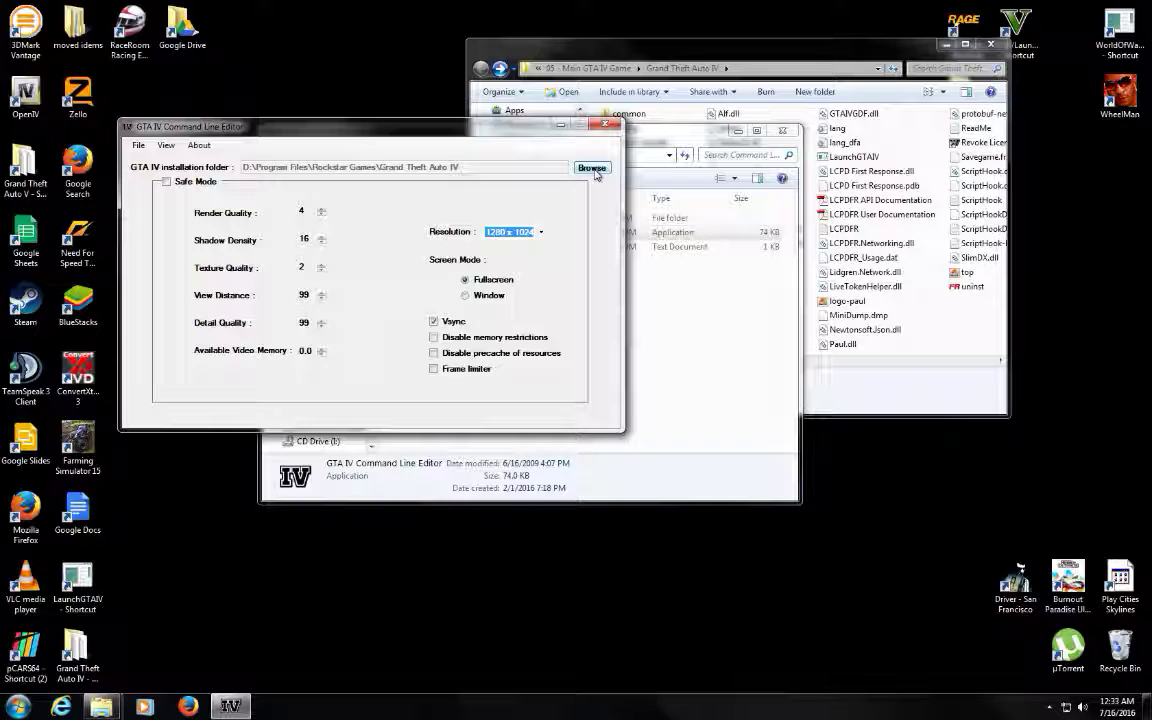
click(433, 337)
click(433, 353)
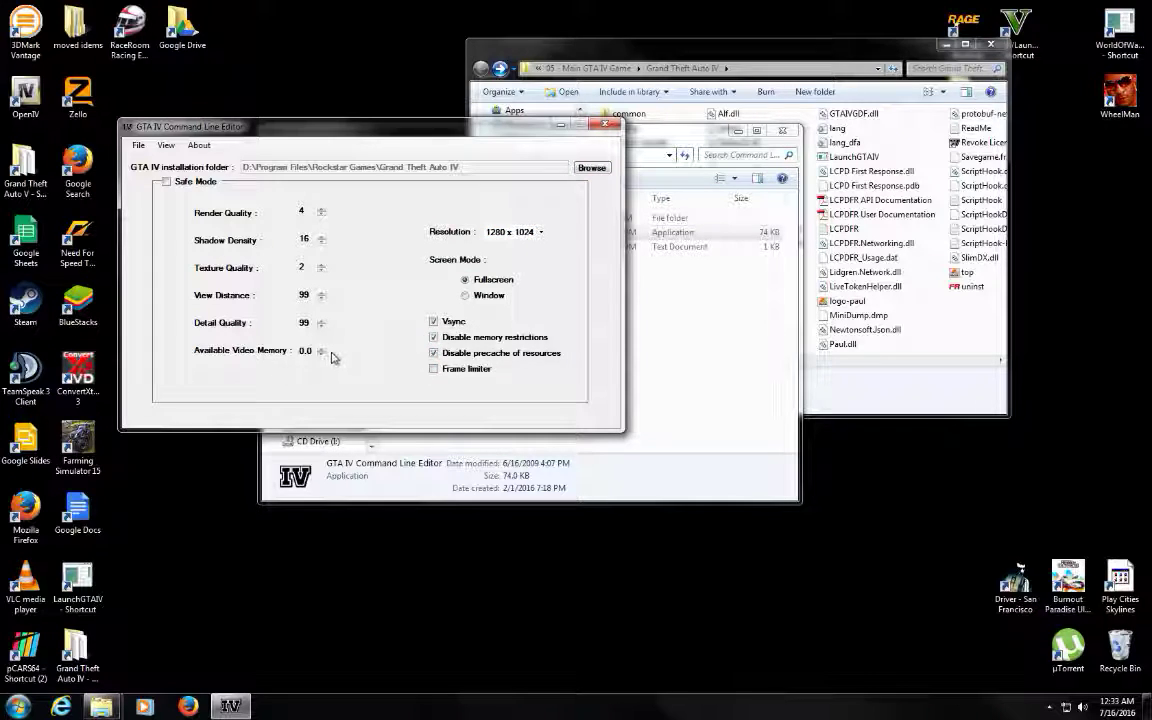
Set Available Video Memory to 2.0
click(322, 349)
click(322, 349)
click(322, 349)
click(322, 349)
click(322, 349)
click(322, 349)
click(322, 349)
click(322, 349)
click(322, 349)
click(322, 349)
Review the resolution choices again without changing them and close the Command Line Editor
click(496, 231)
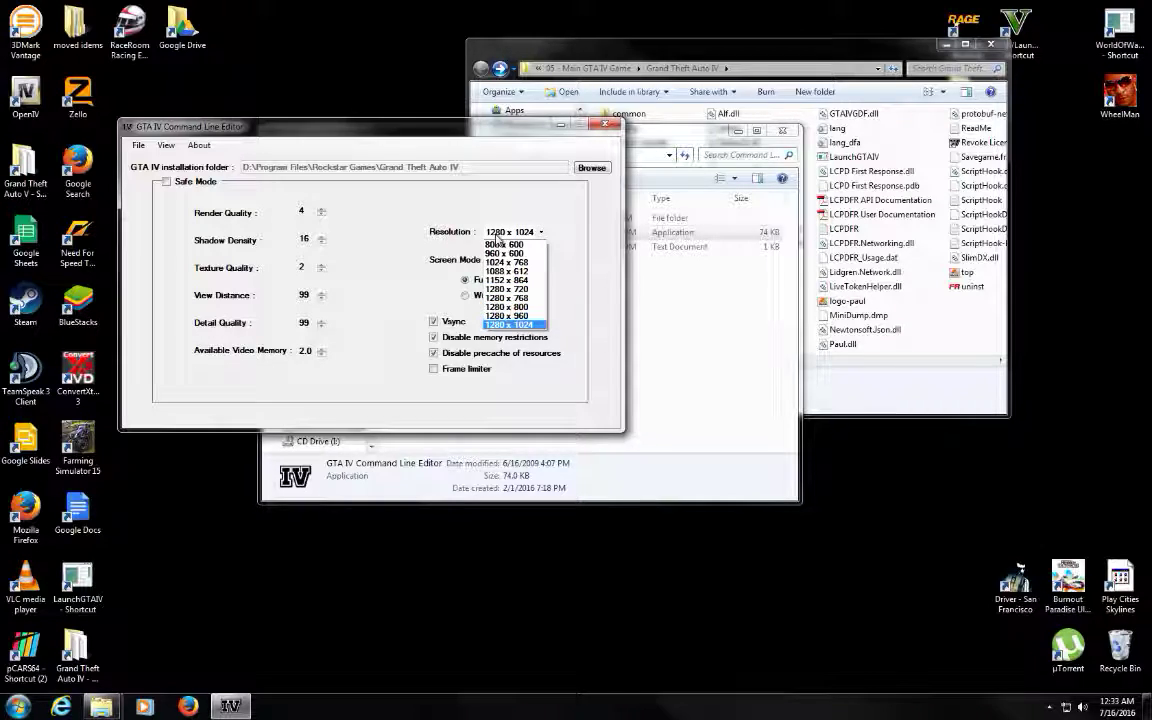
click(496, 234)
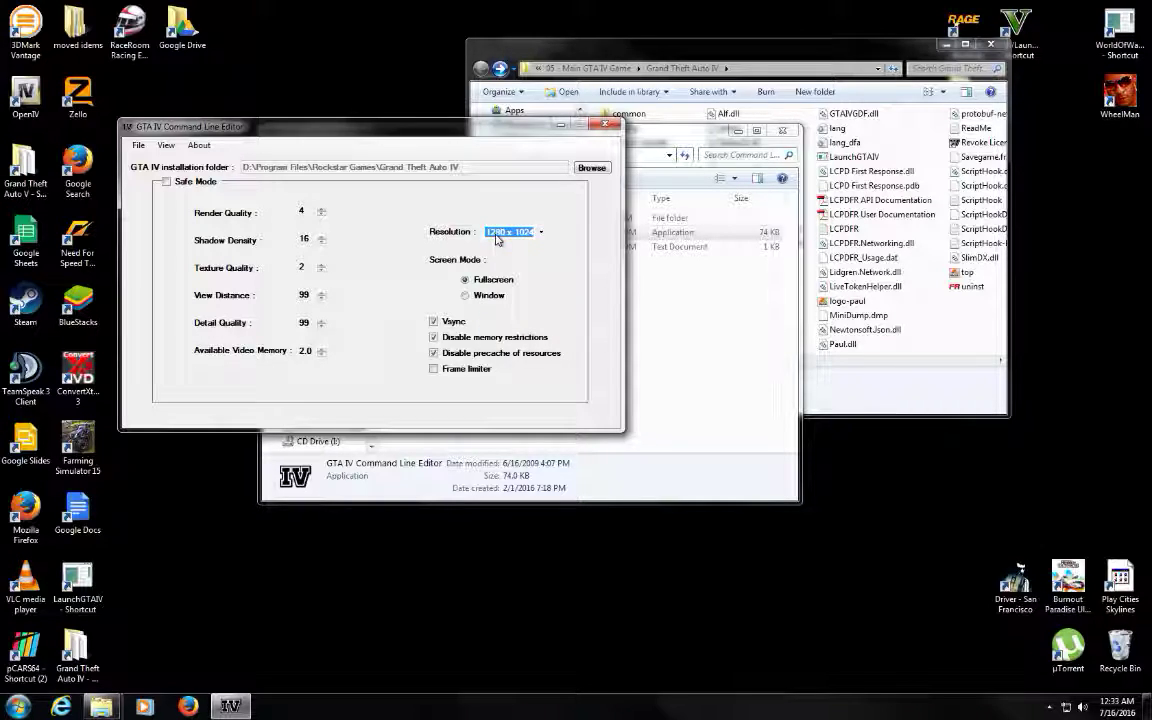
click(604, 125)
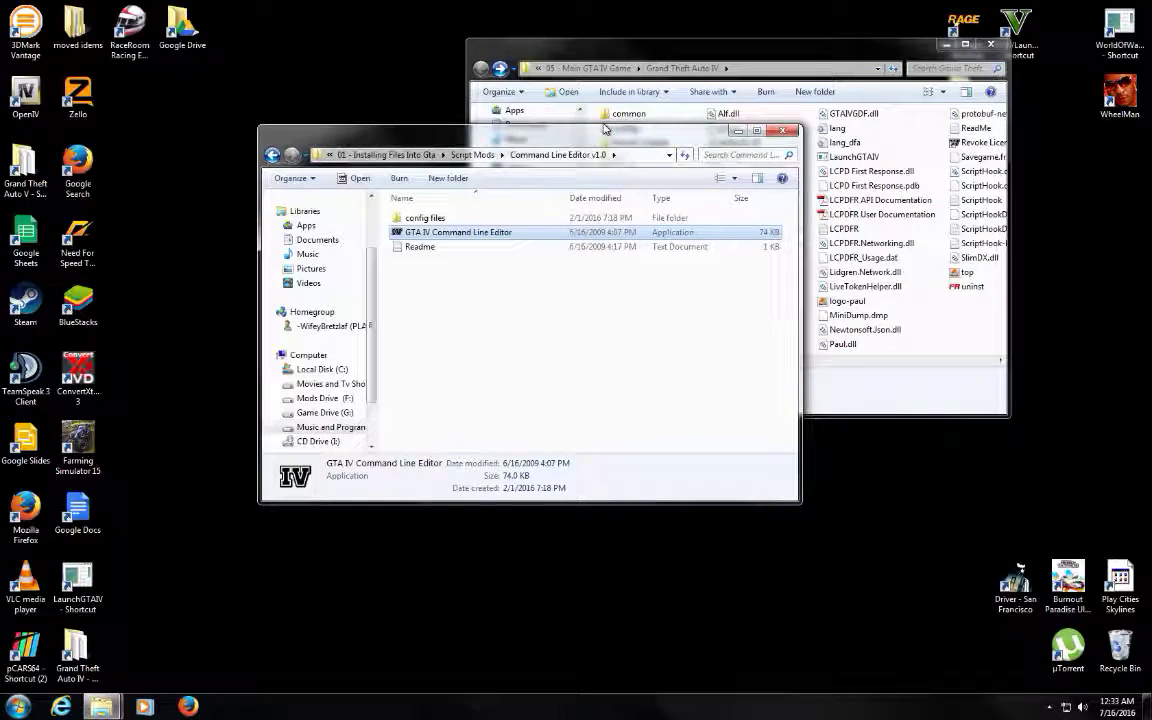
Look over the rest of the Script Mods folder and return to 01 - Installing Files Into Gta
click(272, 156)
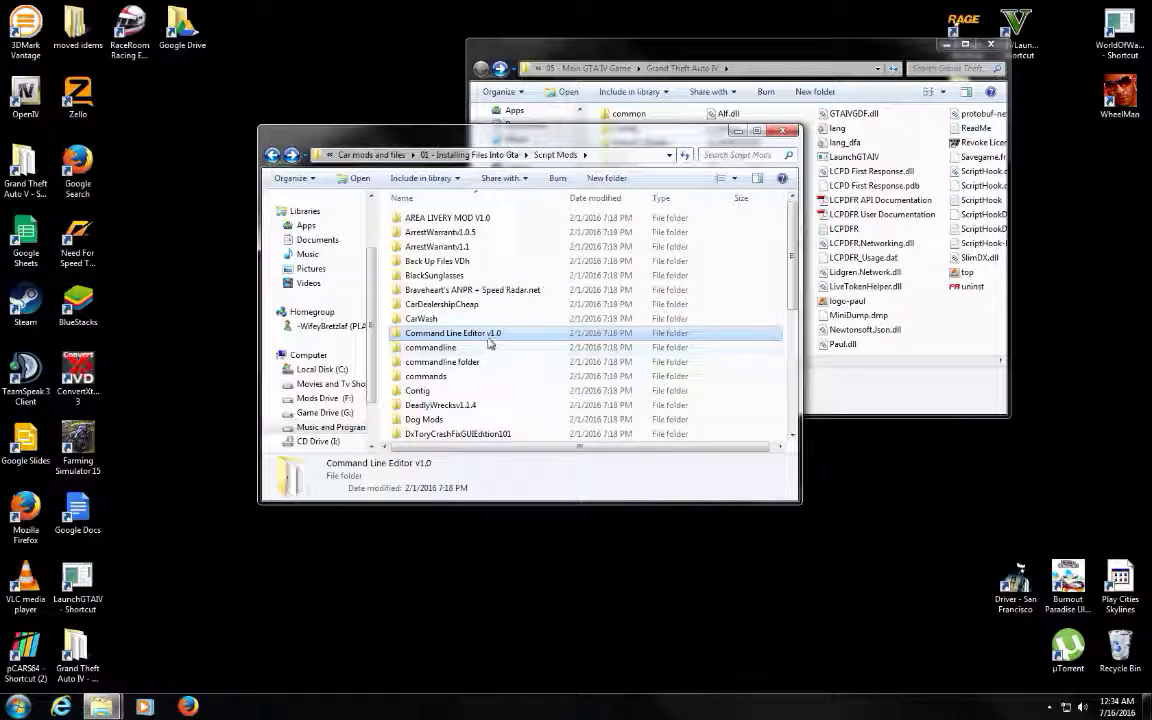
scroll(540, 318, down, 7)
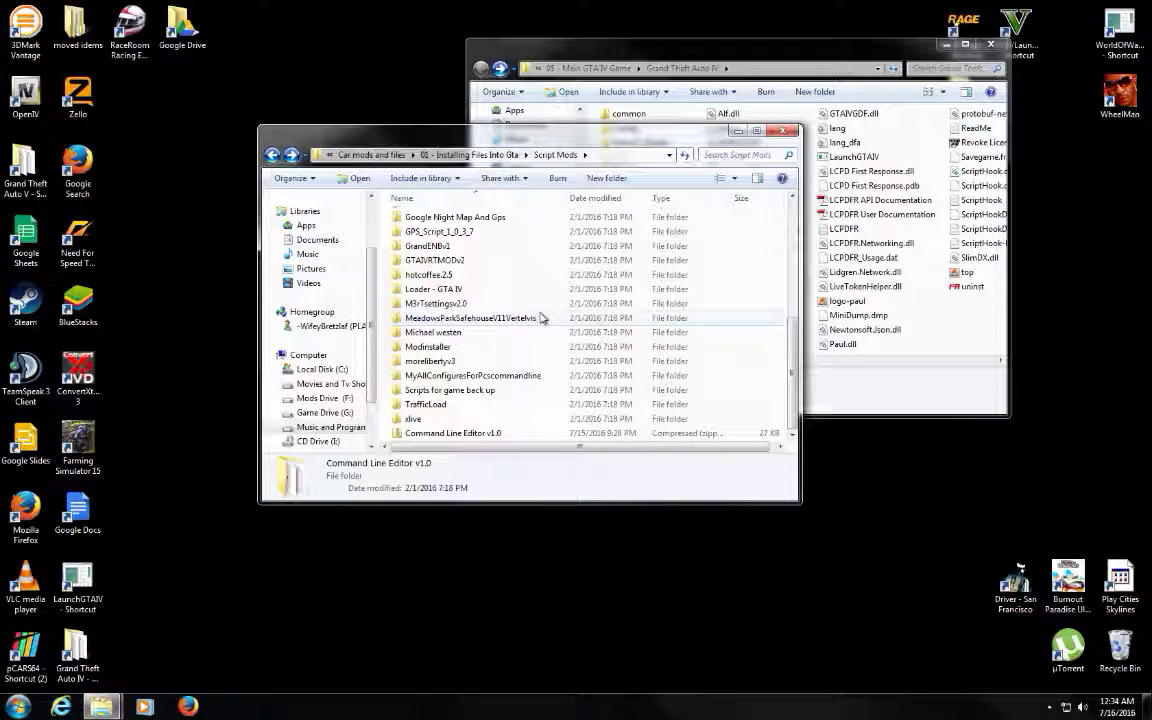
click(272, 155)
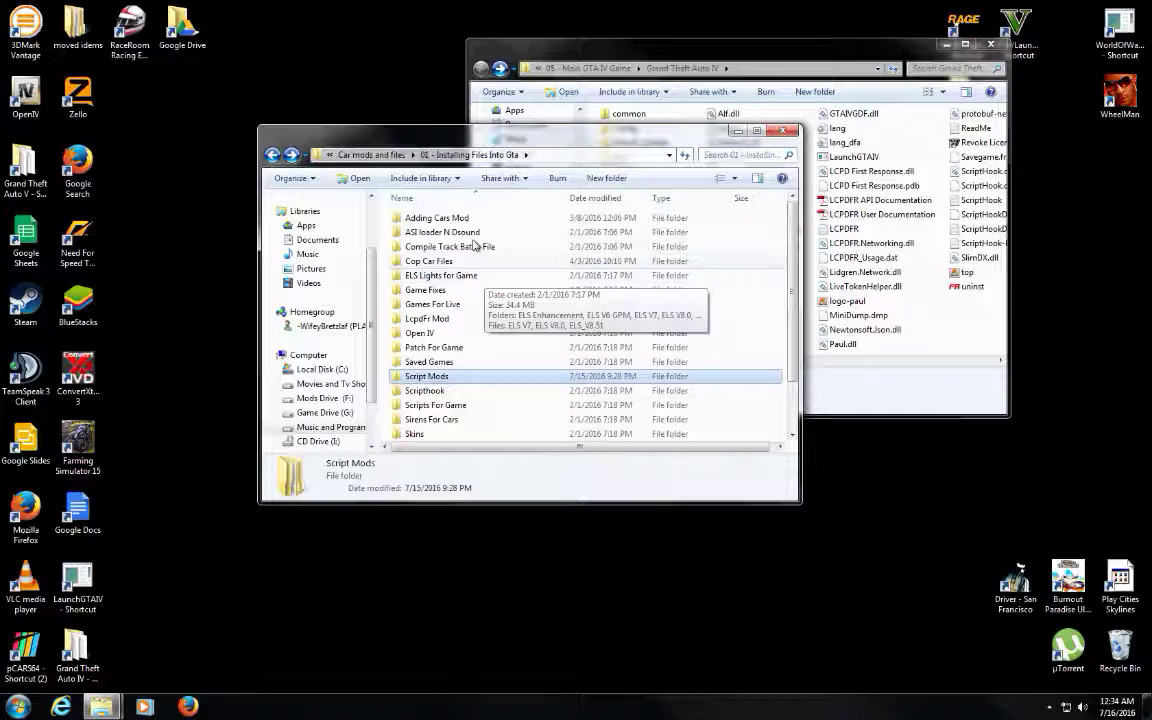
Open the Windows version of Grand Theft Auto IV in OpenIV and arrange its window so the mod folder stays accessible
drag(490, 136, 595, 160)
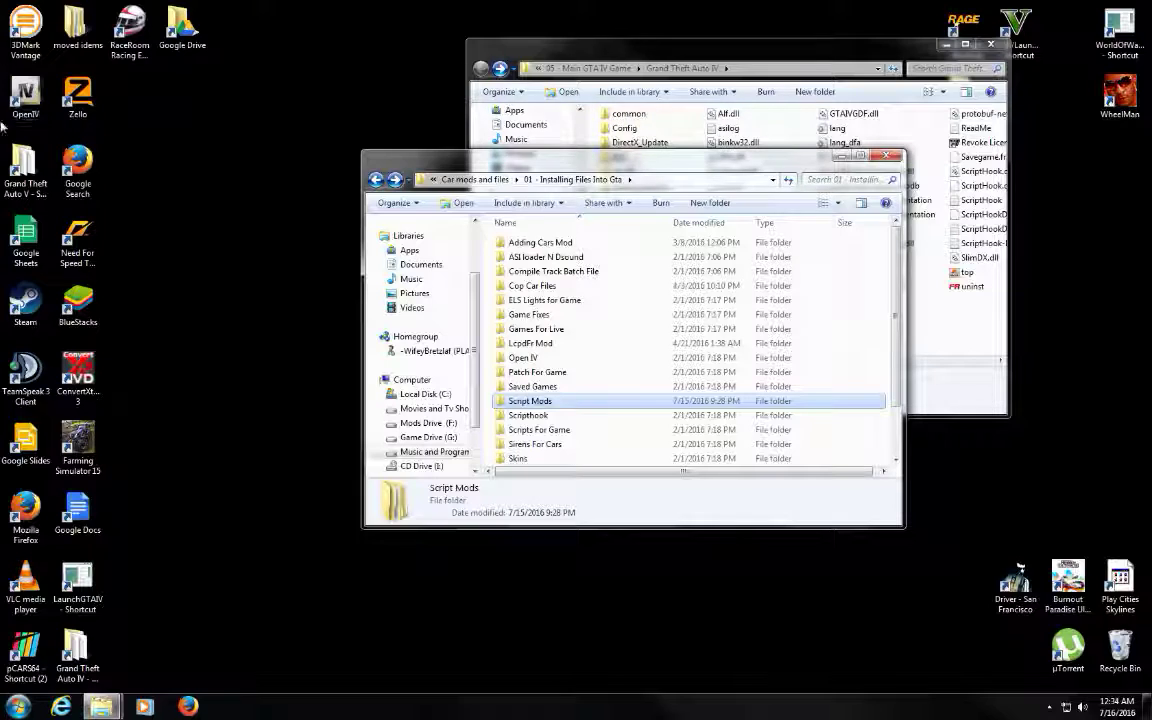
click(25, 93)
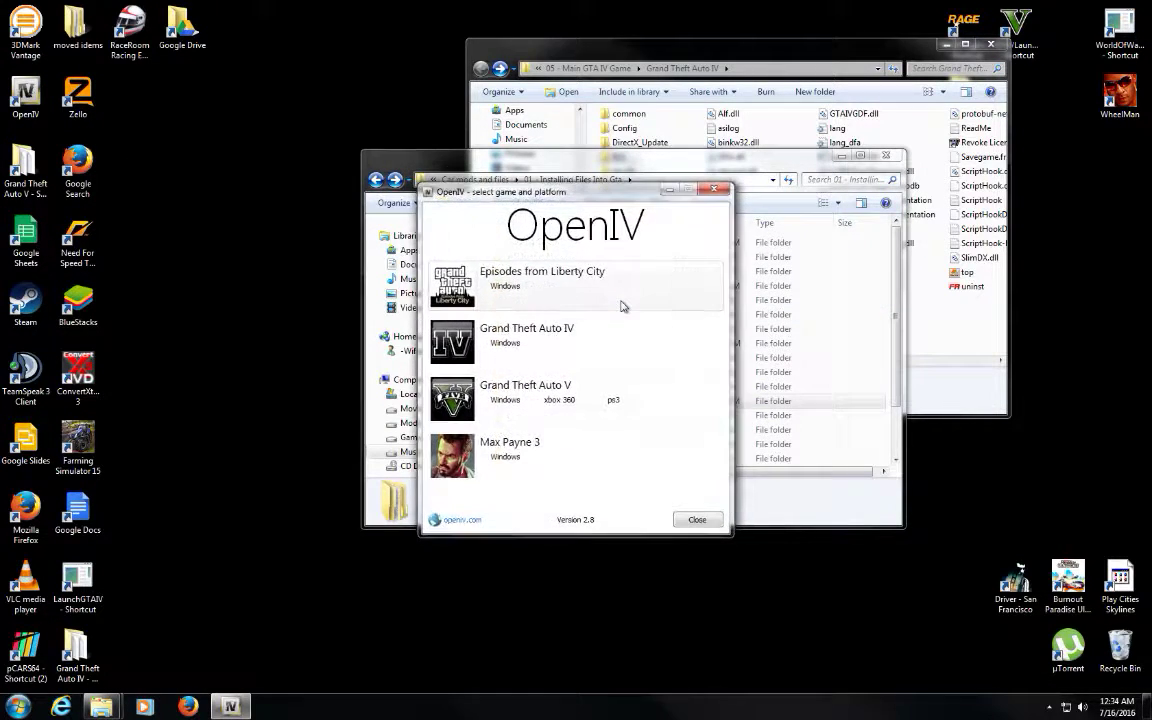
click(511, 348)
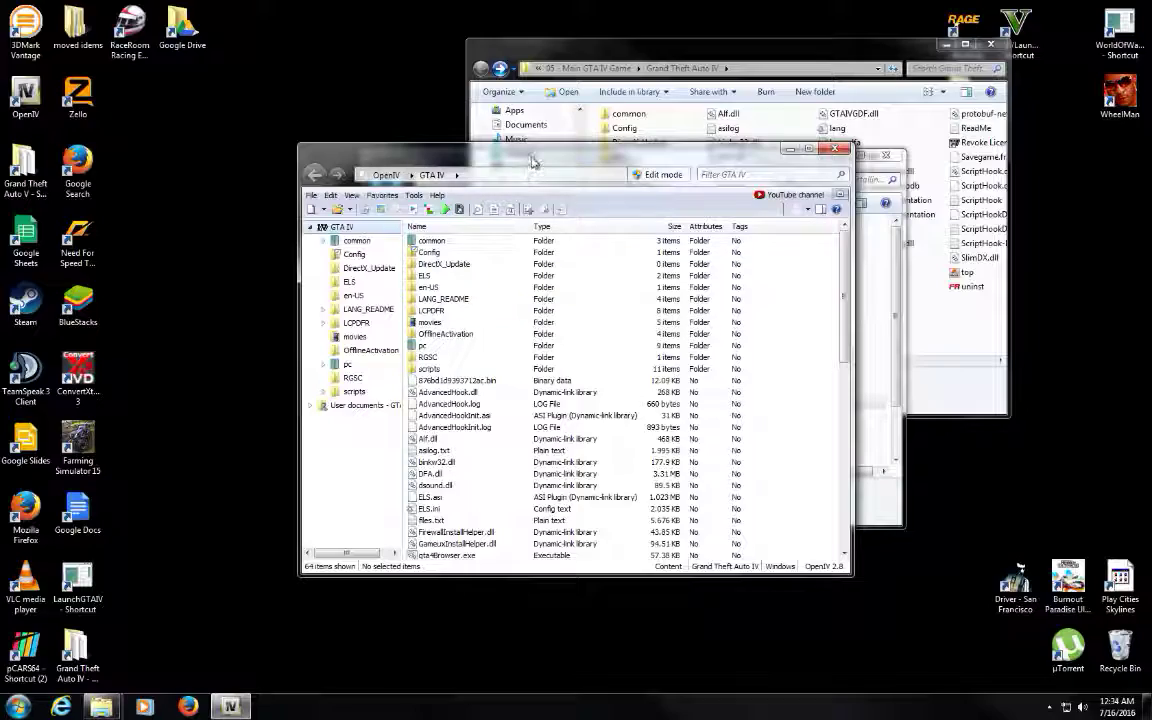
drag(530, 150, 476, 296)
drag(508, 158, 539, 103)
Locate visualSettings.dat in the ELS Enhancer's Grand Theft Auto IV > common > data > New folder and switch to OpenIV
double_click(570, 245)
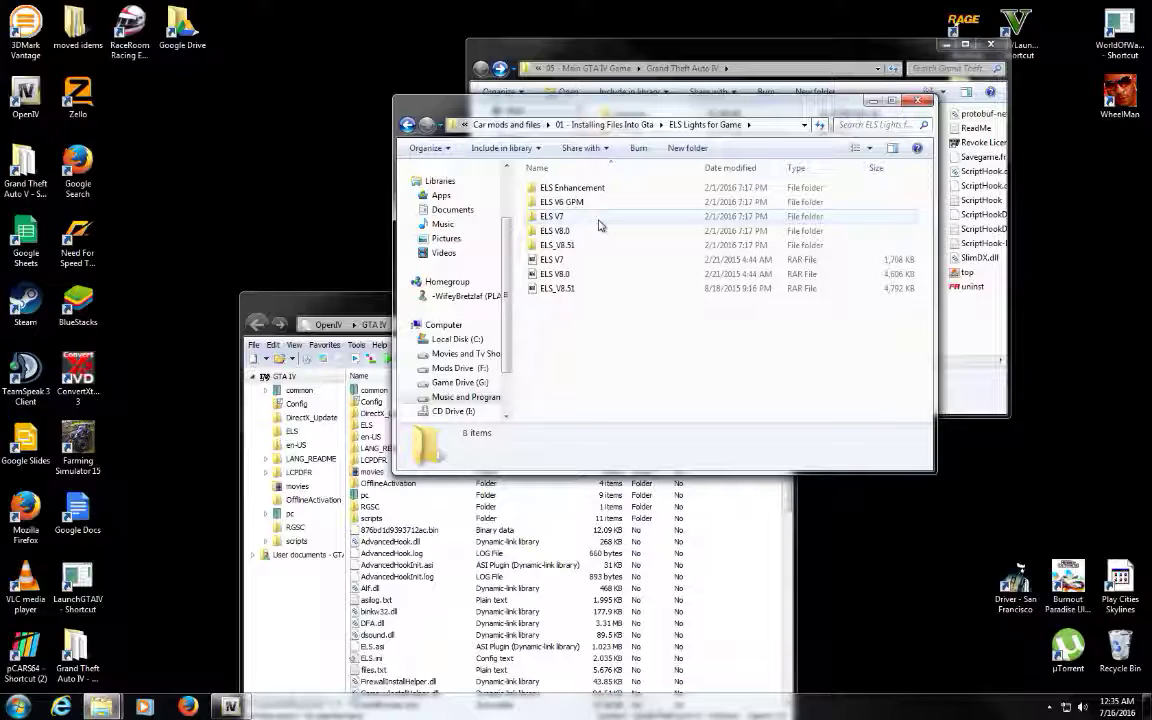
double_click(605, 190)
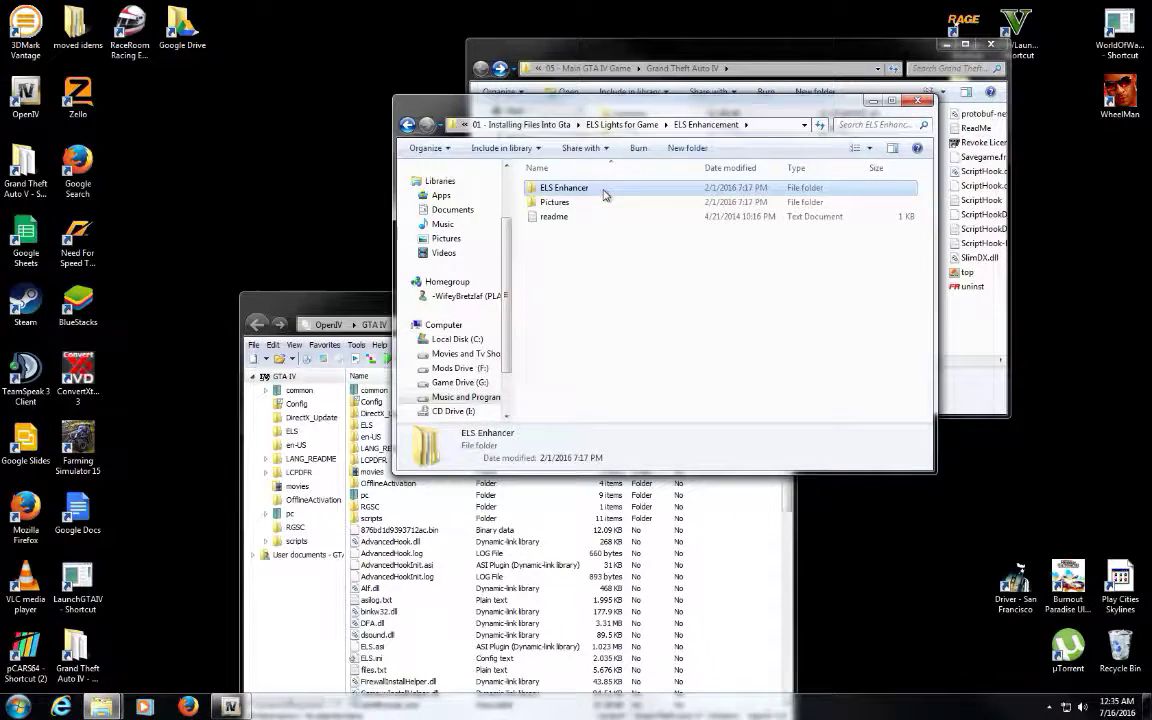
double_click(604, 194)
double_click(604, 194)
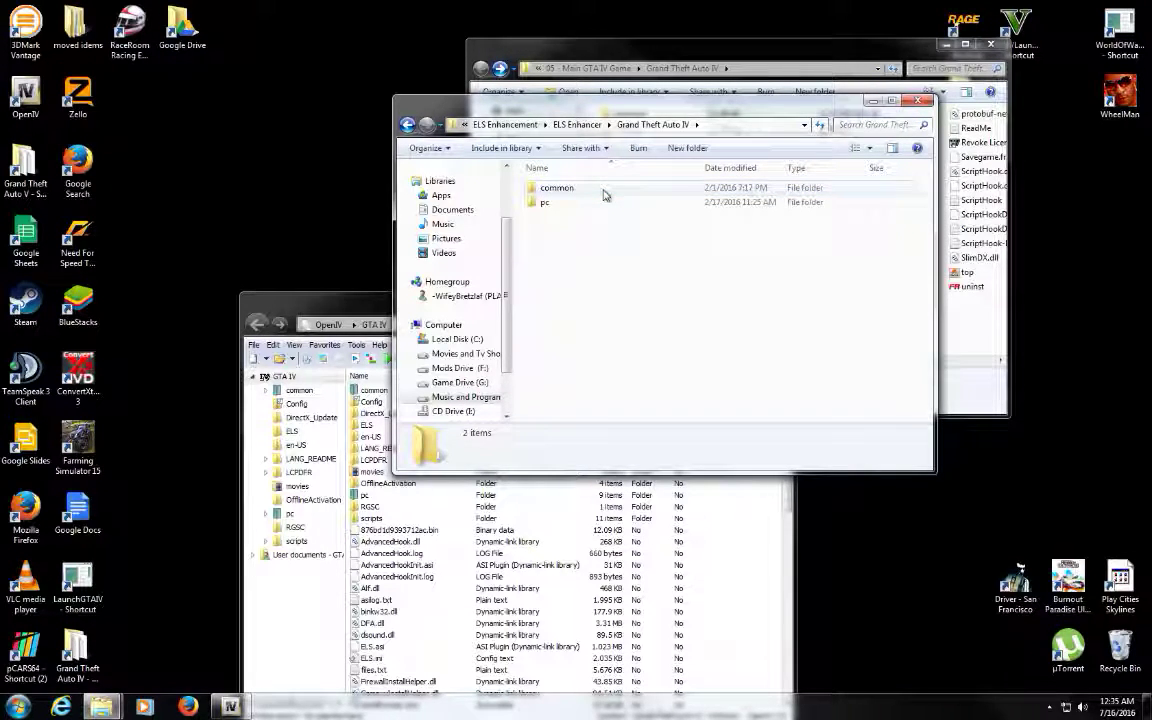
double_click(604, 194)
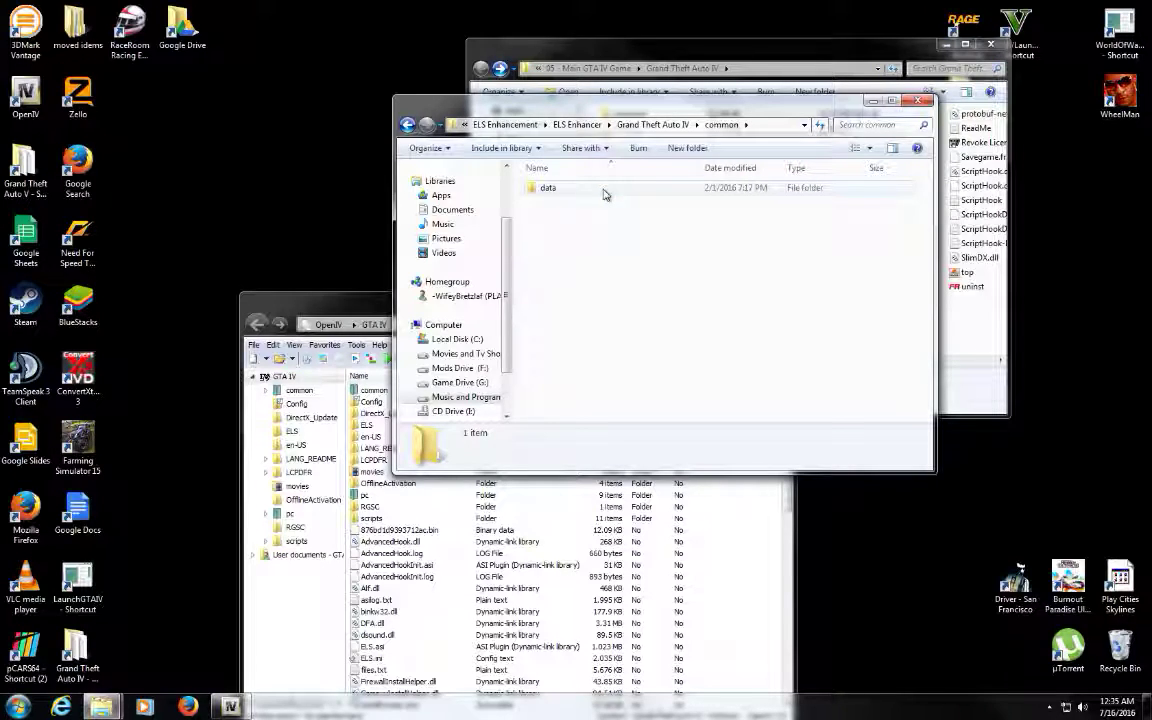
double_click(604, 194)
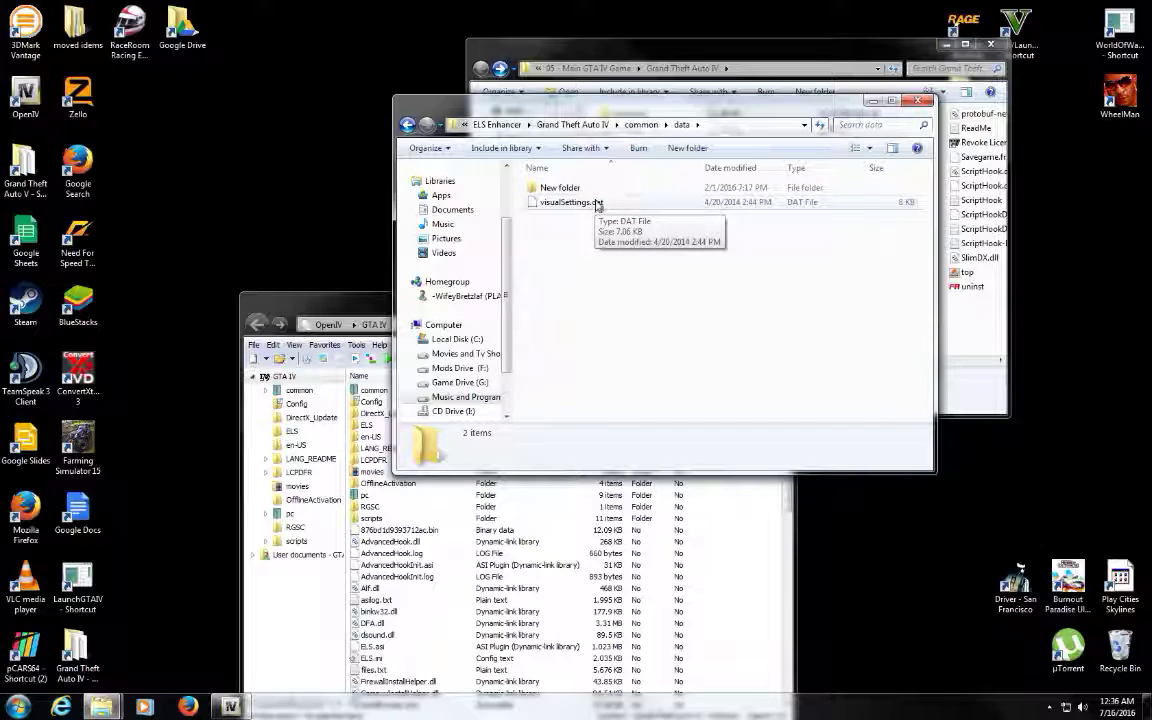
double_click(605, 188)
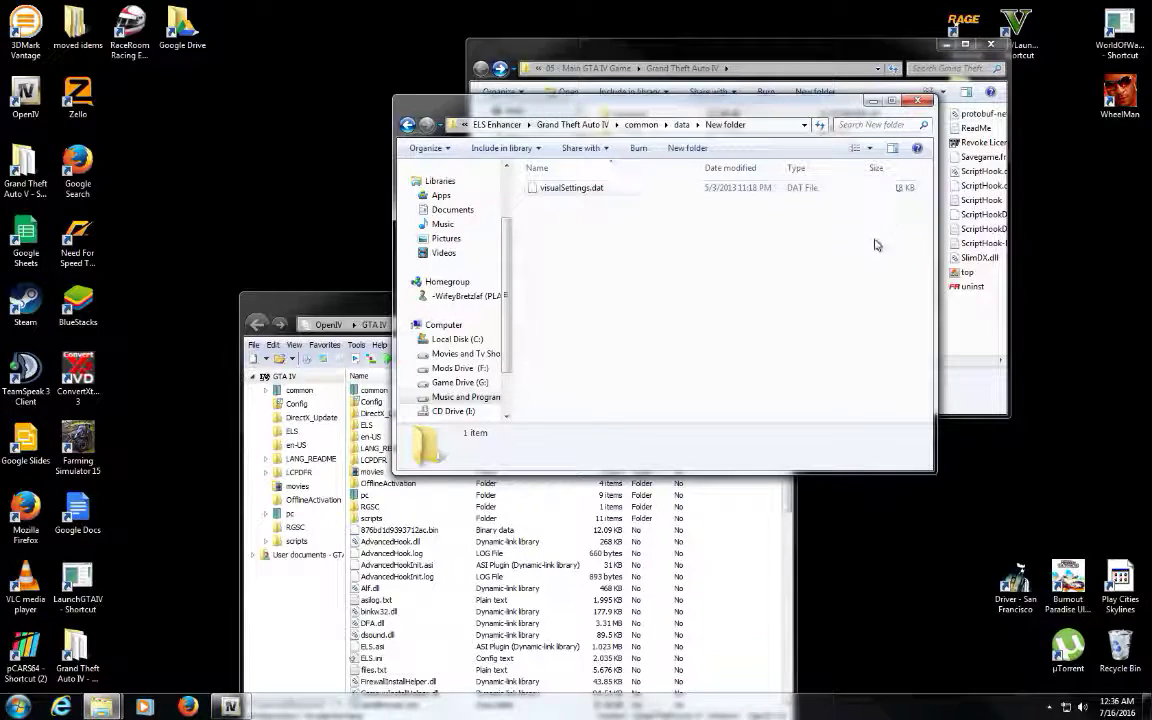
click(565, 541)
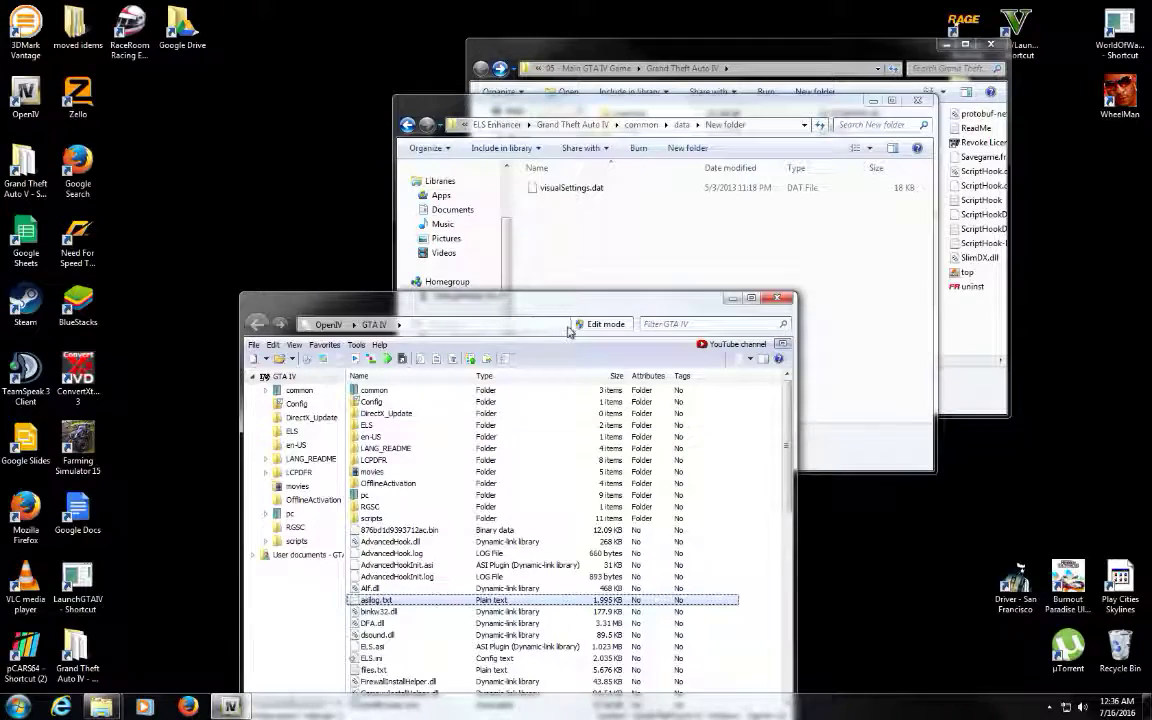
Enable Edit mode for GTA IV in OpenIV, confirm it, and move the window up so its whole file list is visible
click(603, 324)
click(608, 399)
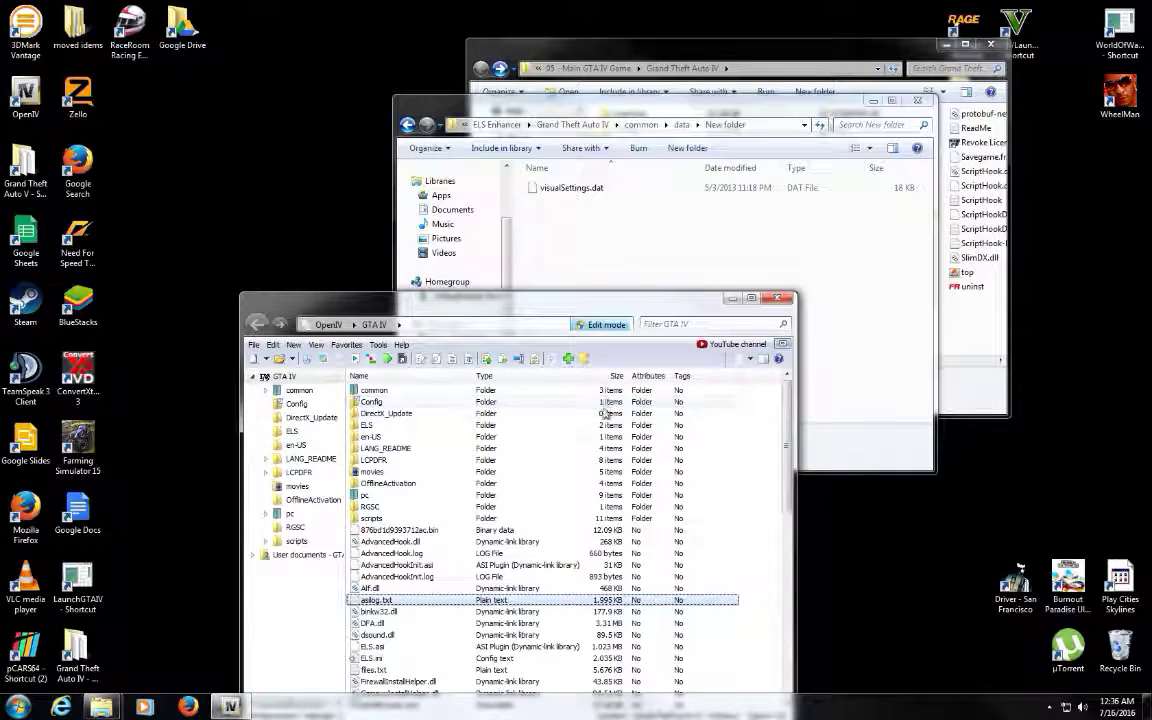
scroll(593, 463, down, 5)
scroll(593, 463, down, 7)
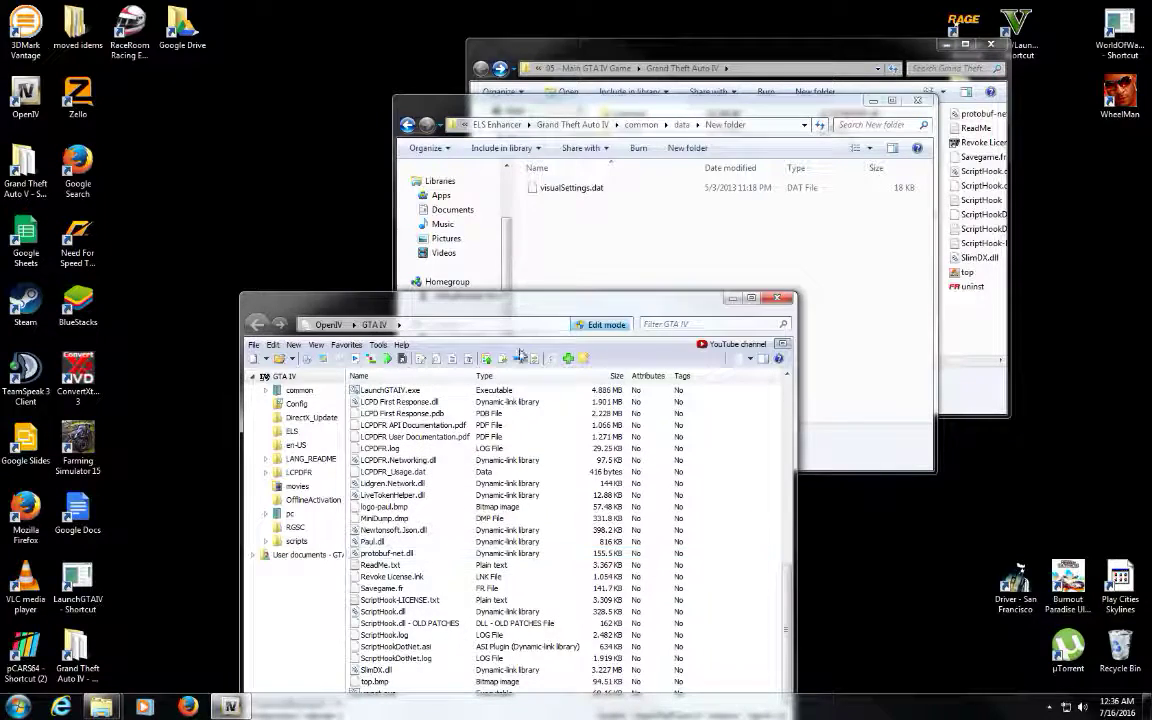
drag(500, 298, 508, 237)
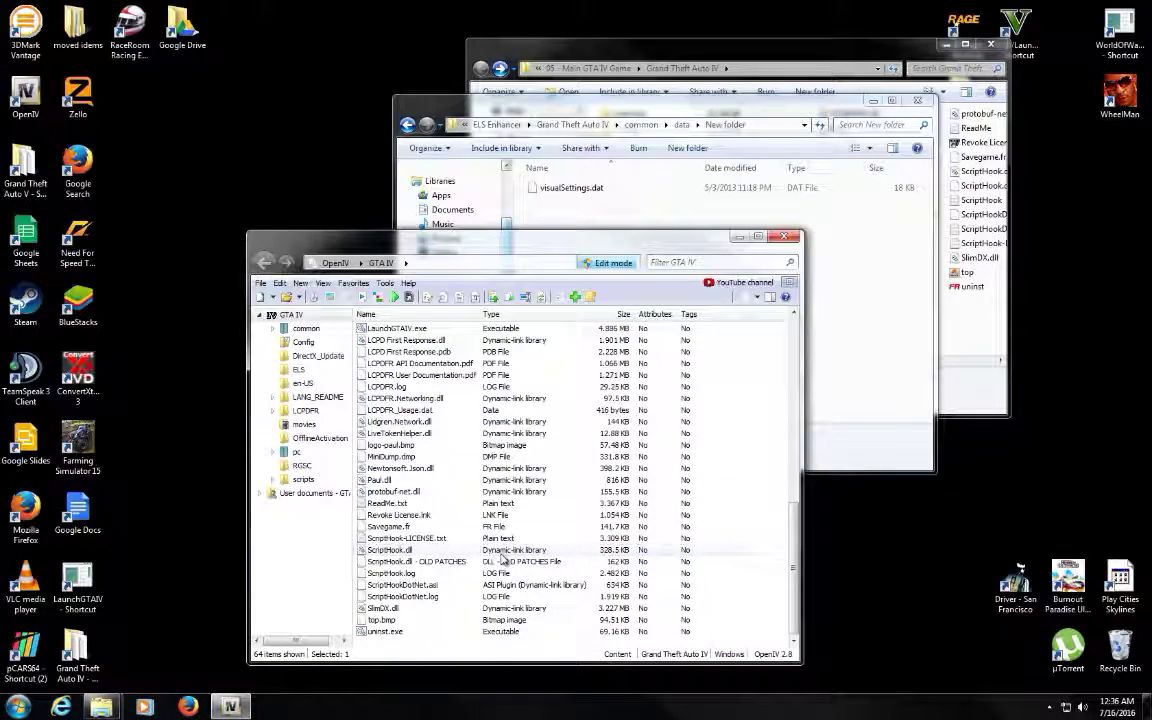
Copy the ELS Enhancer's visualSettings.dat into the game's common > data folder in OpenIV
scroll(503, 557, up, 1)
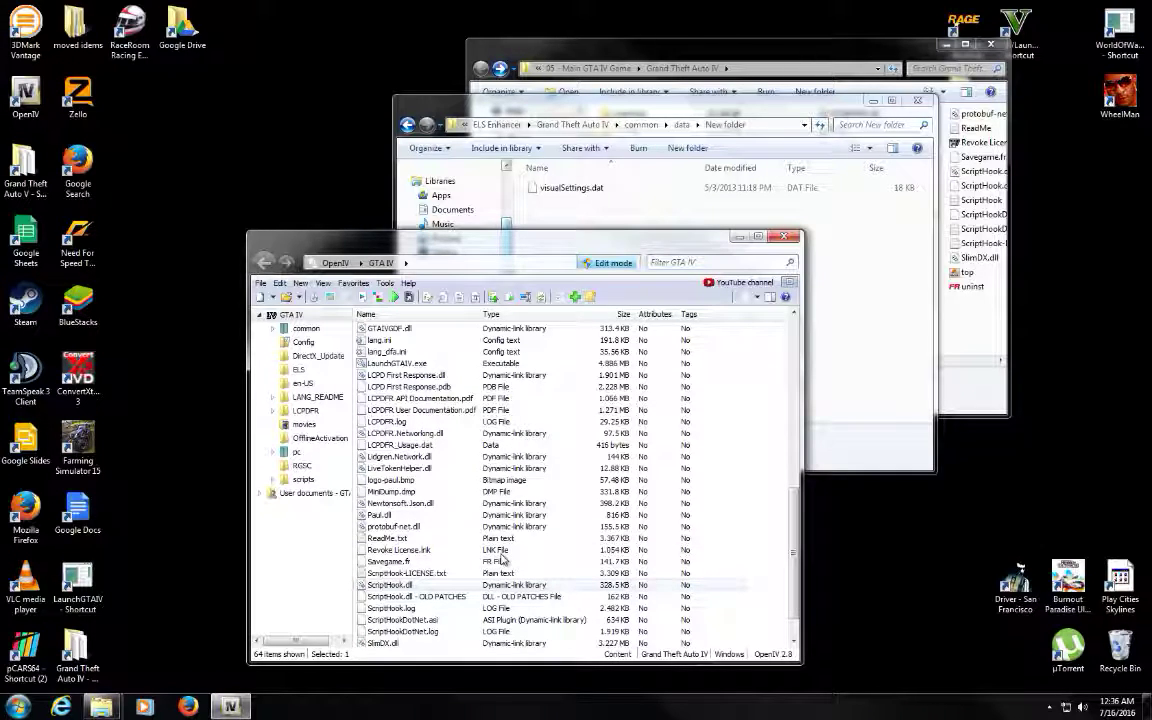
scroll(503, 557, up, 10)
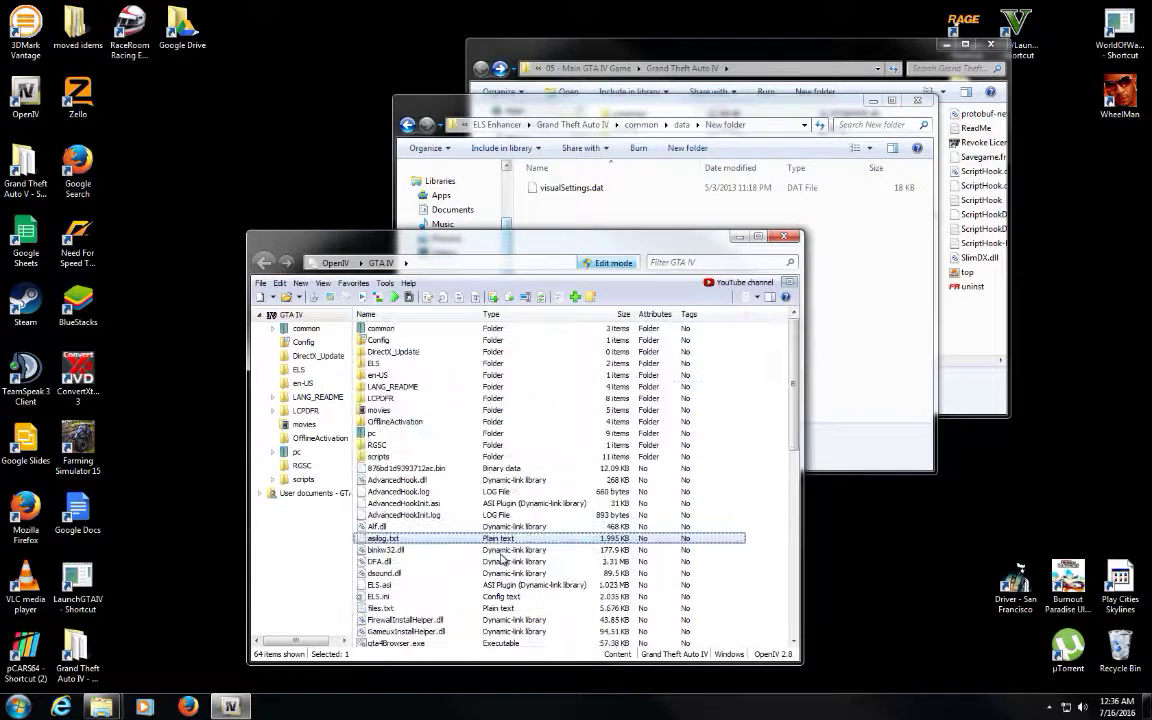
click(440, 330)
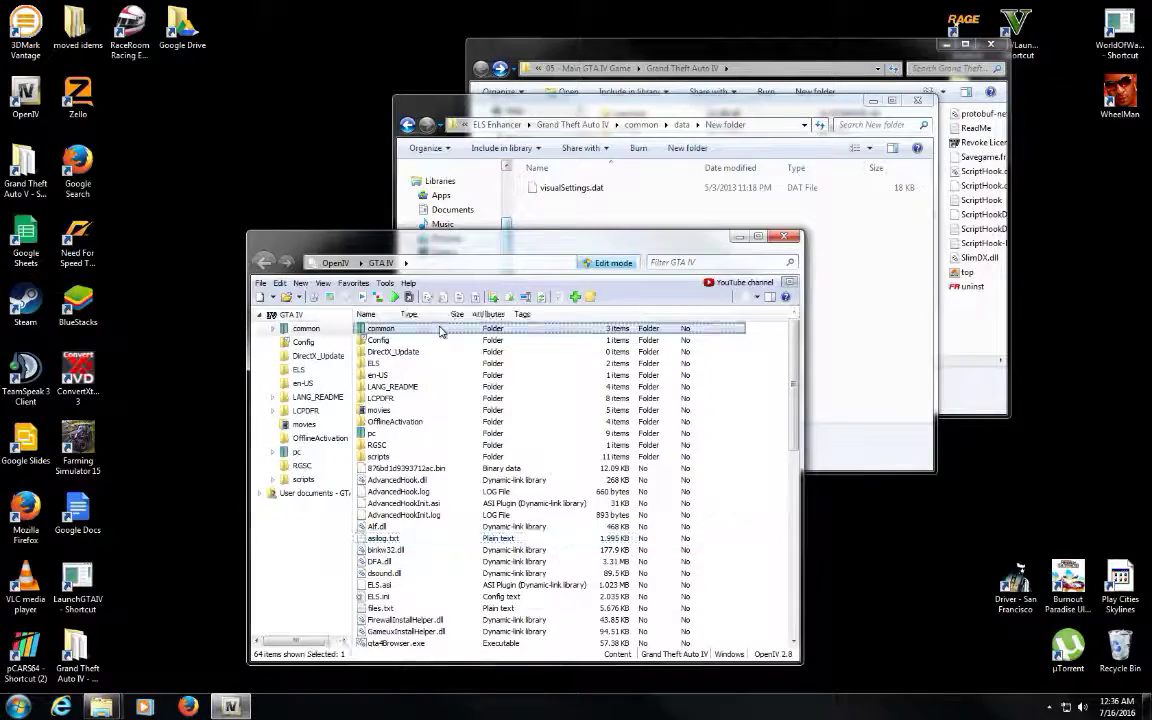
double_click(440, 330)
double_click(440, 330)
scroll(440, 420, down, 5)
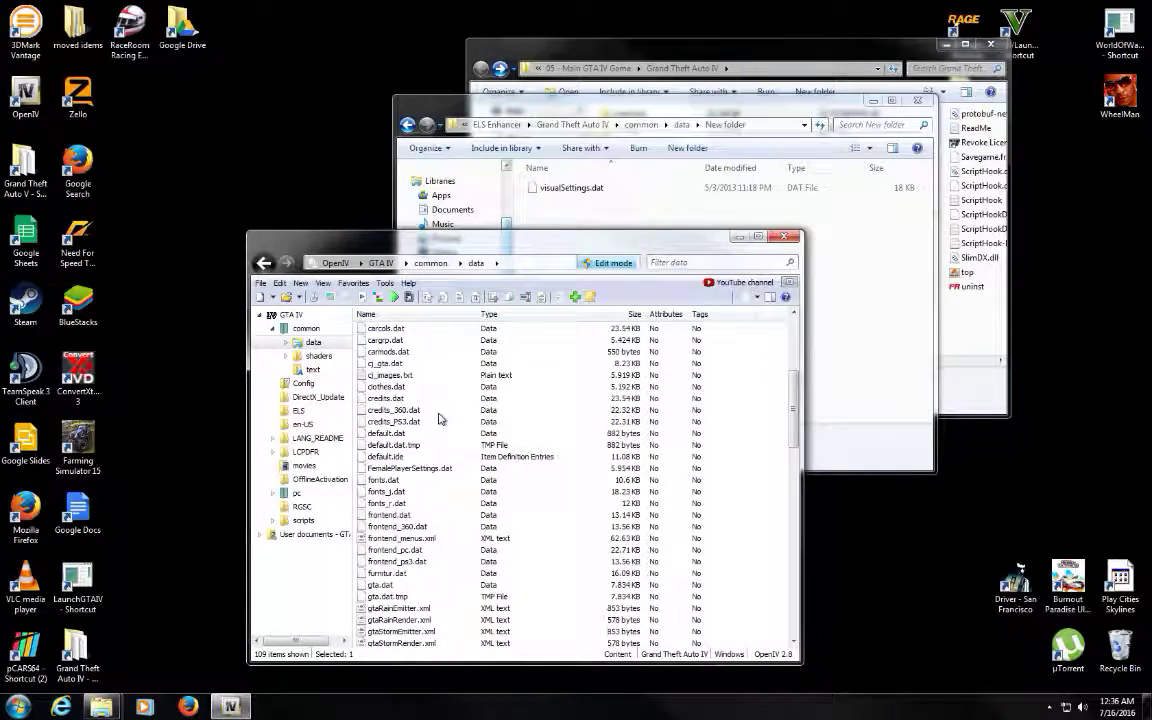
scroll(440, 418, down, 20)
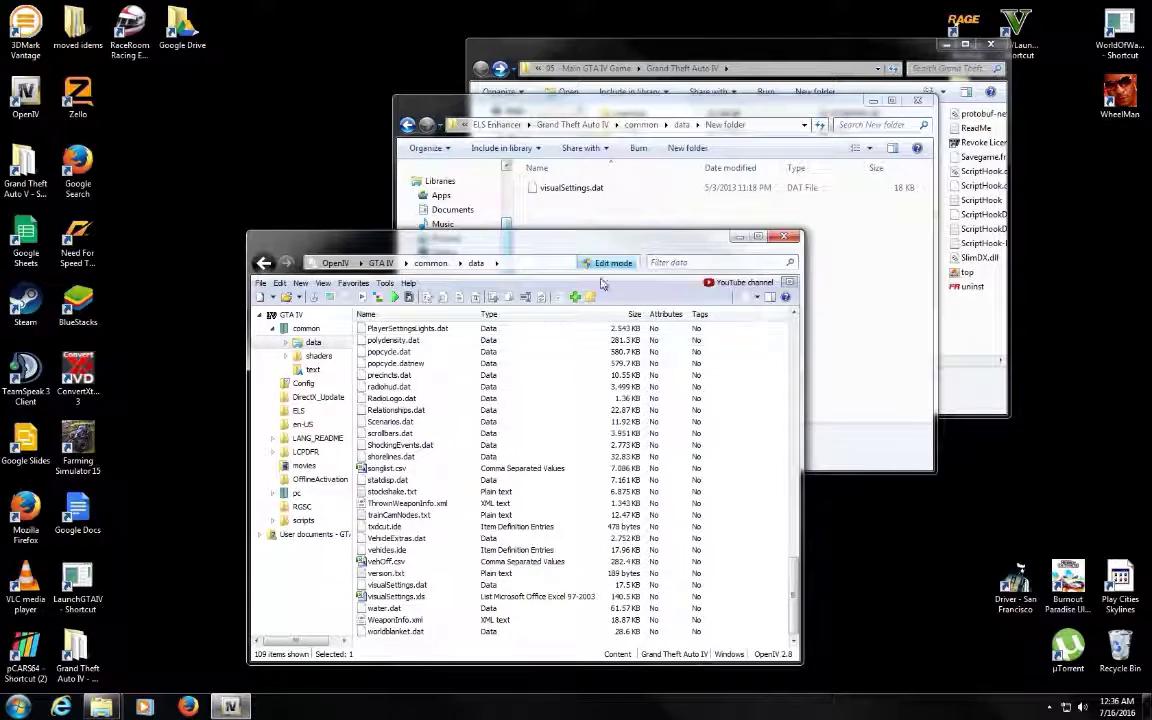
click(589, 190)
drag(589, 192, 398, 591)
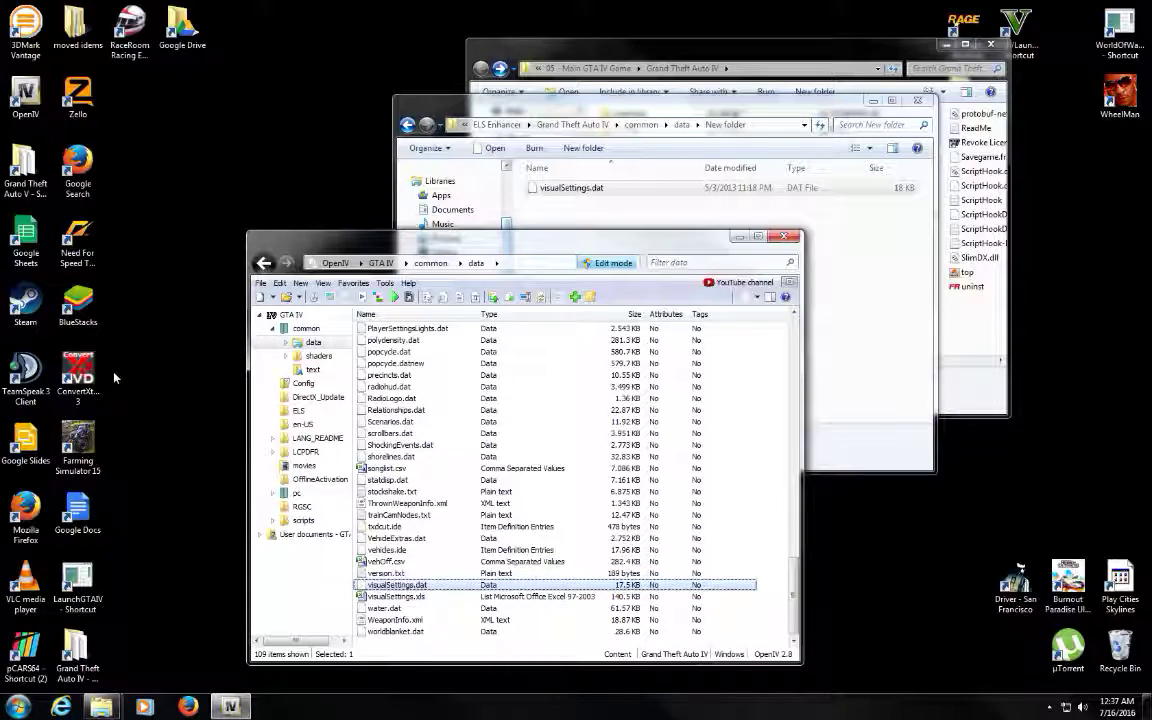
Leave the data folder and open the vehicles.img archive under pc > models > cdimages
click(261, 283)
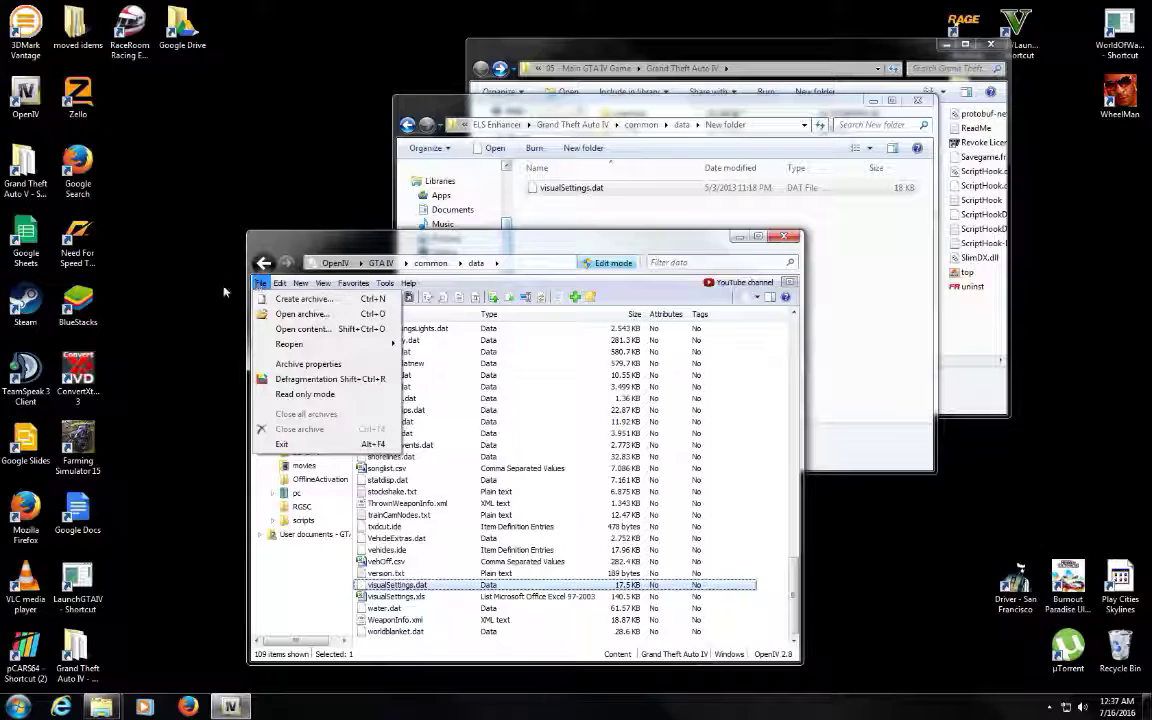
click(222, 293)
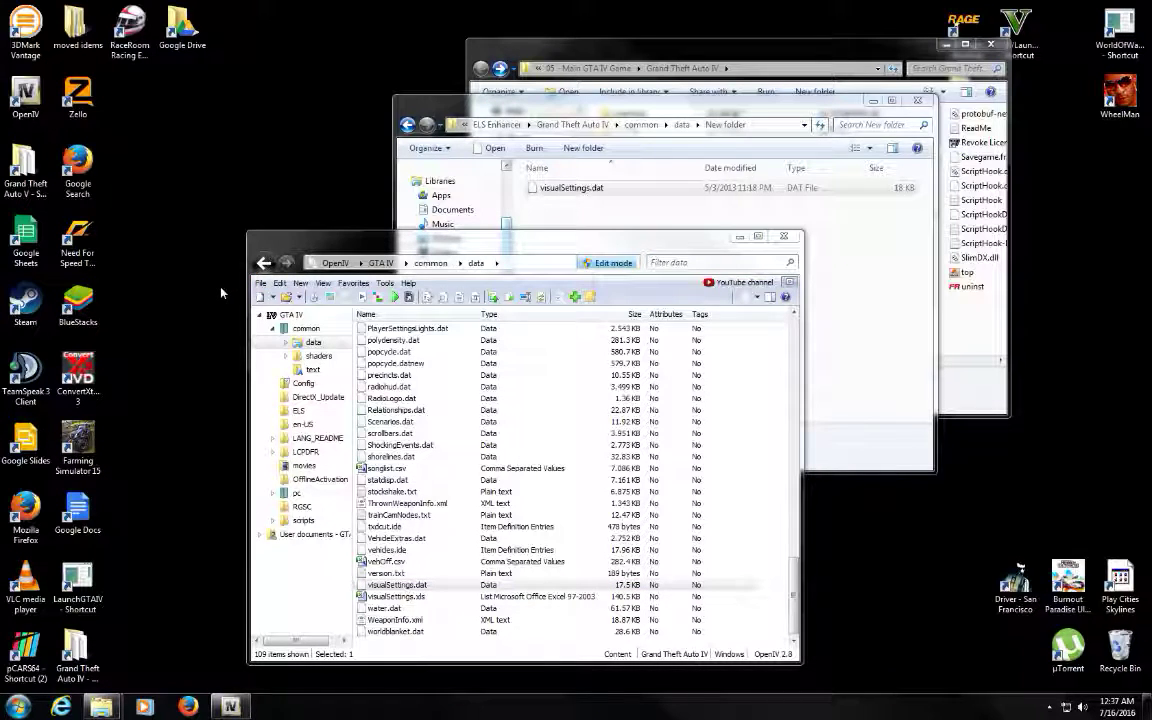
click(272, 329)
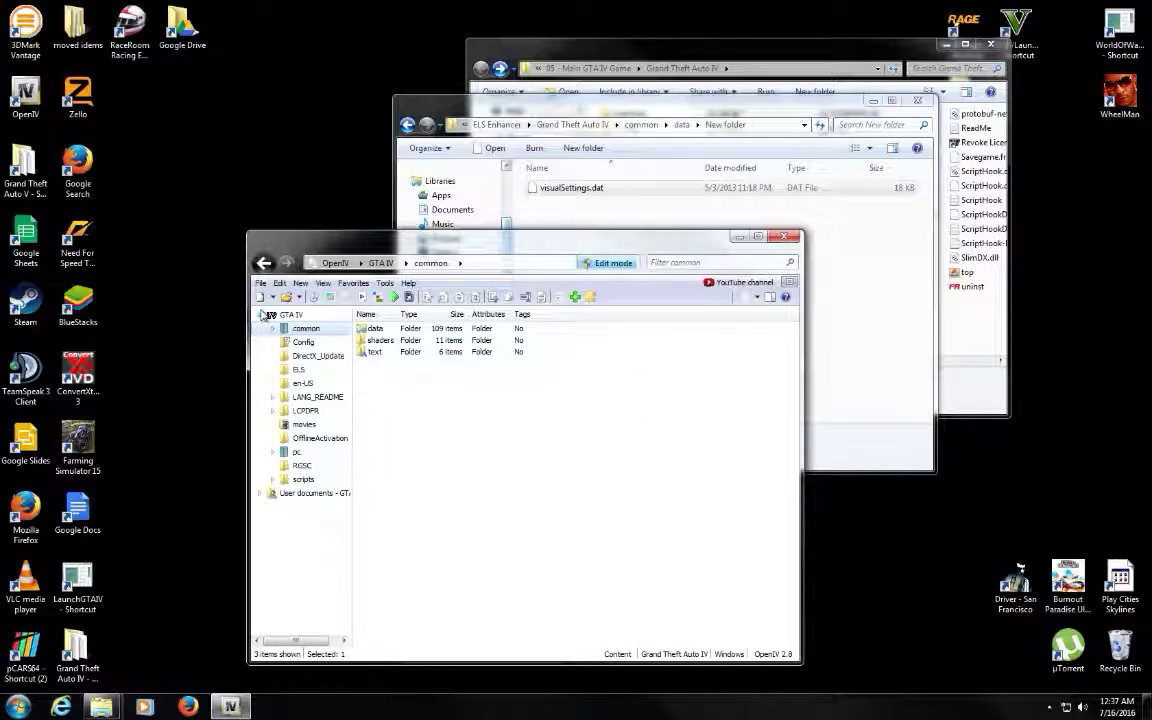
click(298, 455)
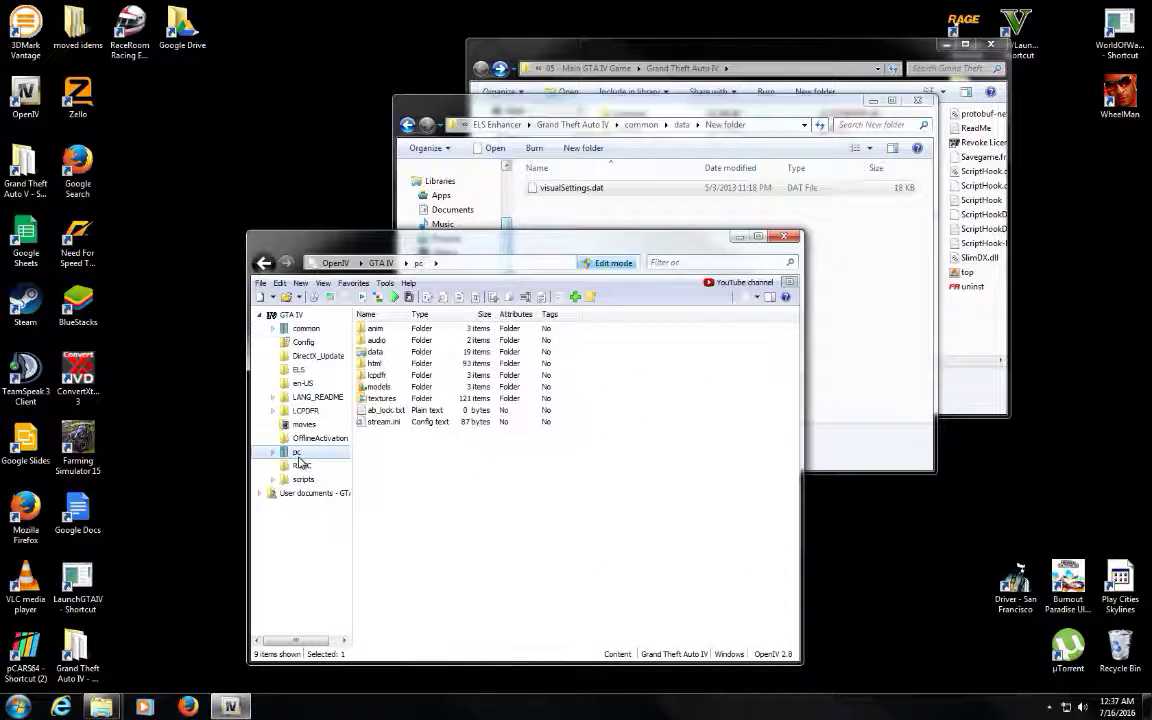
double_click(376, 388)
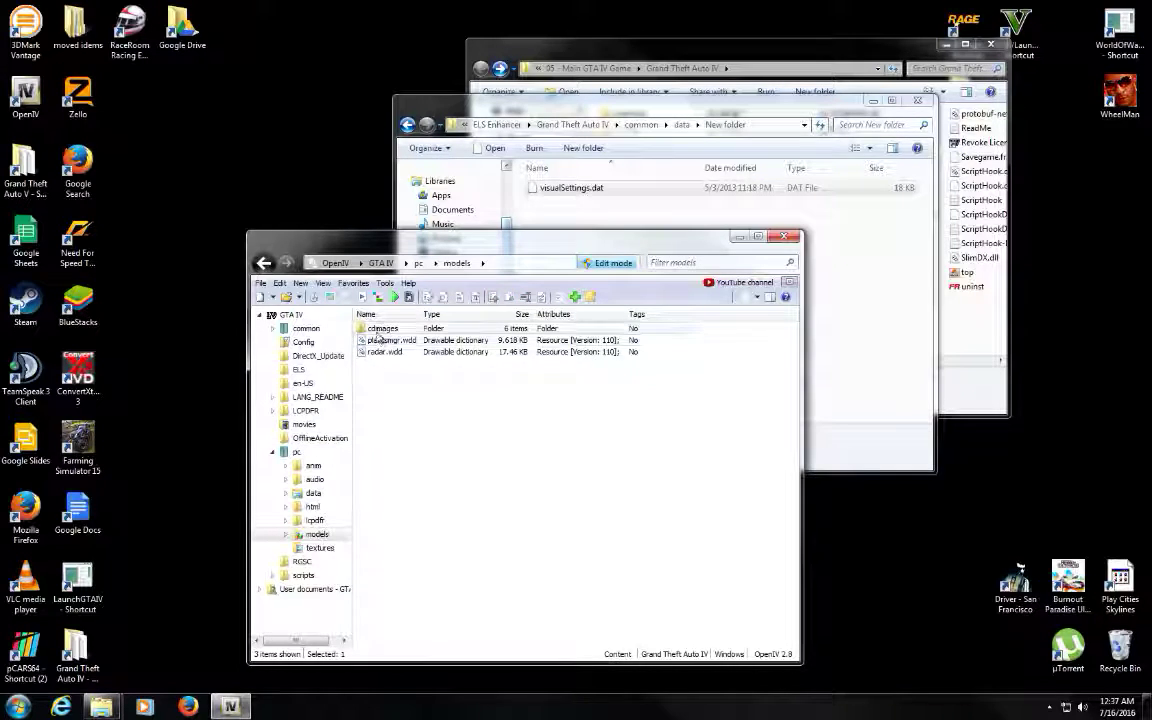
double_click(380, 330)
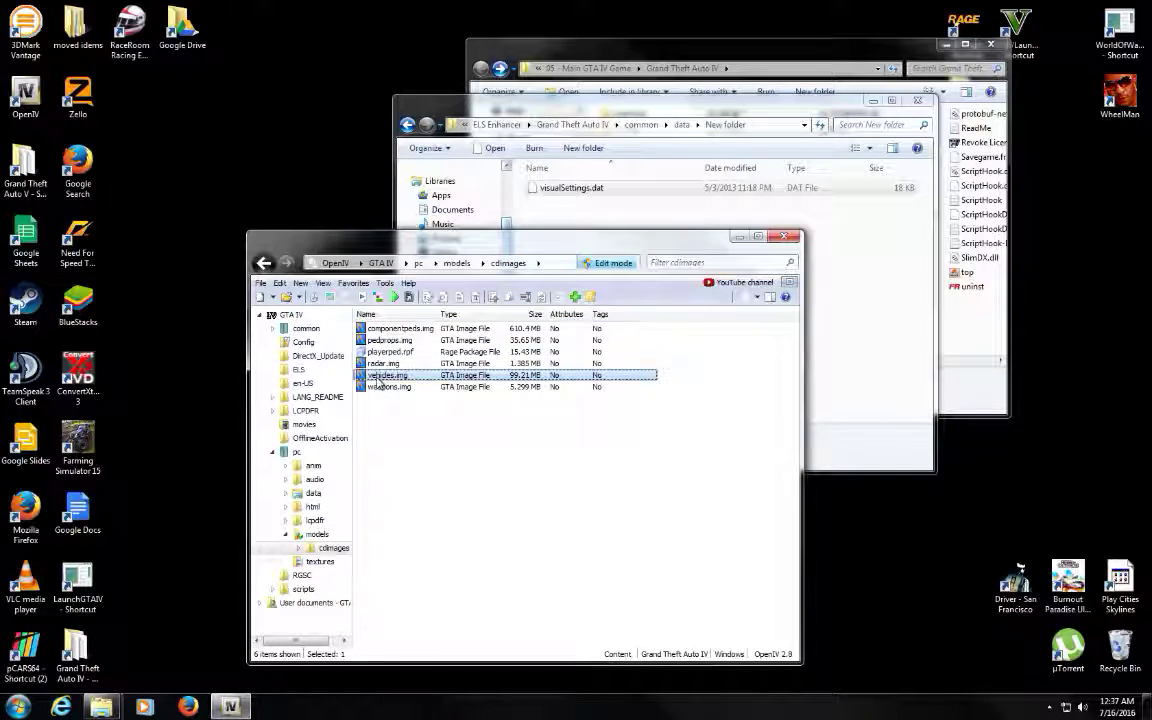
double_click(380, 376)
Find police.wft in the vehicle archive, preview the police car in the model viewer, and close the preview
scroll(390, 410, down, 20)
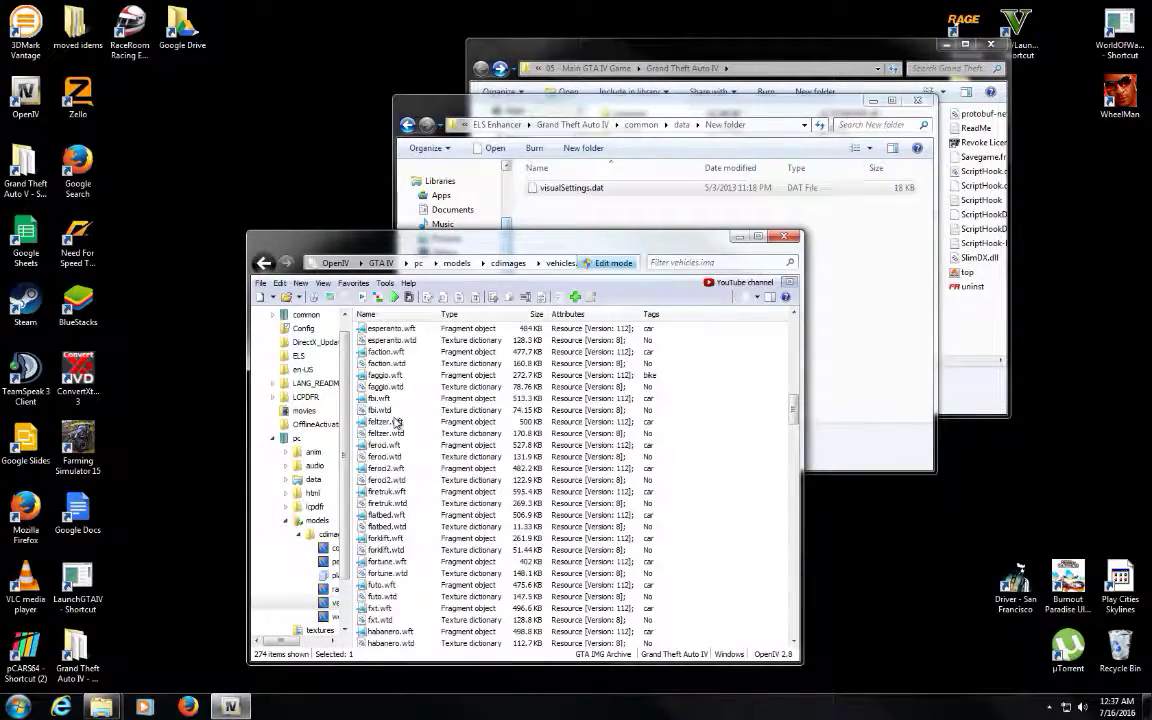
scroll(398, 421, down, 20)
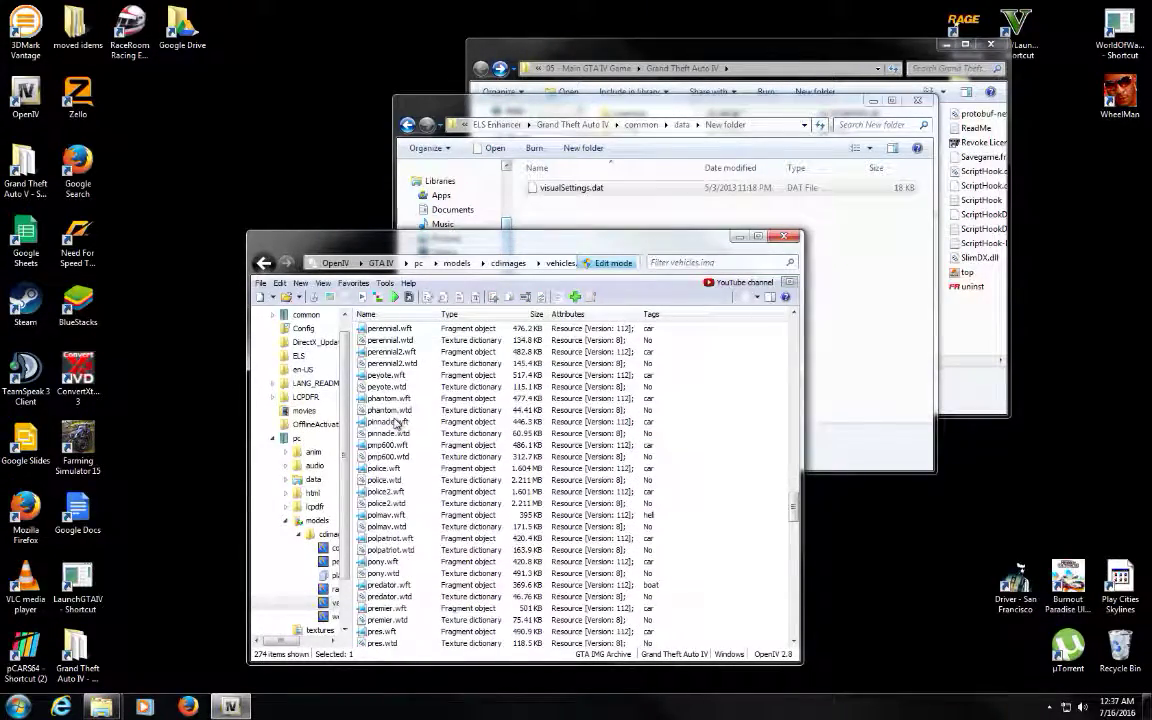
click(388, 468)
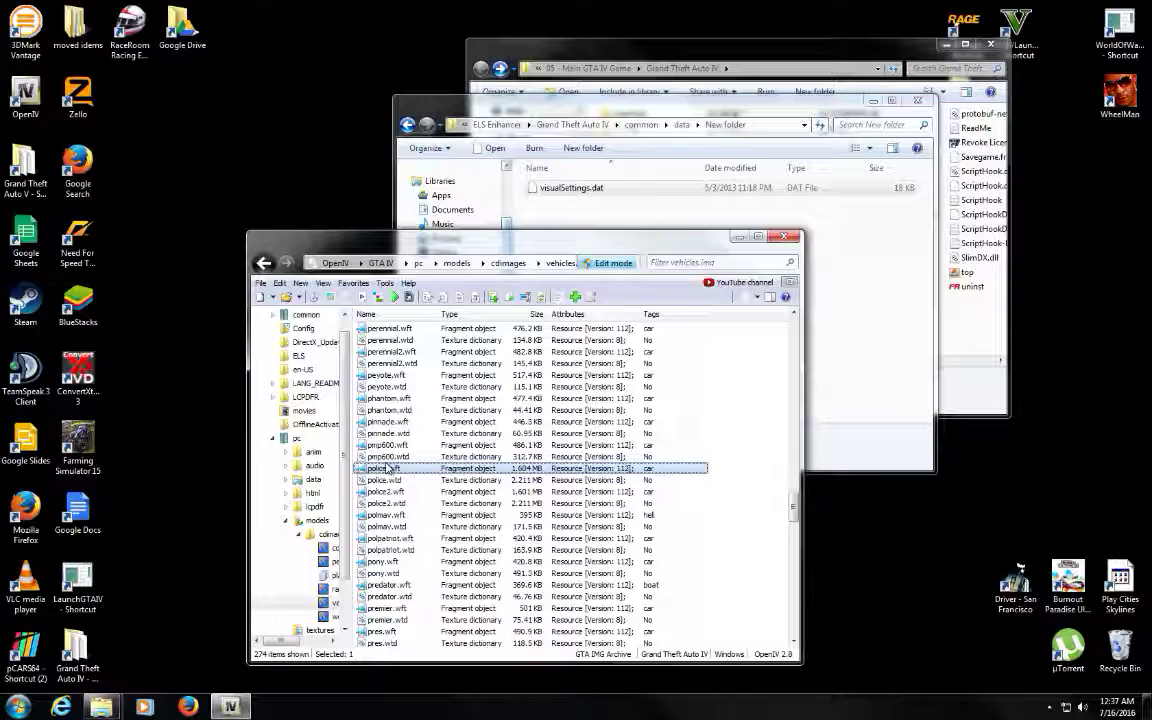
double_click(386, 468)
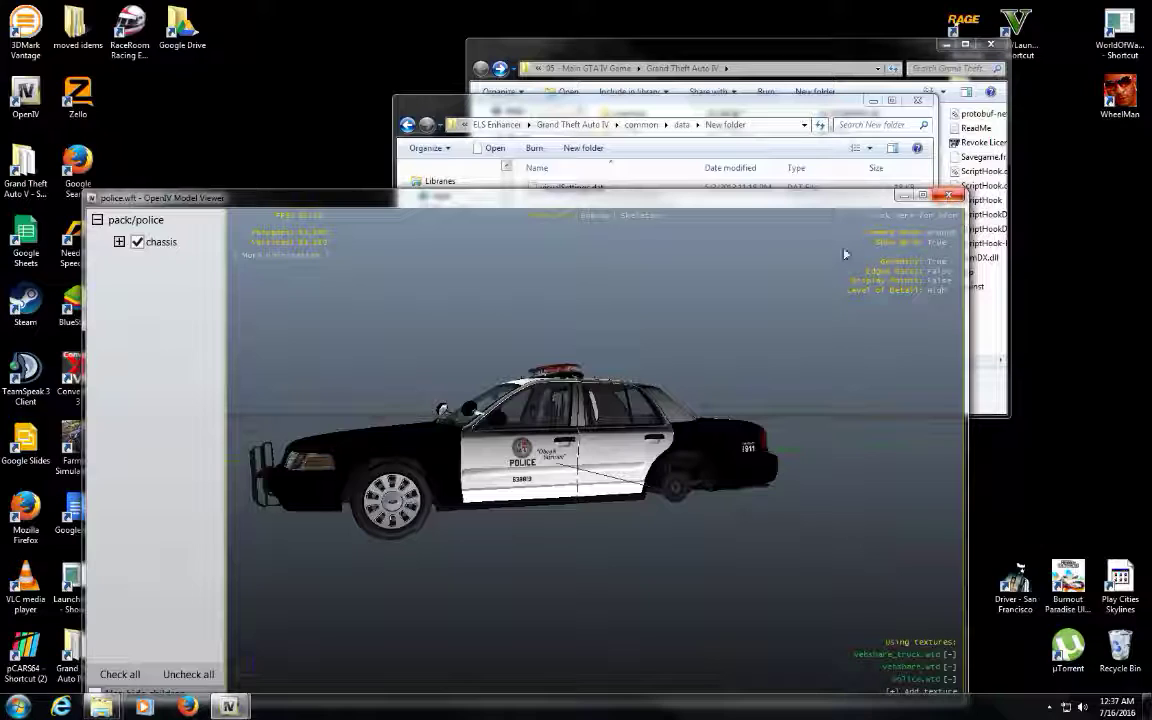
click(948, 194)
Open police.wtd in the texture editor, view its textures as a grid, select cvpi_sign_1, and close without saving
double_click(413, 481)
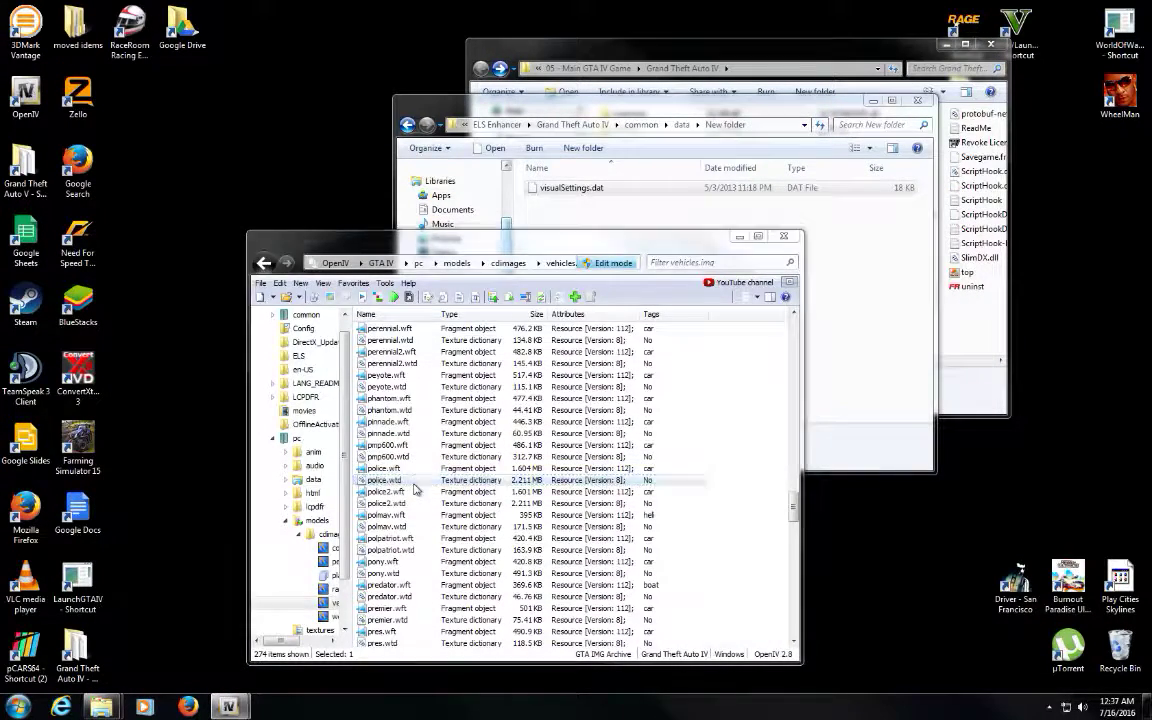
click(127, 264)
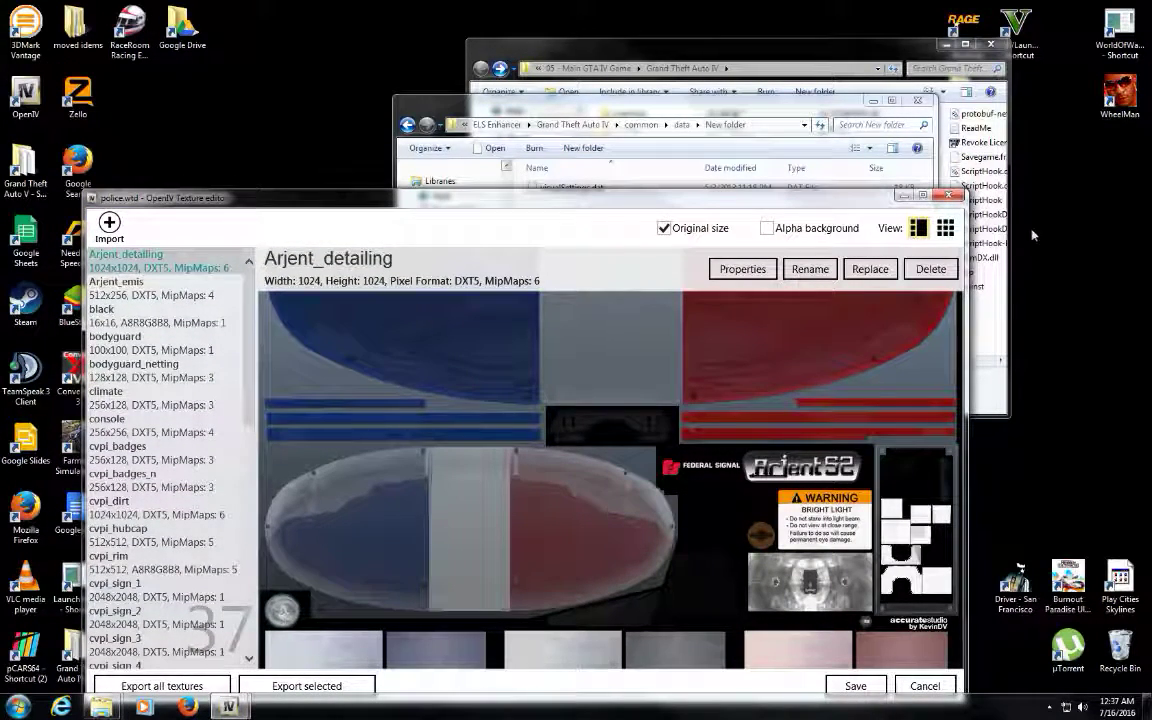
click(945, 228)
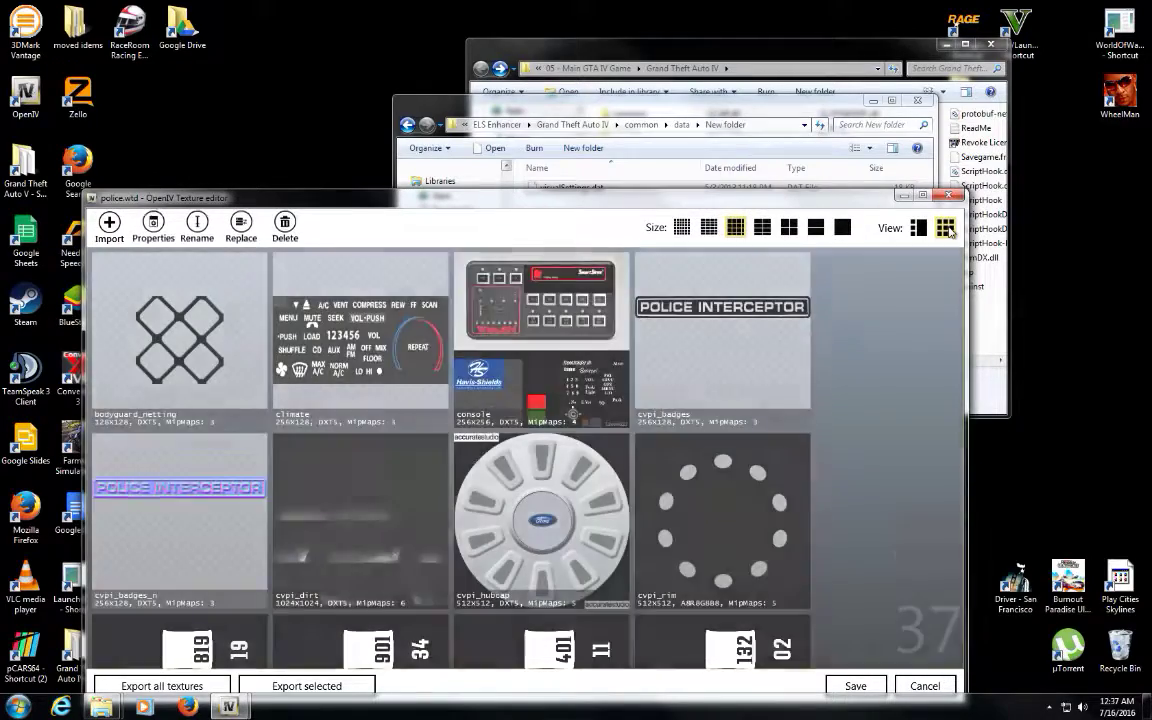
scroll(858, 404, down, 3)
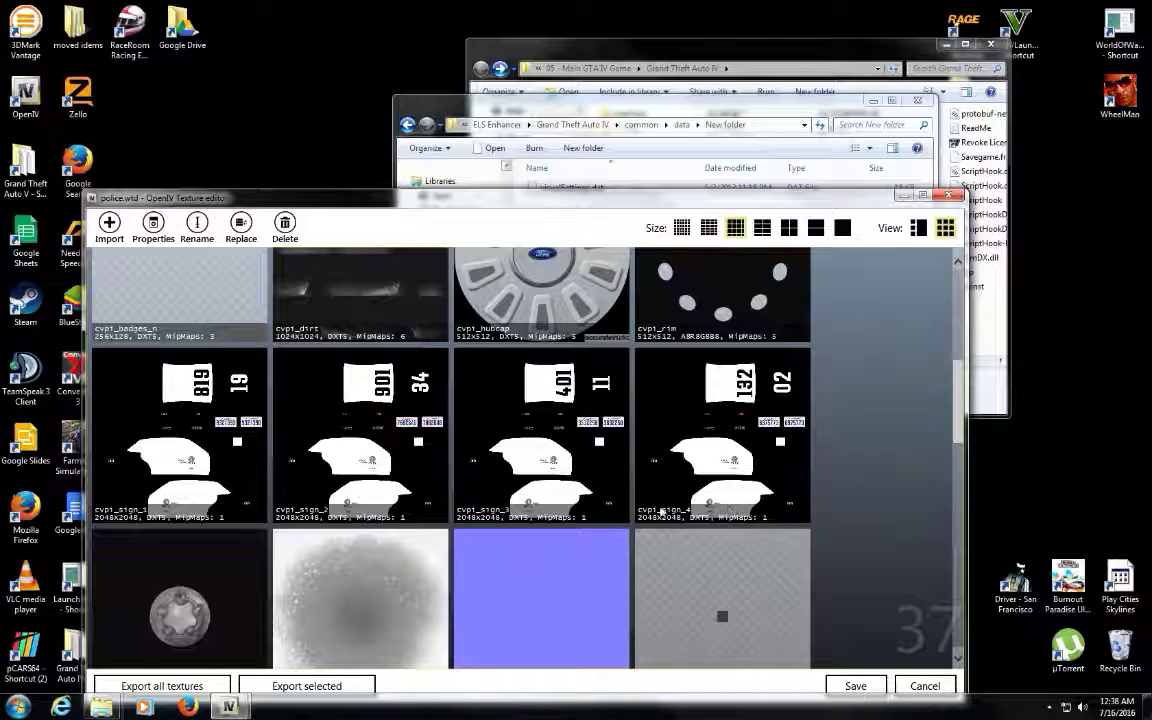
click(198, 390)
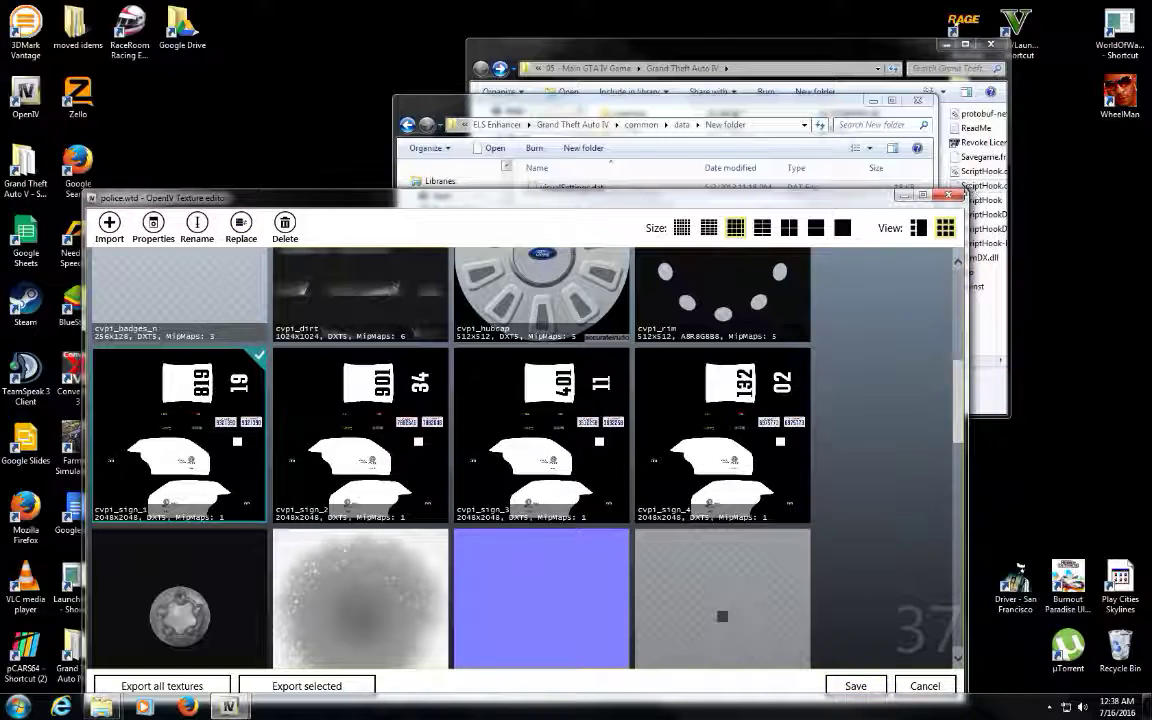
click(952, 194)
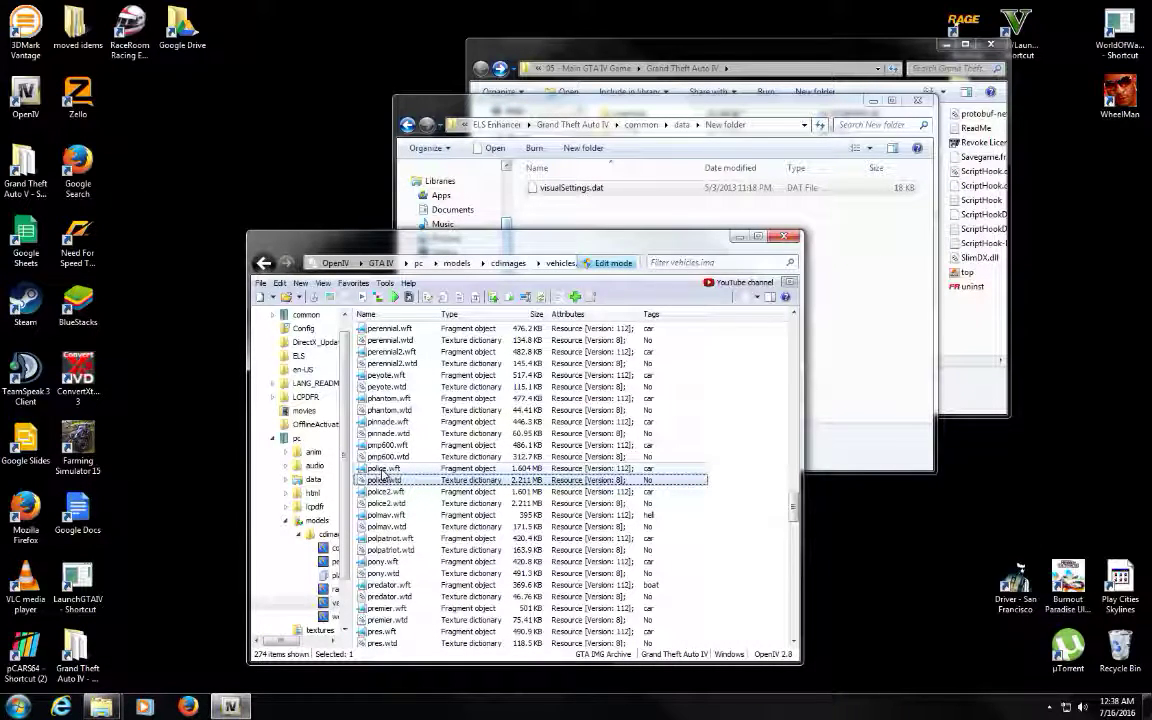
Look back through the vehicle files in the archive and return to the cdimages folder
scroll(383, 474, up, 7)
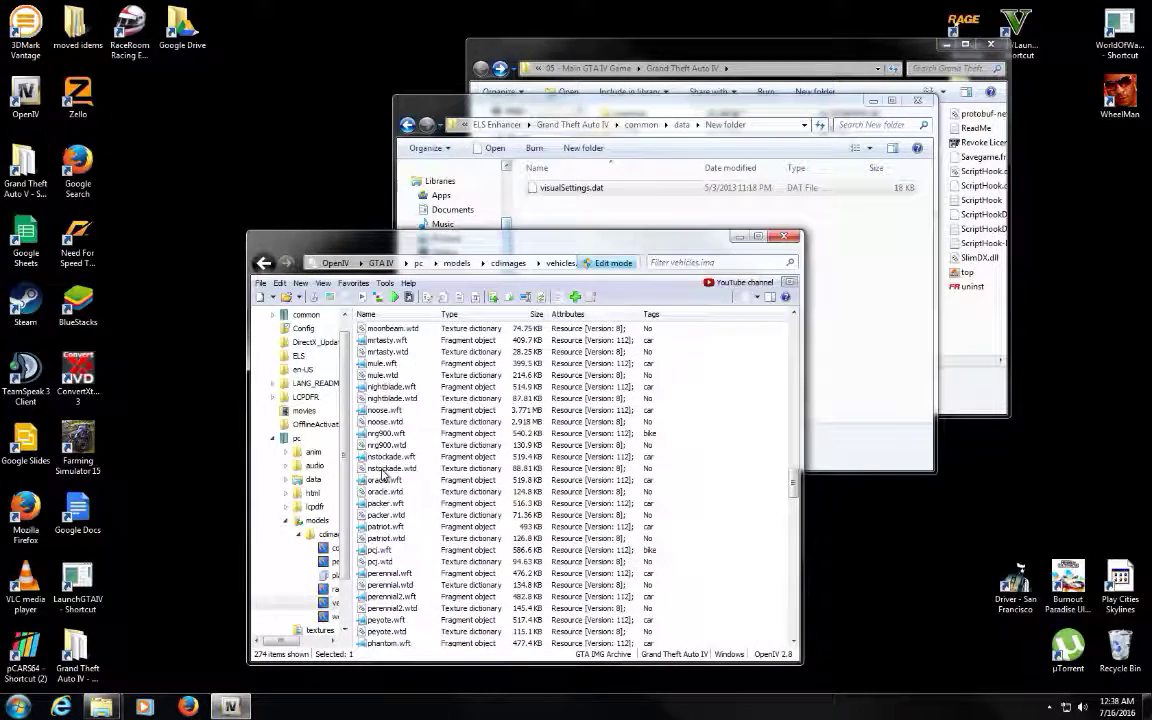
scroll(383, 474, up, 12)
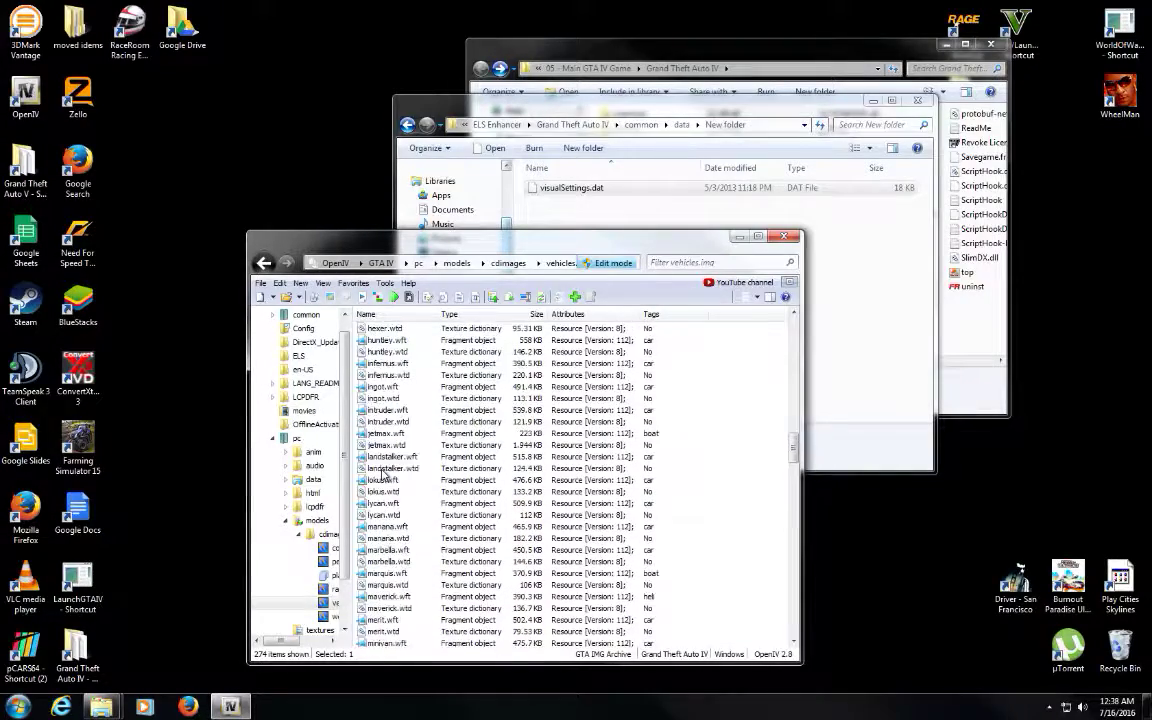
scroll(383, 474, up, 20)
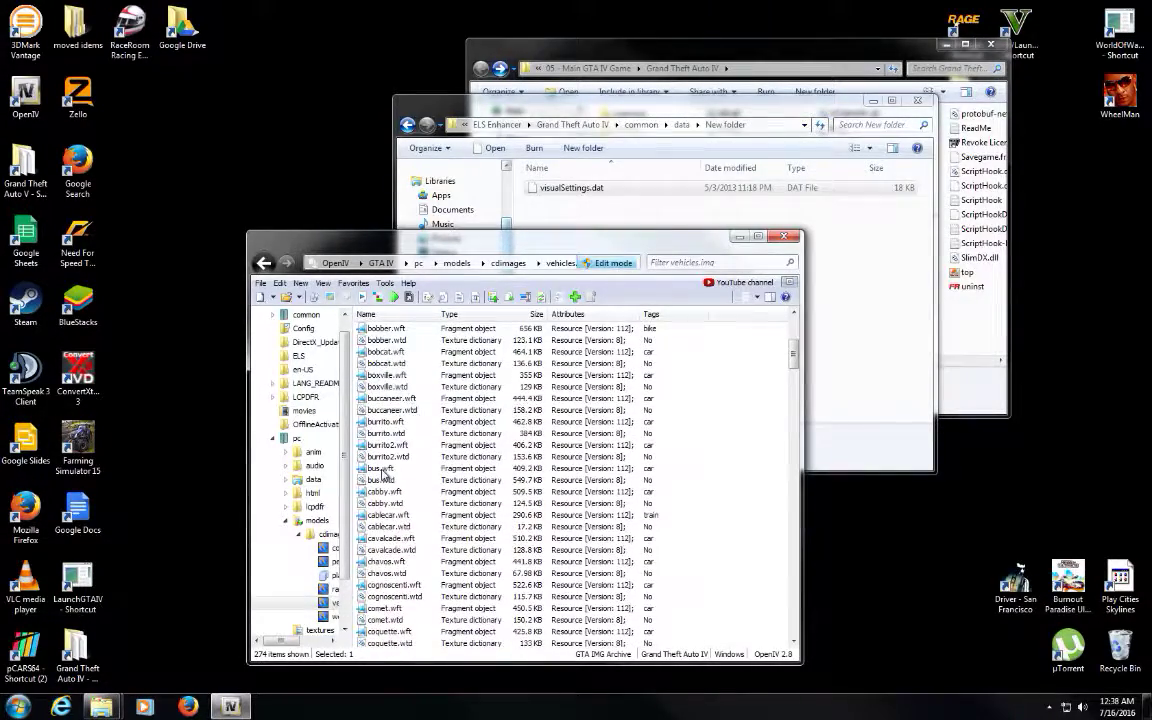
click(264, 263)
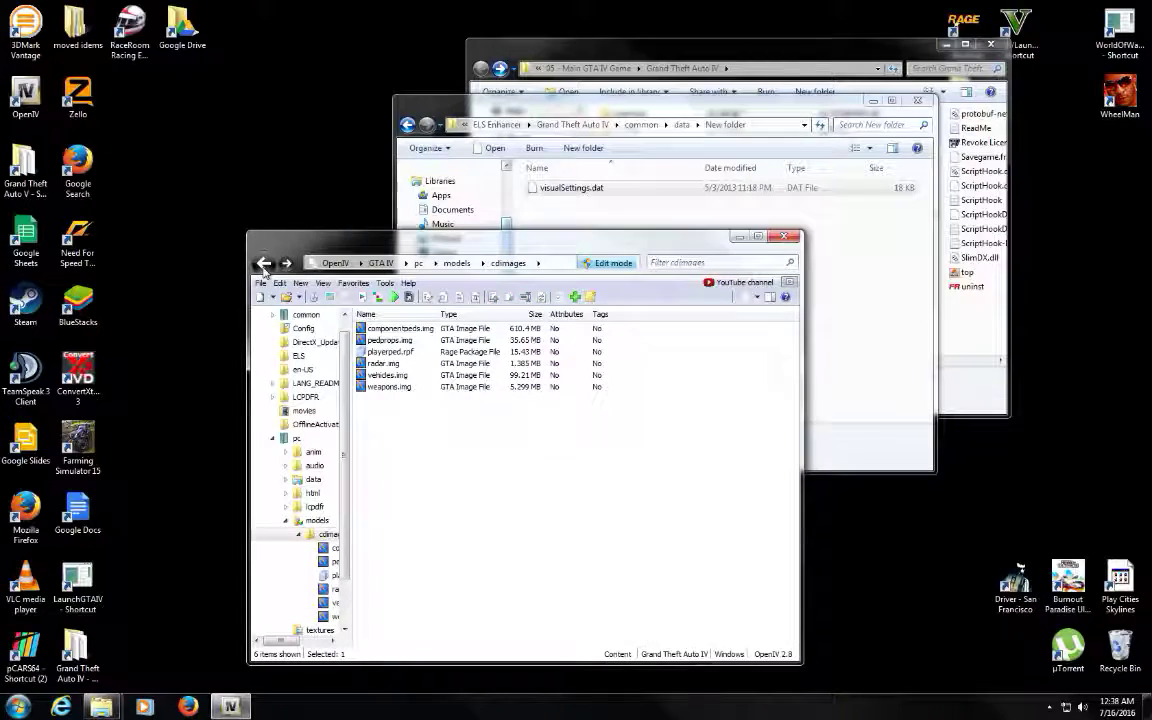